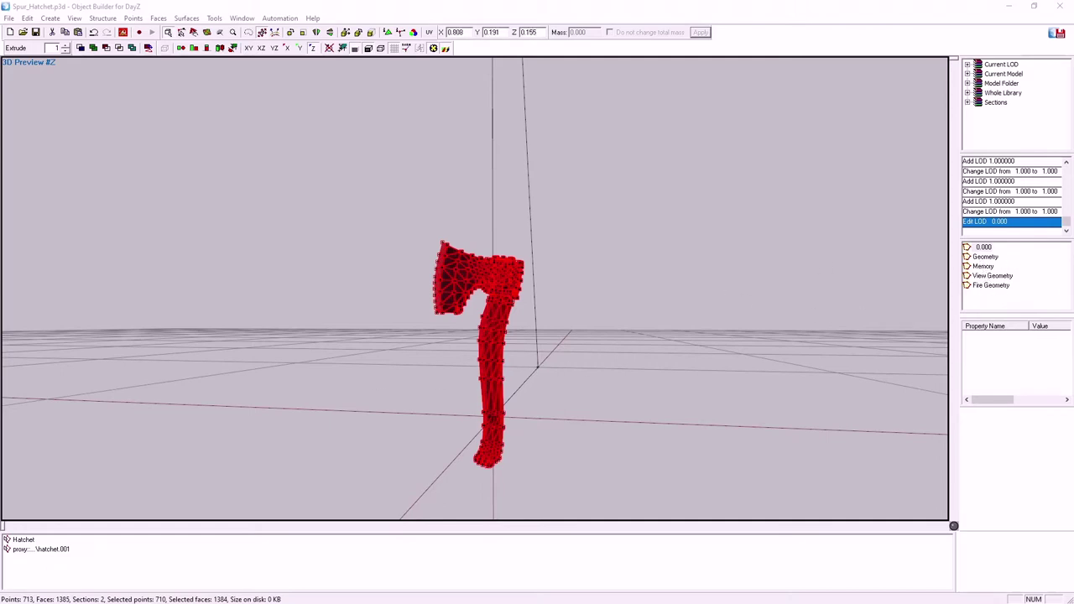
- Switch to the Geometry LOD and create a 1 x 1 x 1 box with single segments, centred to the pin, in the top view
click(983, 256)
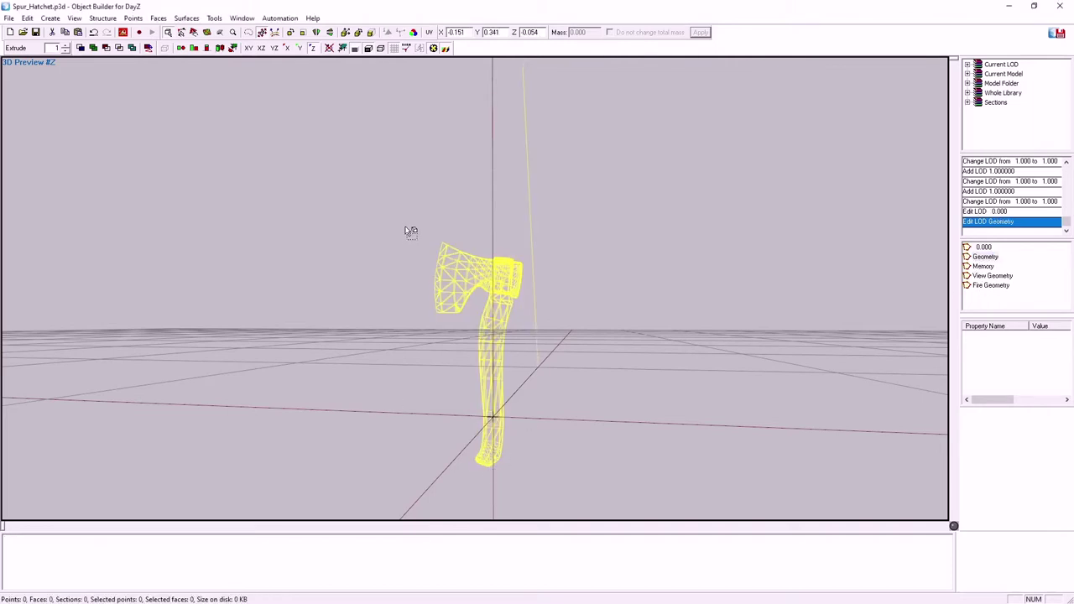
drag(406, 220, 551, 481)
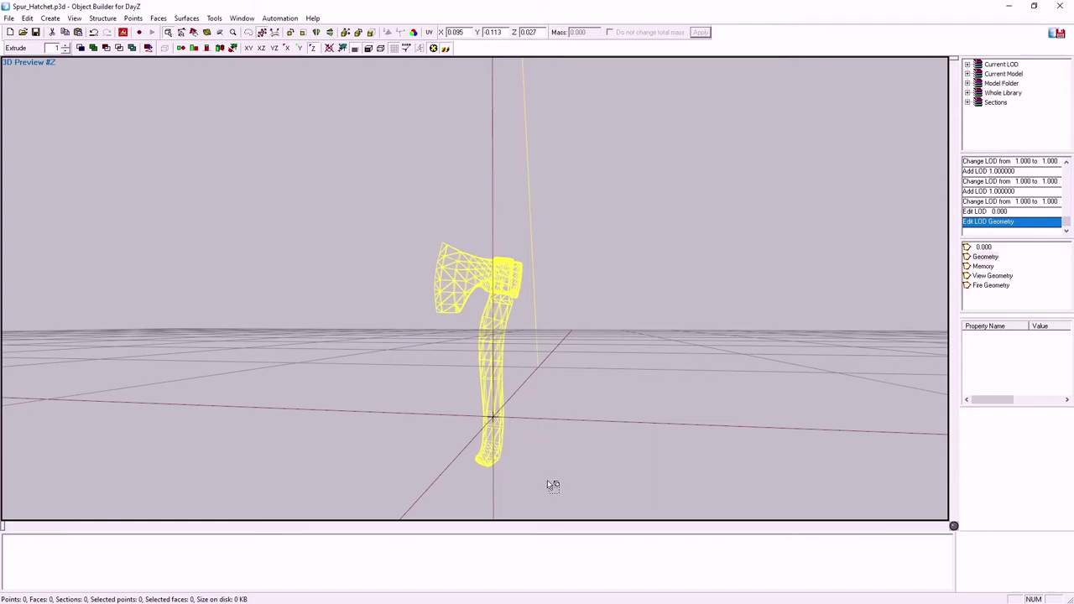
click(181, 48)
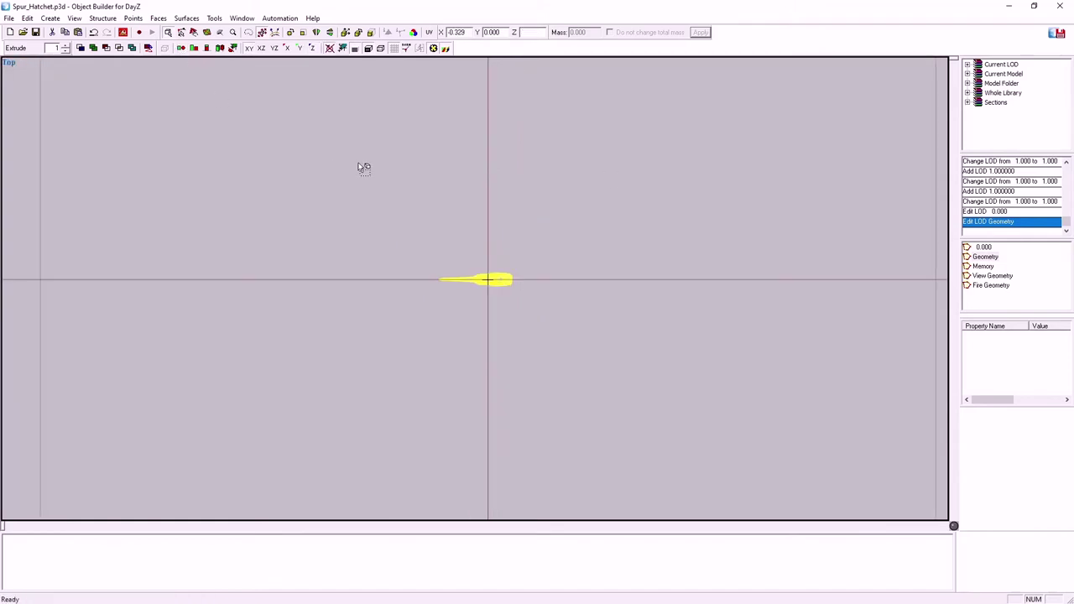
click(406, 47)
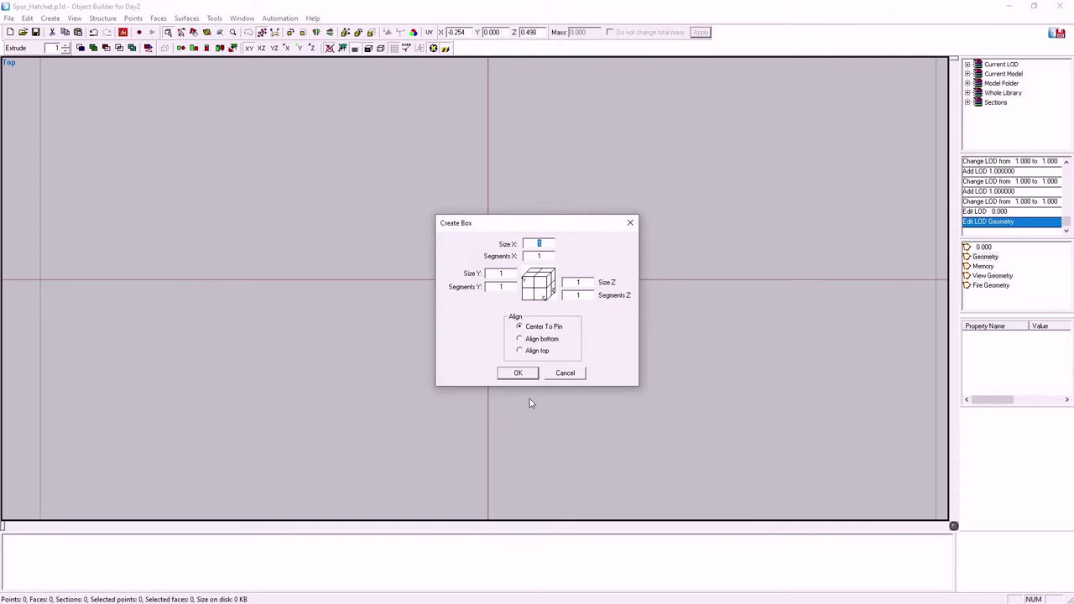
click(517, 373)
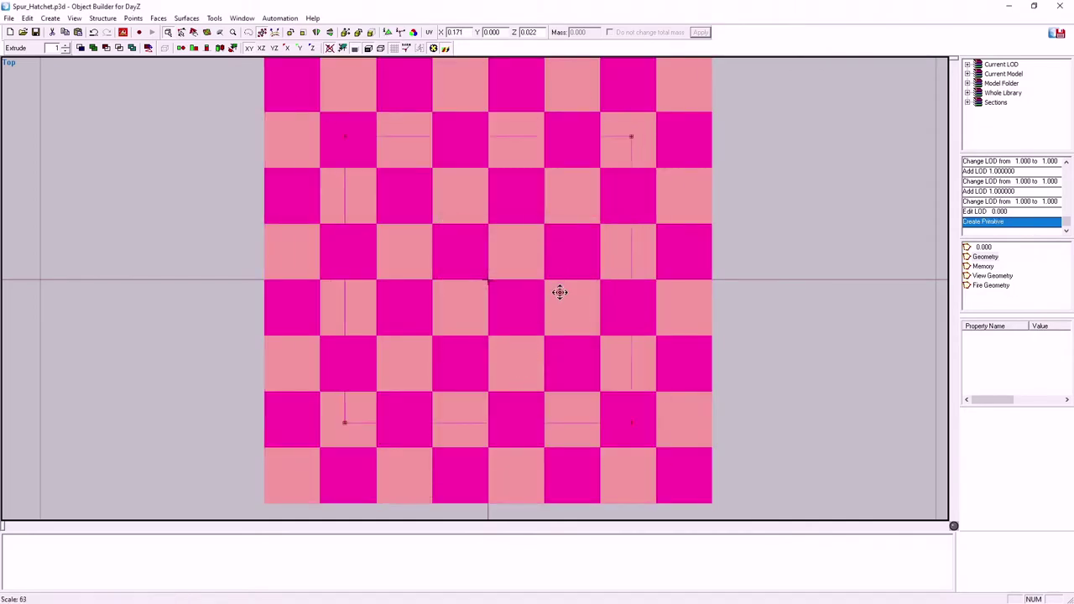
- Shrink the box to roughly the handle's width and stretch it from the handle's lower end up to the top of the hatchet head
mouse_move(560, 292)
mouse_down()
mouse_move(555, 323)
mouse_move(548, 314)
mouse_move(585, 265)
mouse_move(559, 345)
mouse_up()
click(206, 48)
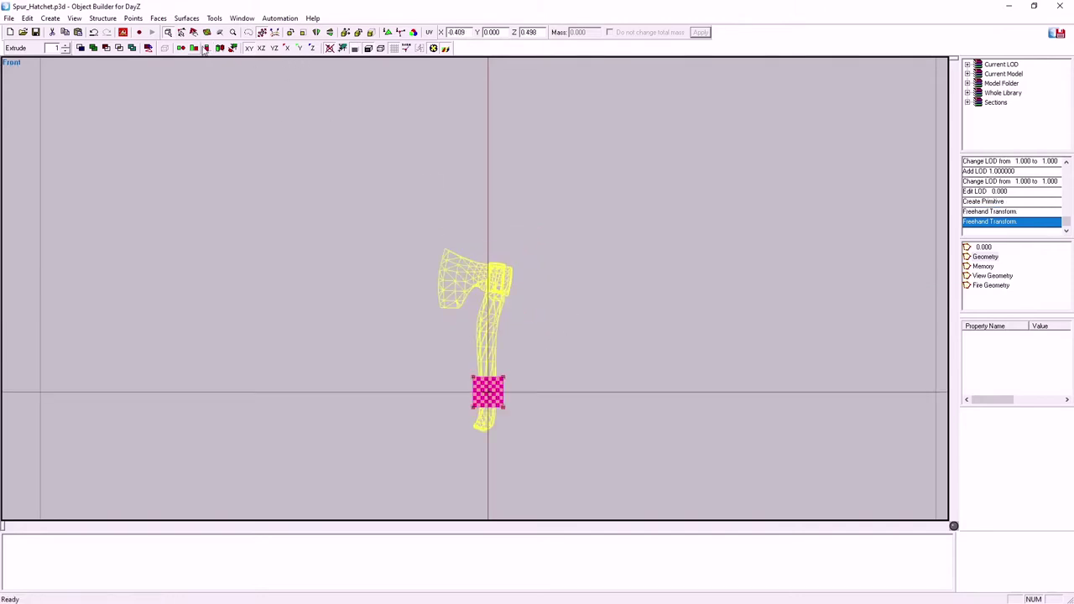
mouse_move(468, 403)
mouse_down()
mouse_move(527, 426)
mouse_move(499, 409)
mouse_move(515, 445)
mouse_up()
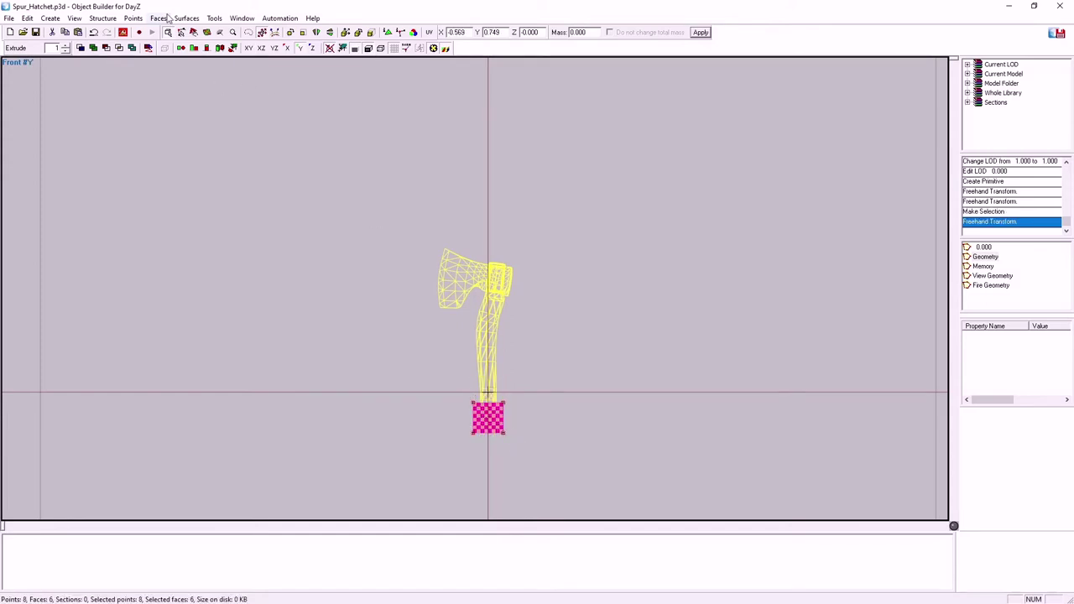
mouse_move(462, 388)
mouse_down()
mouse_move(523, 415)
mouse_move(533, 269)
mouse_up()
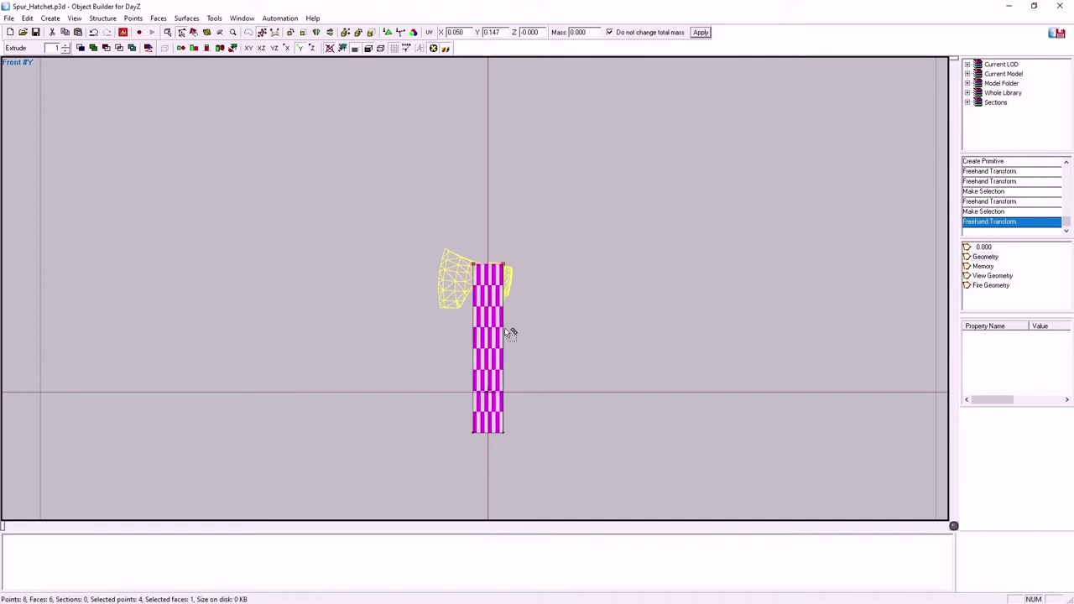
- Shift the box's corner points in the front view so its sides follow the slanted hatchet handle
drag(496, 427, 513, 461)
mouse_move(500, 259)
mouse_down()
mouse_move(515, 277)
mouse_move(478, 270)
mouse_move(488, 266)
mouse_up()
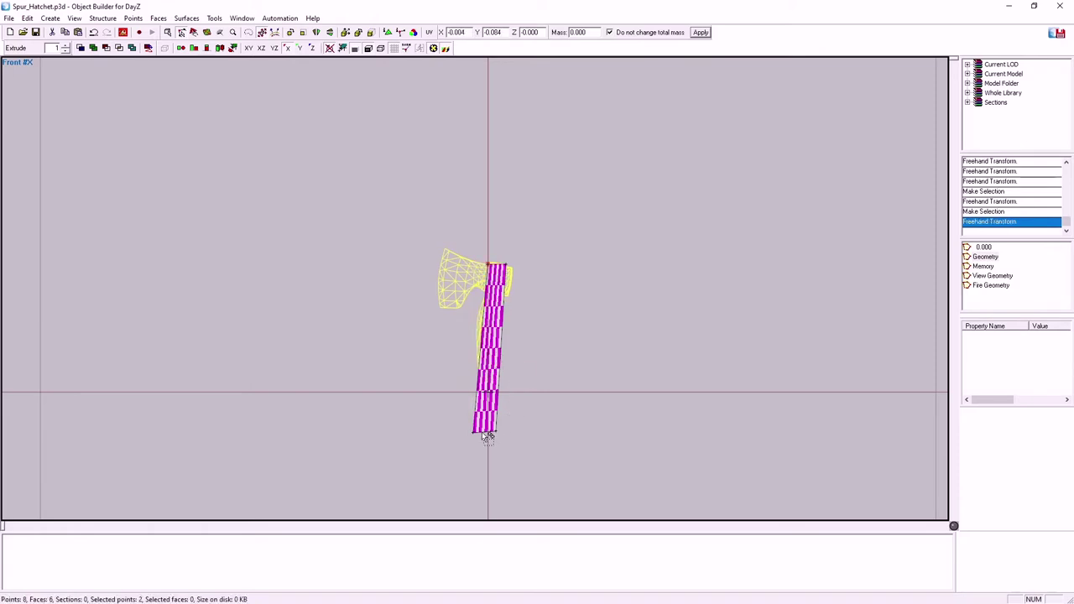
drag(468, 425, 479, 437)
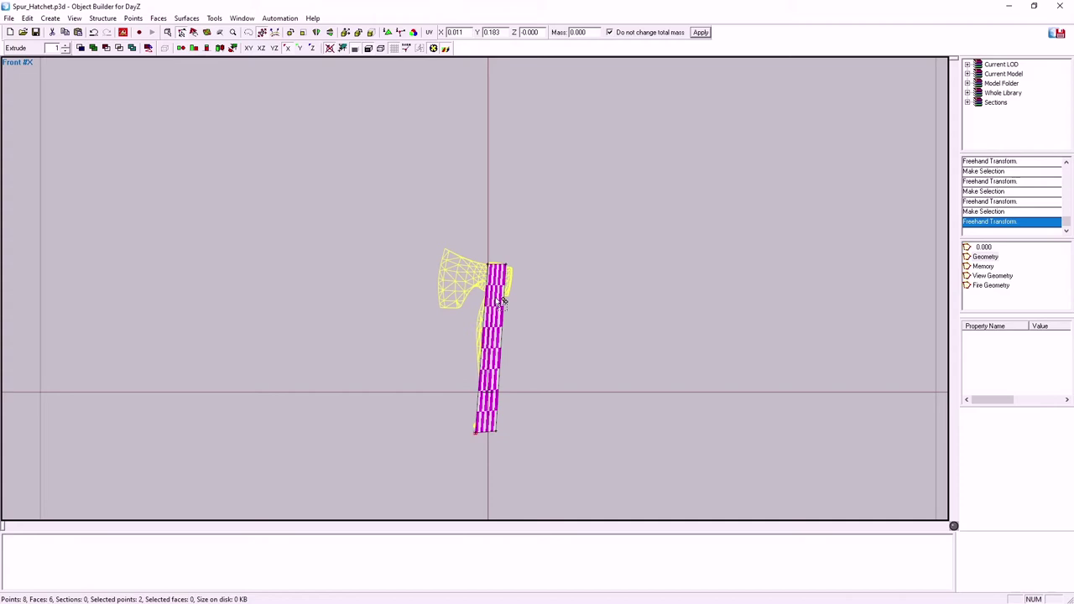
drag(486, 260, 483, 269)
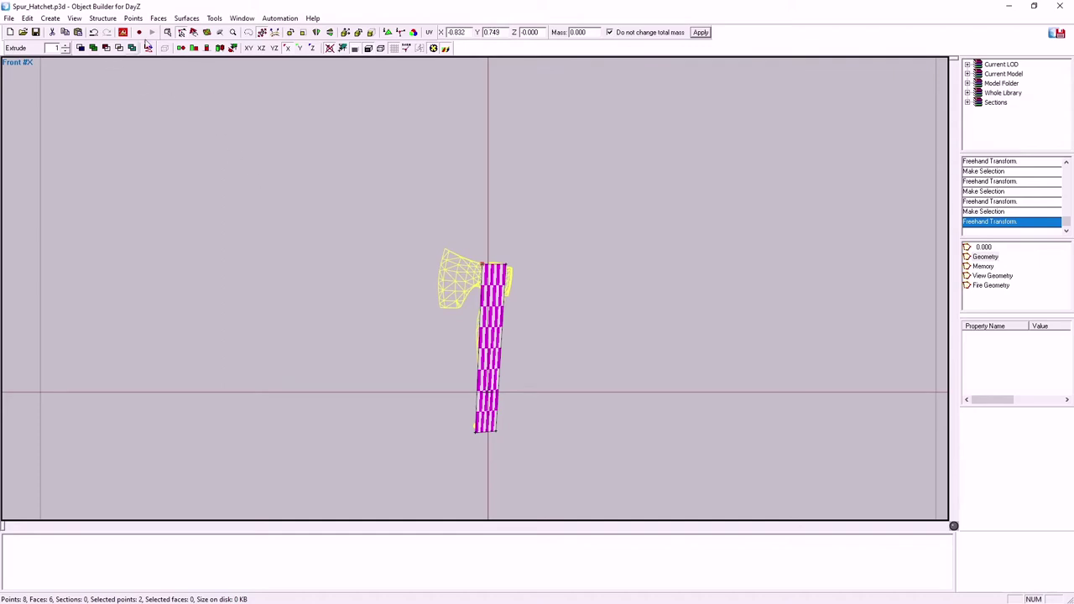
- Create a second 1 x 1 x 1 box with single segments, centred to the pin, in the top view
click(182, 48)
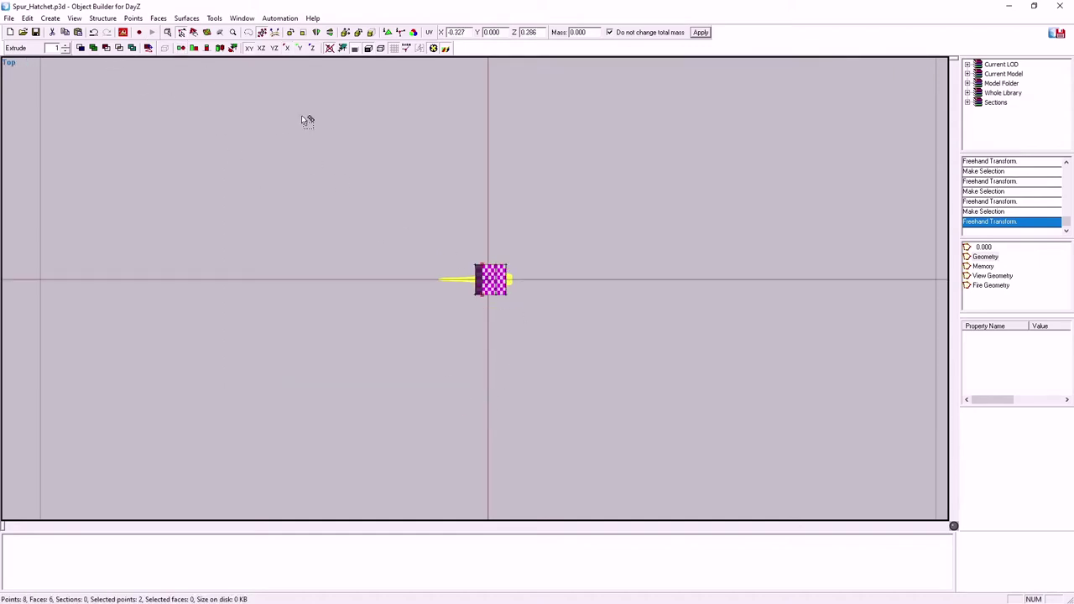
click(219, 48)
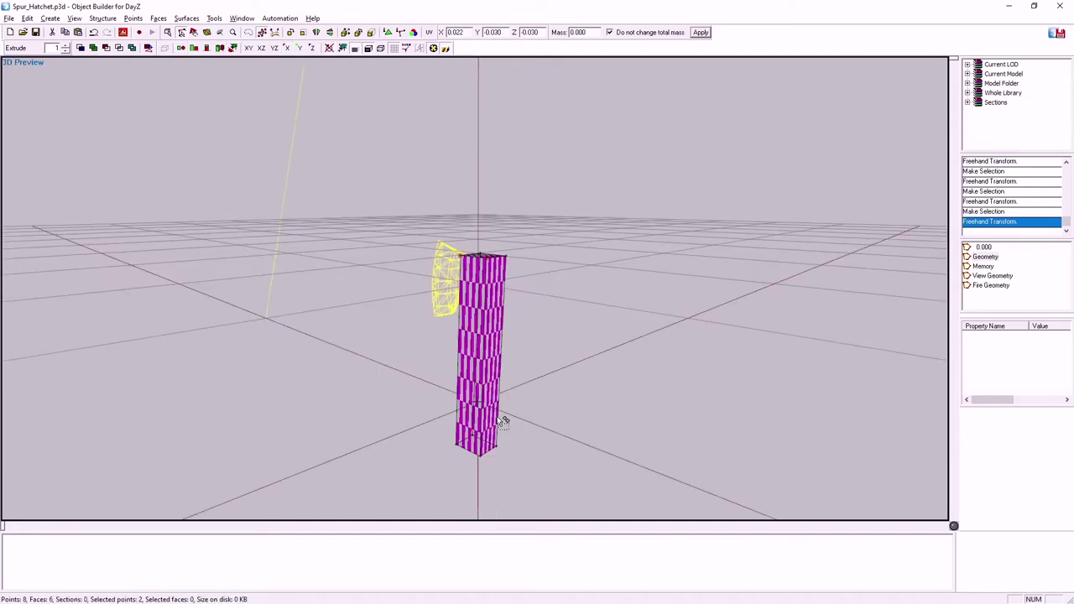
middle_drag(503, 419, 498, 421)
right_drag(501, 421, 501, 421)
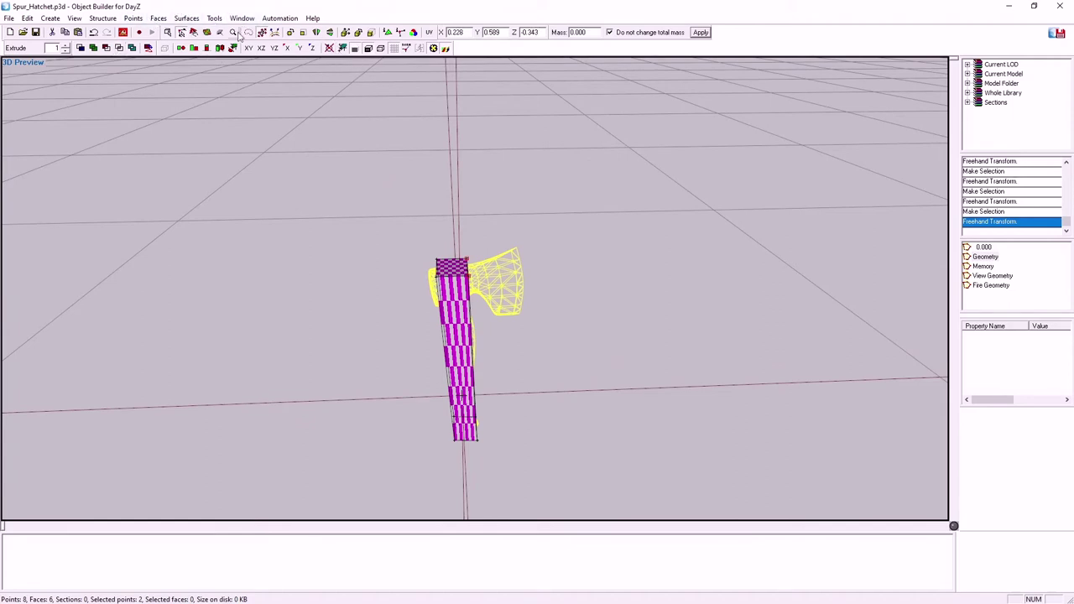
click(179, 49)
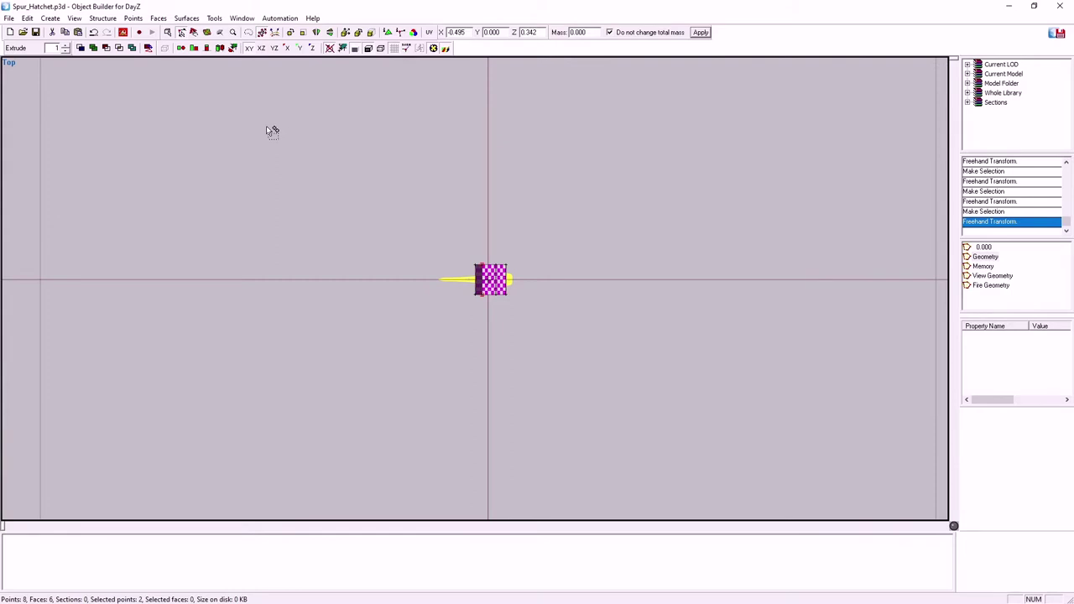
key(ctrl+b)
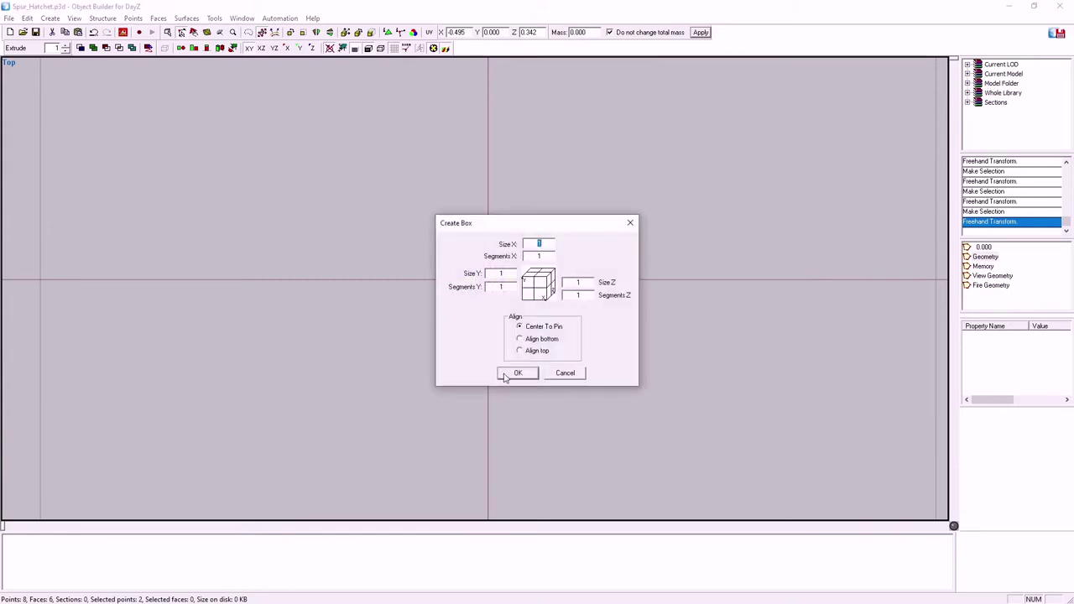
click(505, 375)
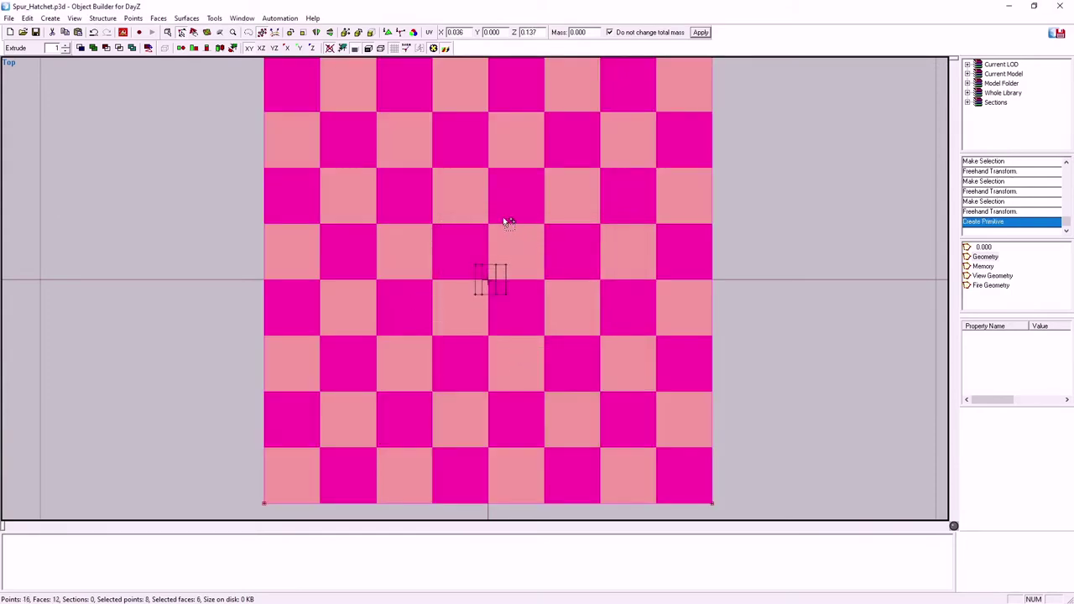
- Scale the second box to the length of the hatchet head and flatten it to the head's thickness, tapering towards the blade edge
mouse_move(467, 206)
mouse_down()
mouse_move(455, 249)
mouse_move(560, 252)
mouse_up()
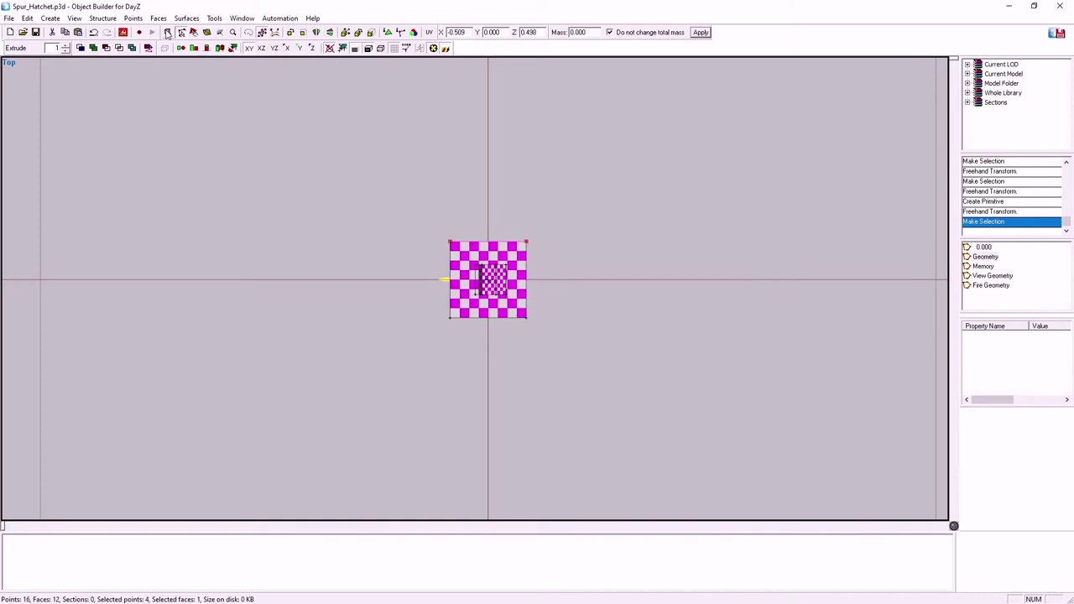
click(167, 32)
click(467, 249)
mouse_move(473, 390)
mouse_down()
mouse_move(464, 423)
mouse_move(454, 415)
mouse_up()
drag(517, 352, 581, 380)
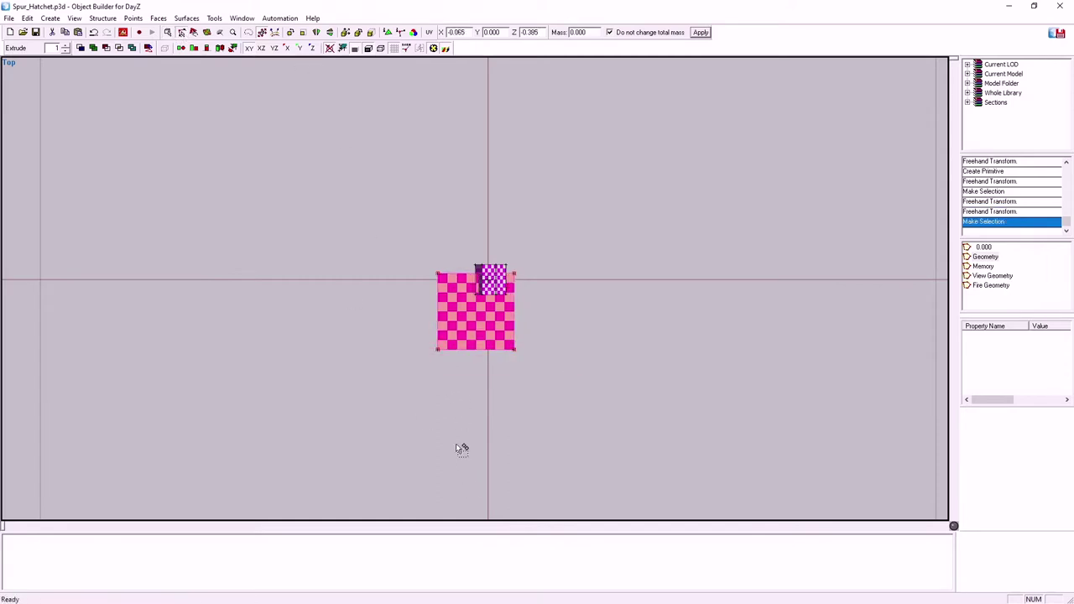
mouse_move(429, 347)
mouse_down()
mouse_move(526, 425)
mouse_move(503, 419)
mouse_move(501, 366)
mouse_move(501, 376)
mouse_up()
mouse_move(429, 283)
mouse_down()
mouse_move(445, 293)
mouse_move(438, 309)
mouse_move(440, 277)
mouse_move(436, 302)
mouse_up()
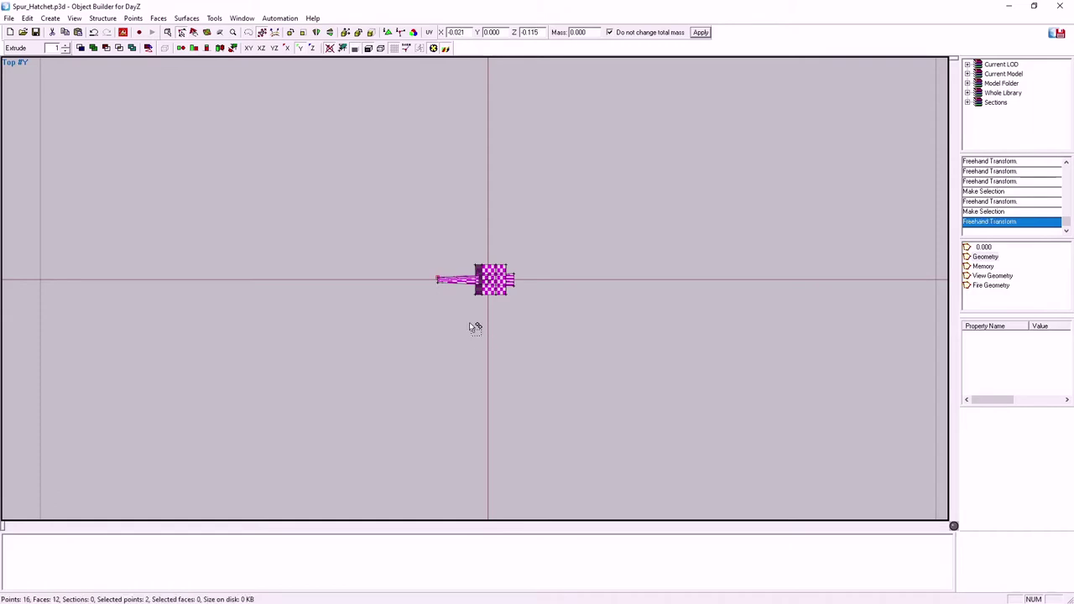
- Raise the second box onto the hatchet head in the front view and fit its lower blade corner to the blade outline
click(205, 48)
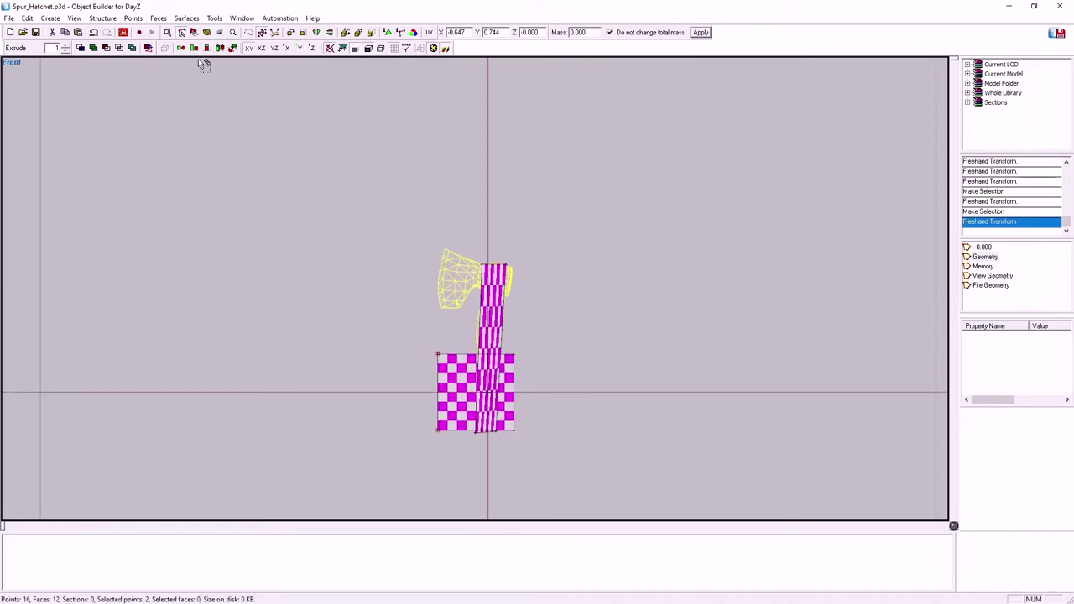
double_click(439, 366)
drag(440, 415, 445, 309)
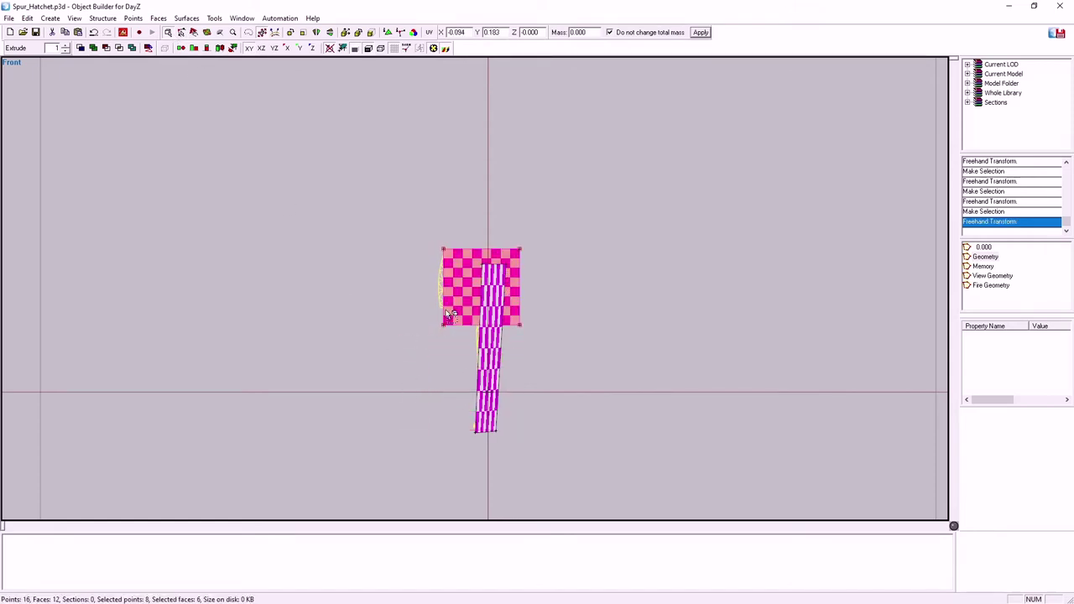
click(446, 342)
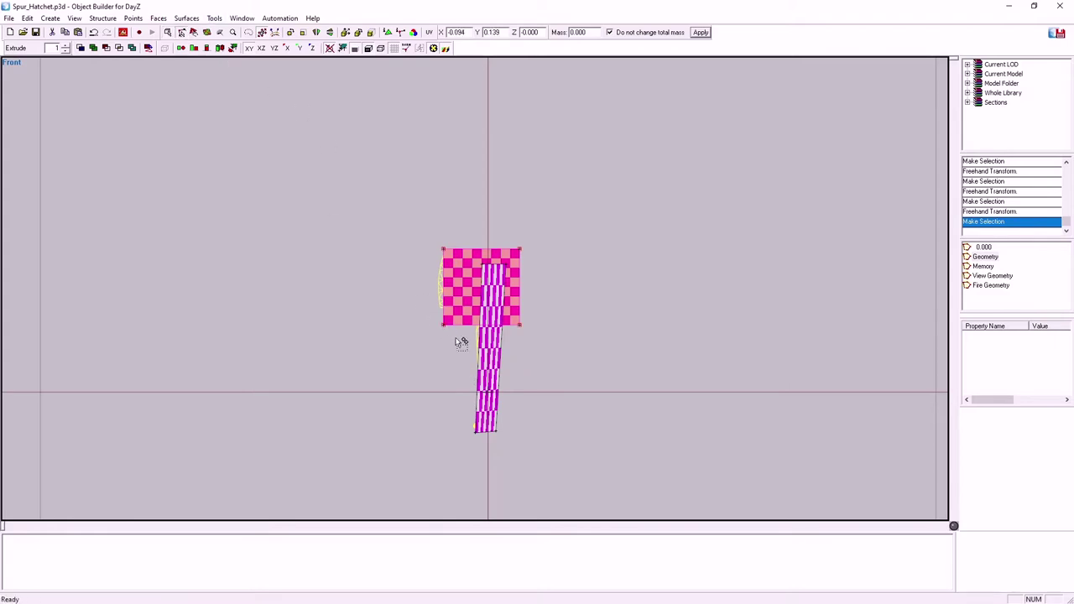
drag(456, 339, 432, 315)
right_drag(439, 365, 435, 348)
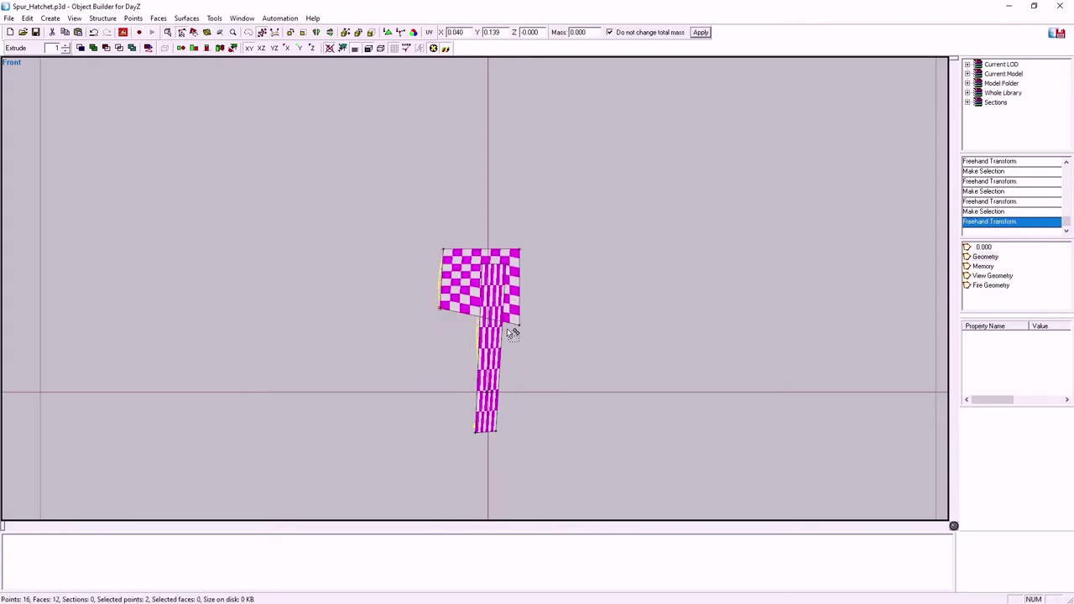
- Pull the head box's two rear corners in to match the back of the hatchet head
drag(532, 338, 533, 308)
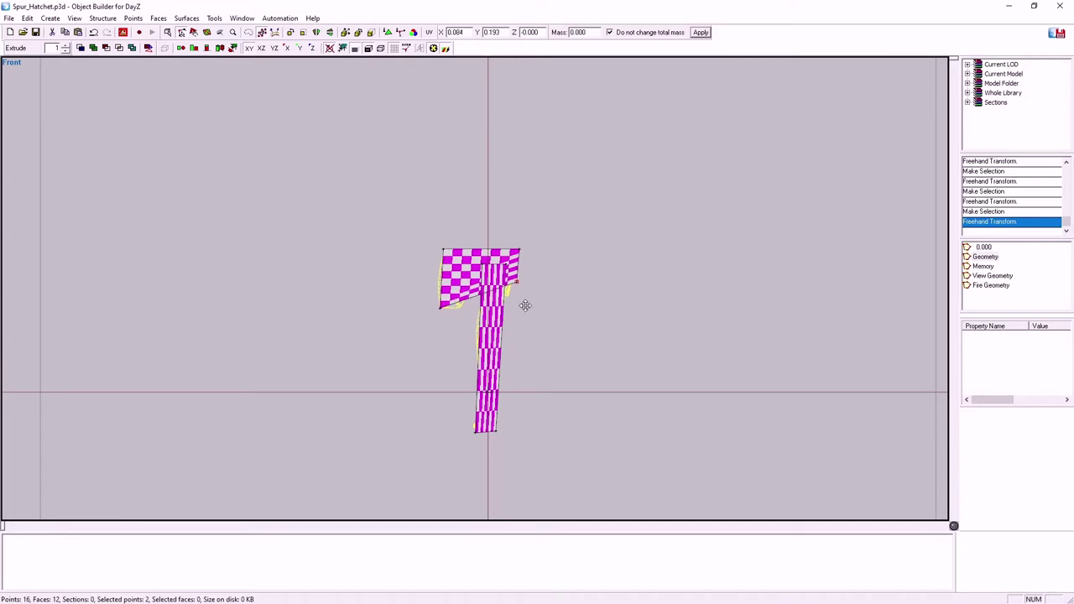
right_drag(525, 305, 515, 319)
drag(513, 244, 524, 259)
right_drag(521, 261, 519, 284)
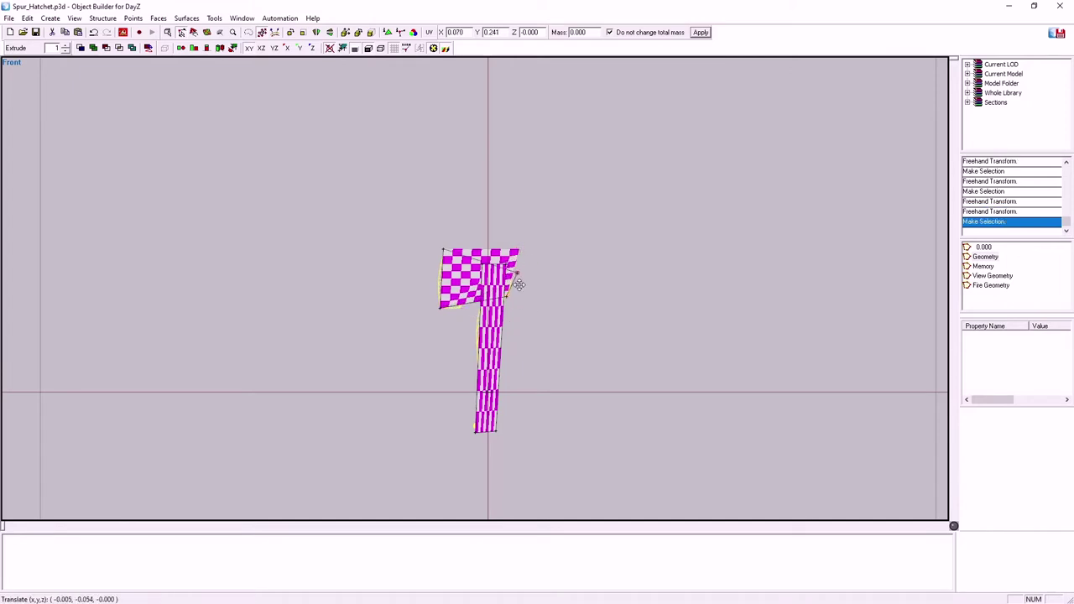
mouse_move(519, 285)
mouse_down()
mouse_move(511, 277)
mouse_move(522, 293)
mouse_move(511, 302)
mouse_up()
right_drag(506, 296, 510, 297)
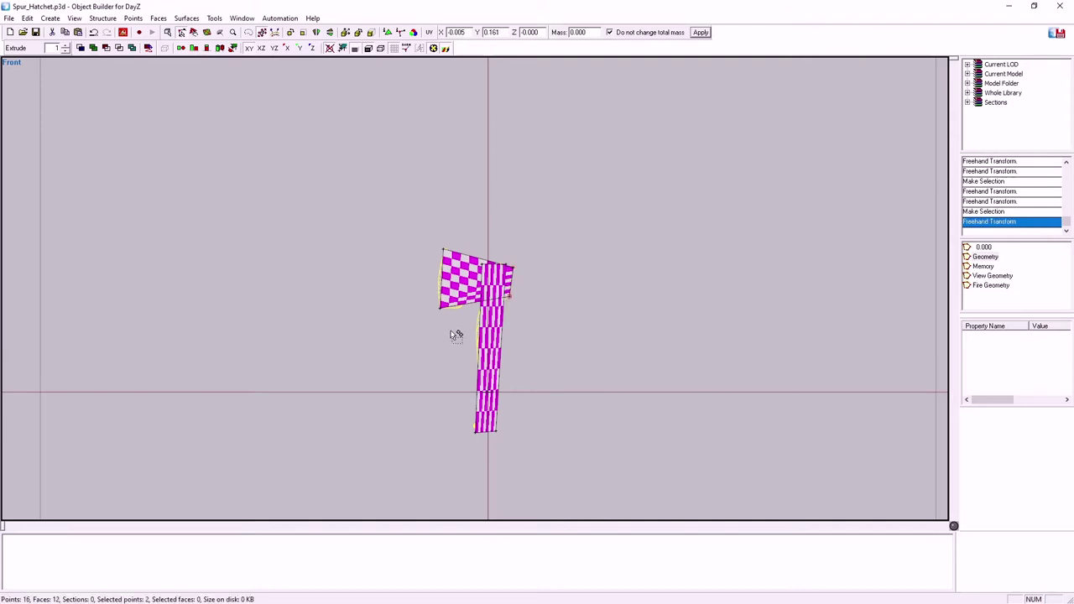
drag(433, 303, 445, 313)
click(428, 352)
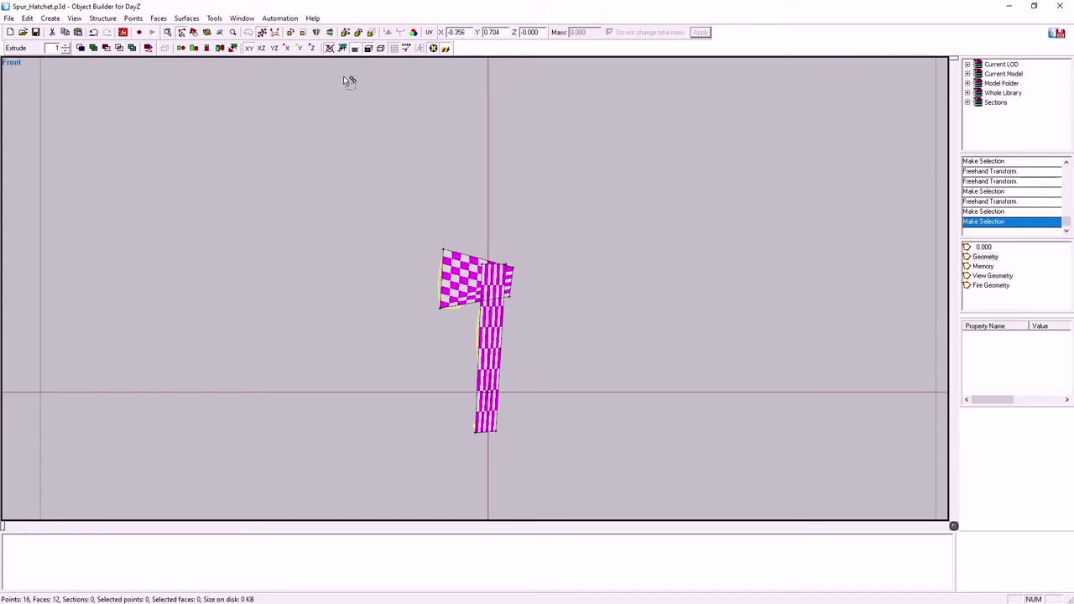
- Select one side face of the handle box in the 3D view and move it inward along Z towards the handle
click(230, 49)
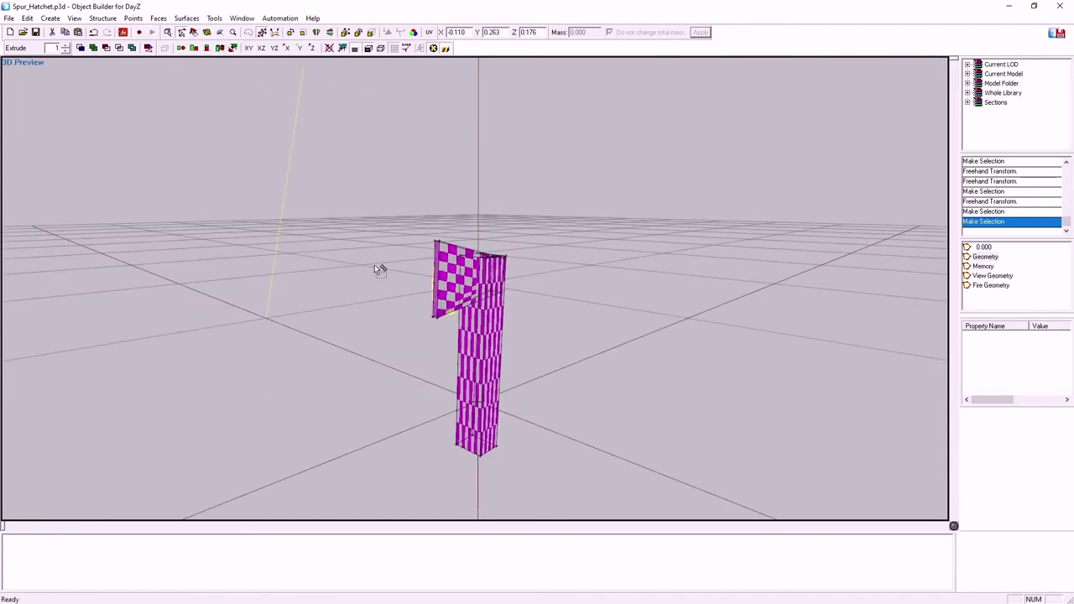
middle_drag(399, 371, 395, 383)
right_drag(400, 386, 400, 386)
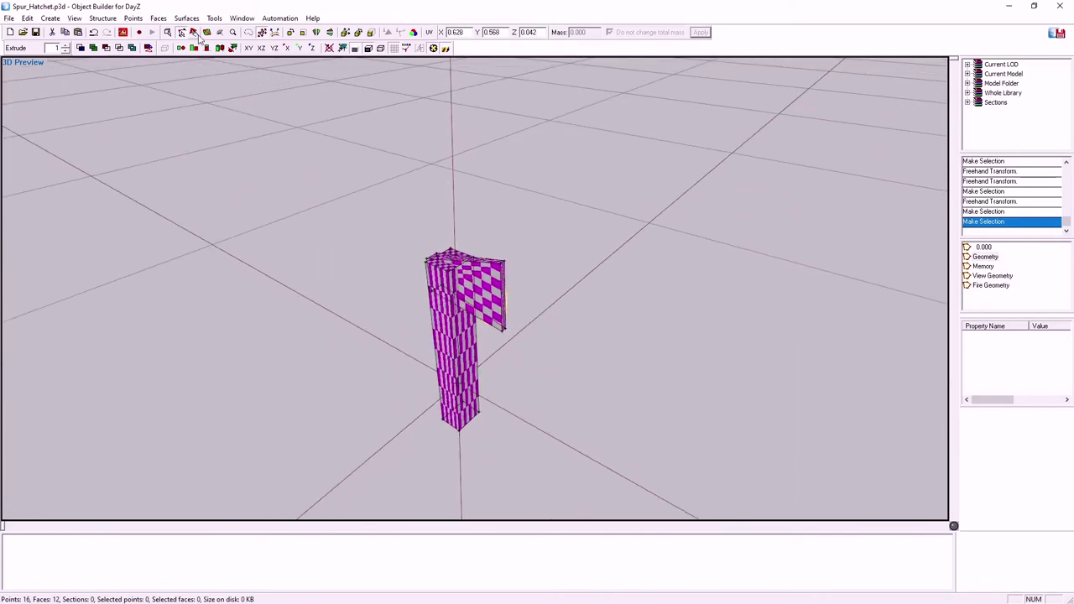
click(442, 363)
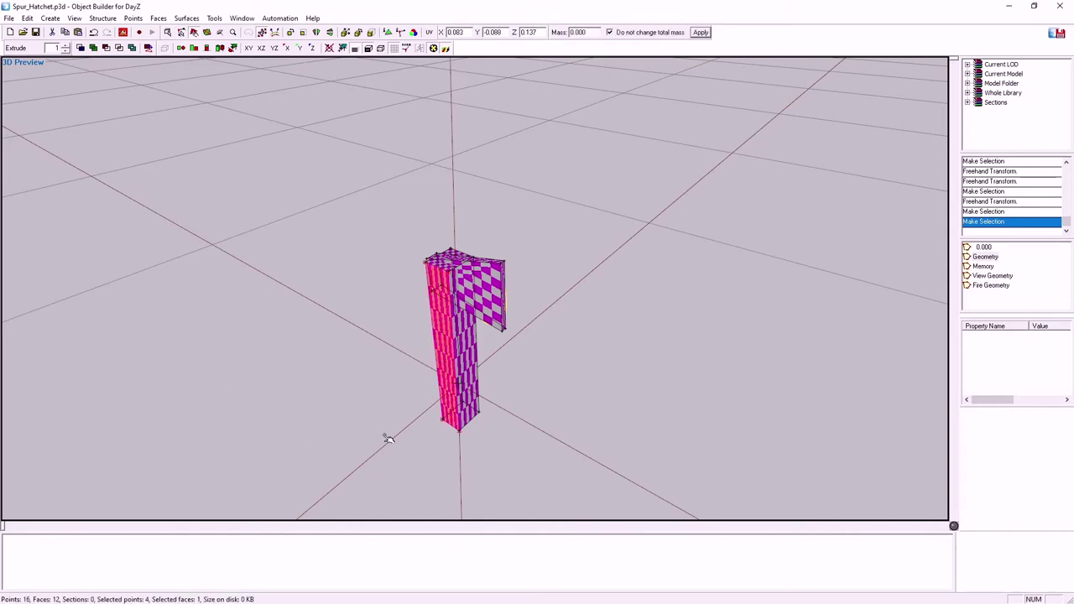
key(x)
shift+drag(381, 445, 389, 444)
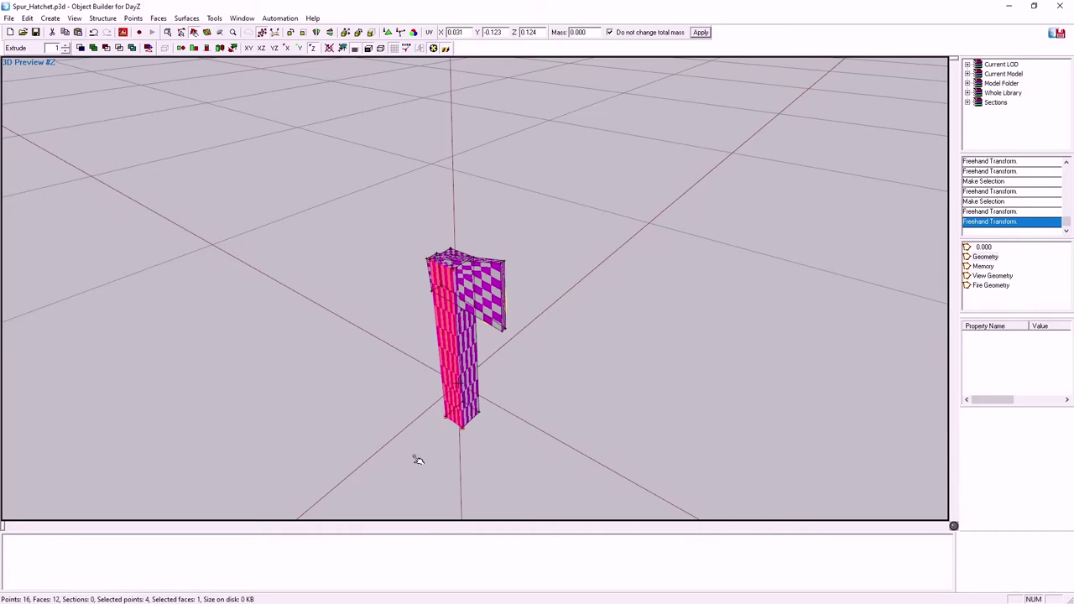
right_drag(414, 455, 455, 463)
drag(462, 470, 467, 470)
mouse_move(551, 462)
right_down()
mouse_move(559, 458)
mouse_move(543, 453)
right_up()
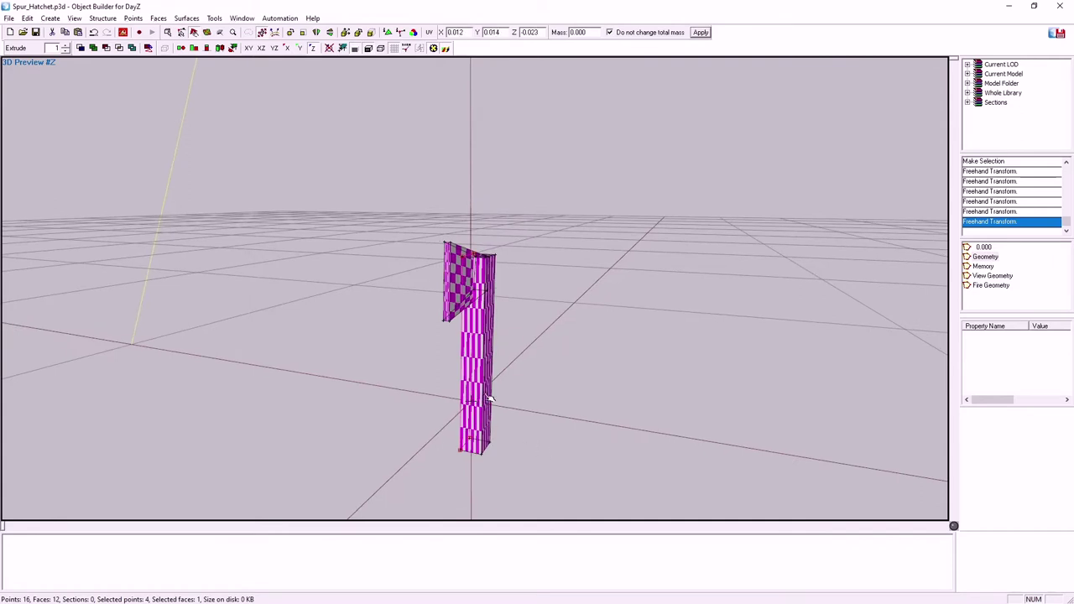
- Move the opposite side face of the handle box inward along Z to match the handle's thickness
click(489, 397)
drag(502, 425, 497, 425)
right_drag(519, 439, 513, 453)
drag(465, 455, 459, 450)
right_drag(459, 450, 567, 449)
click(572, 419)
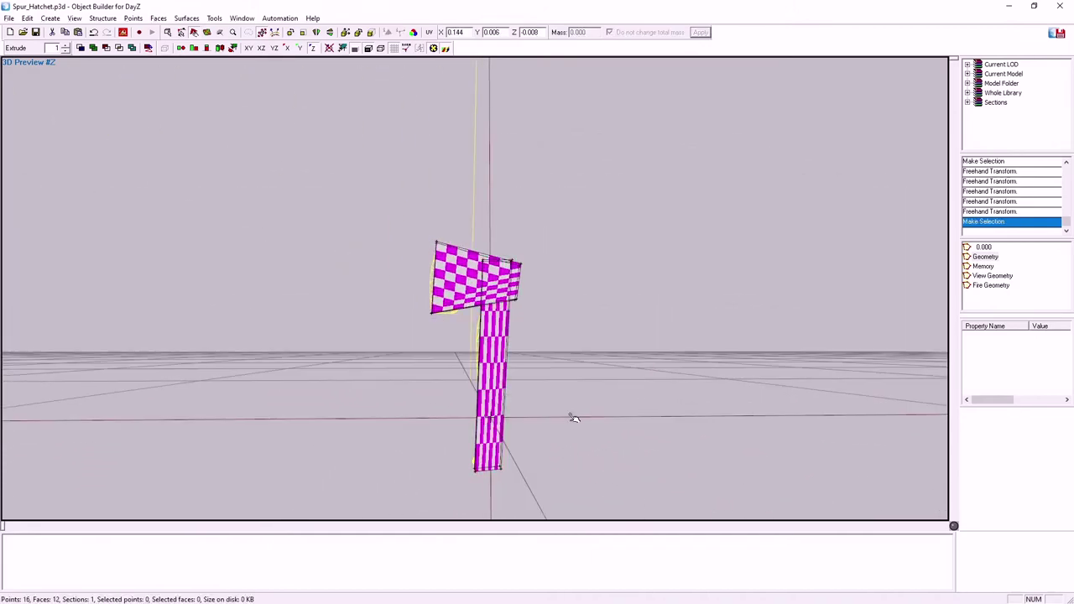
- Add a named property autocenter with value 0 to the Geometry LOD
right_click(994, 354)
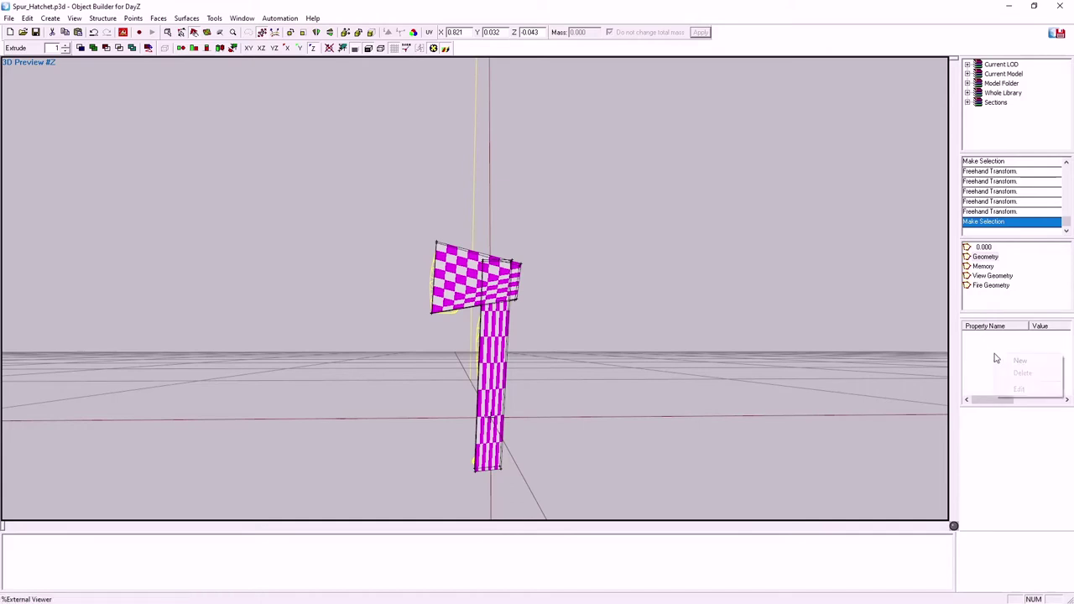
click(241, 18)
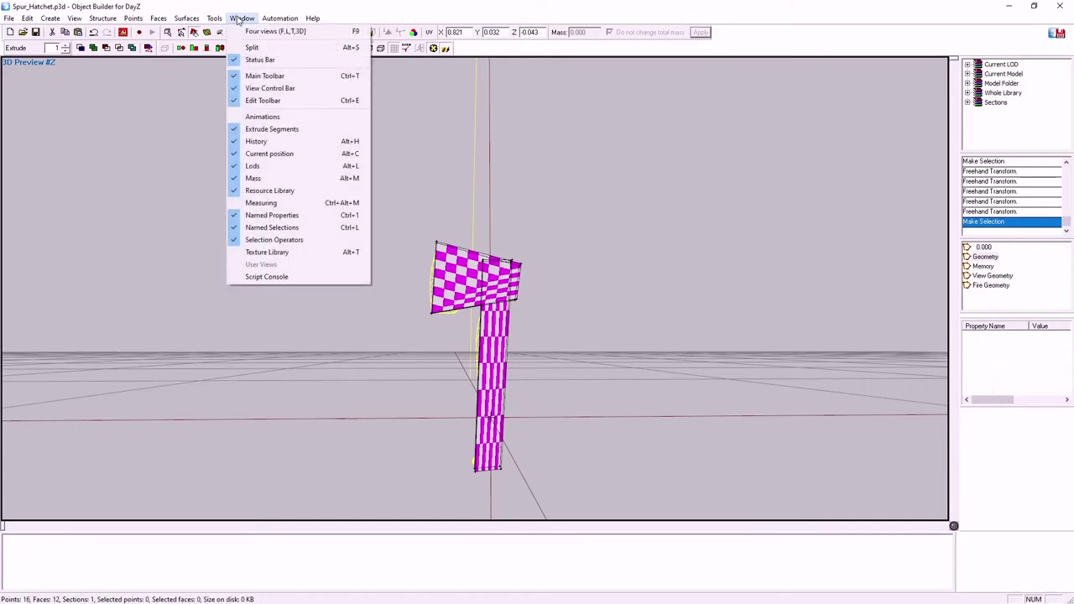
click(252, 215)
click(240, 18)
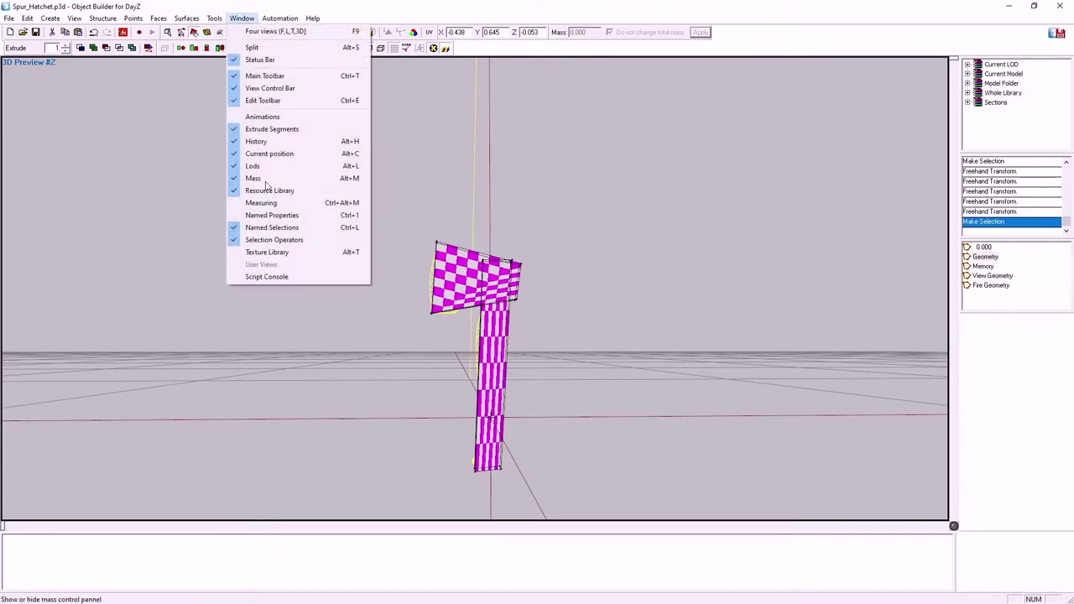
click(236, 216)
right_click(983, 339)
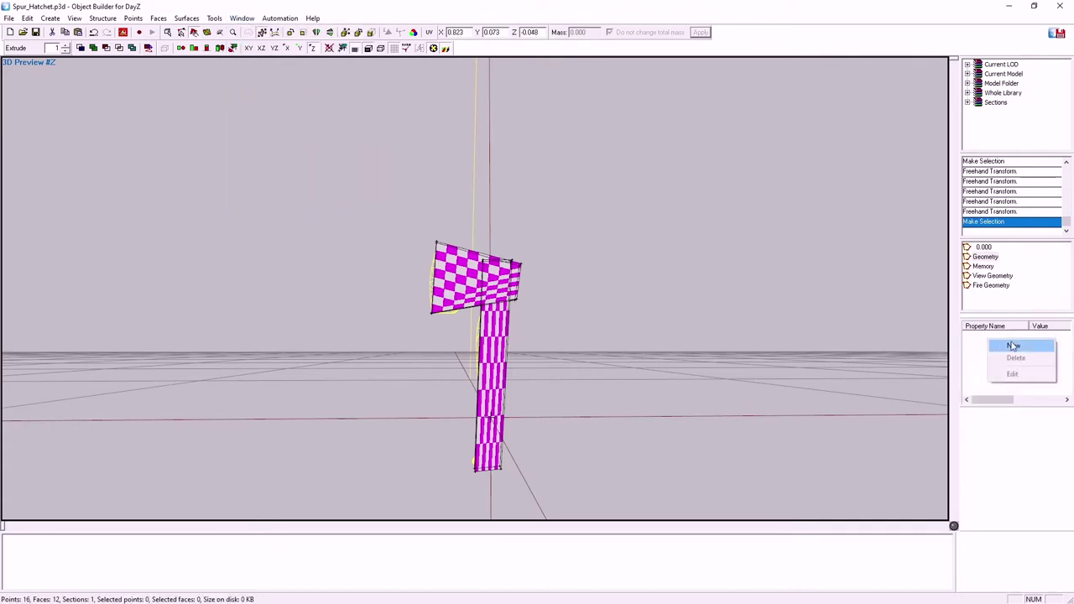
click(1010, 344)
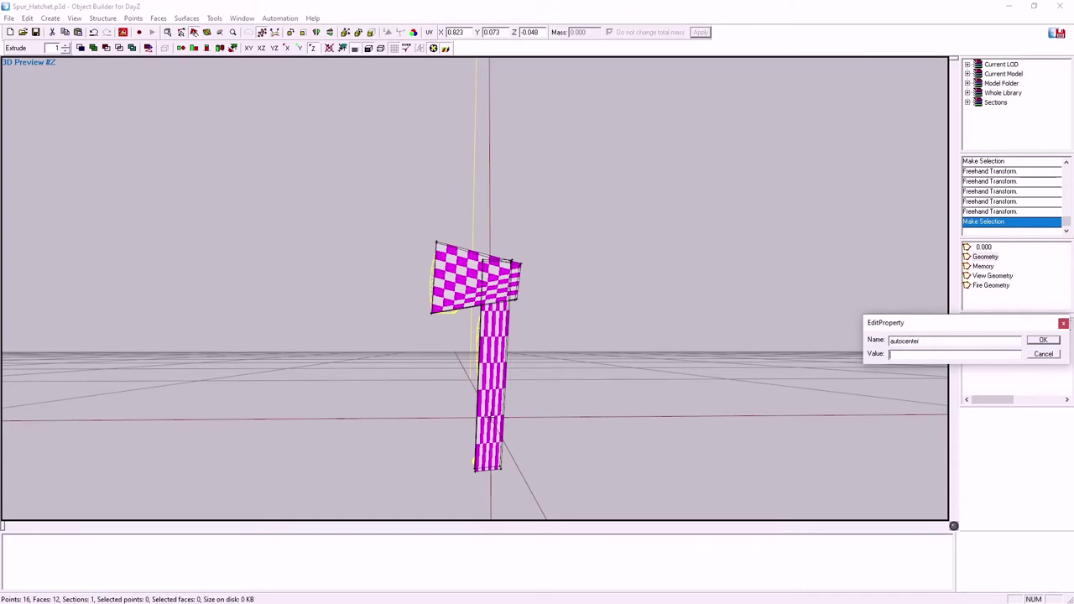
click(1041, 340)
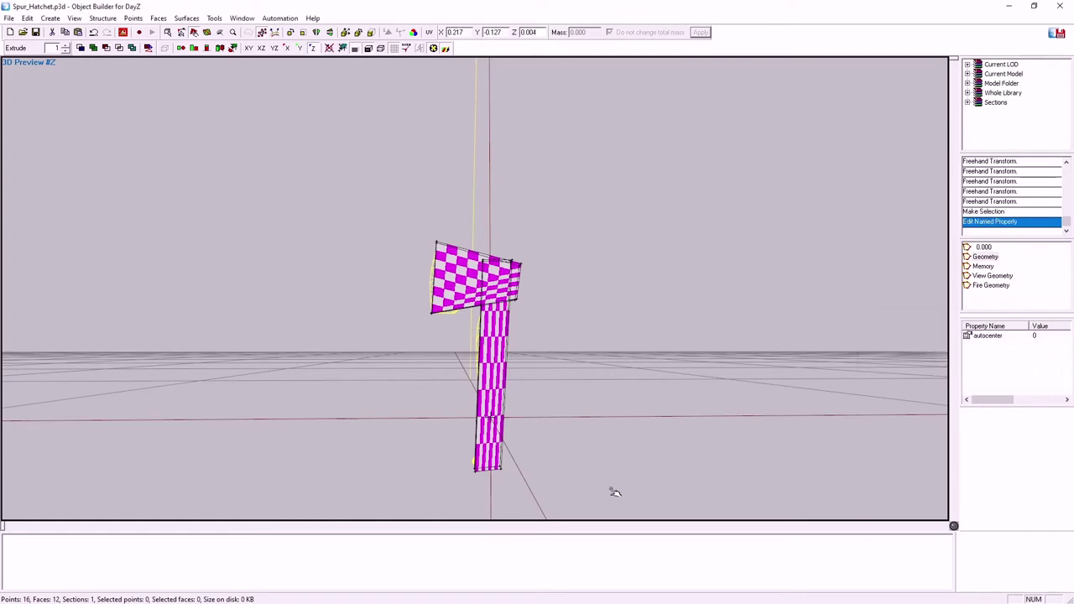
- Select all points of both Geometry boxes, apply a mass of 3, and clear the selection
click(428, 252)
click(169, 34)
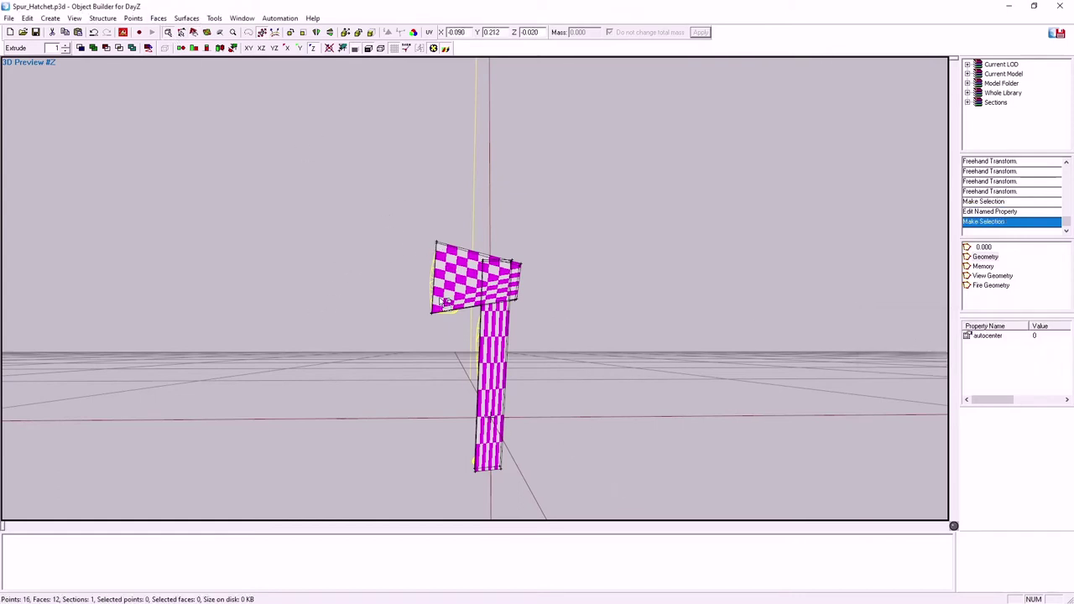
drag(396, 208, 615, 512)
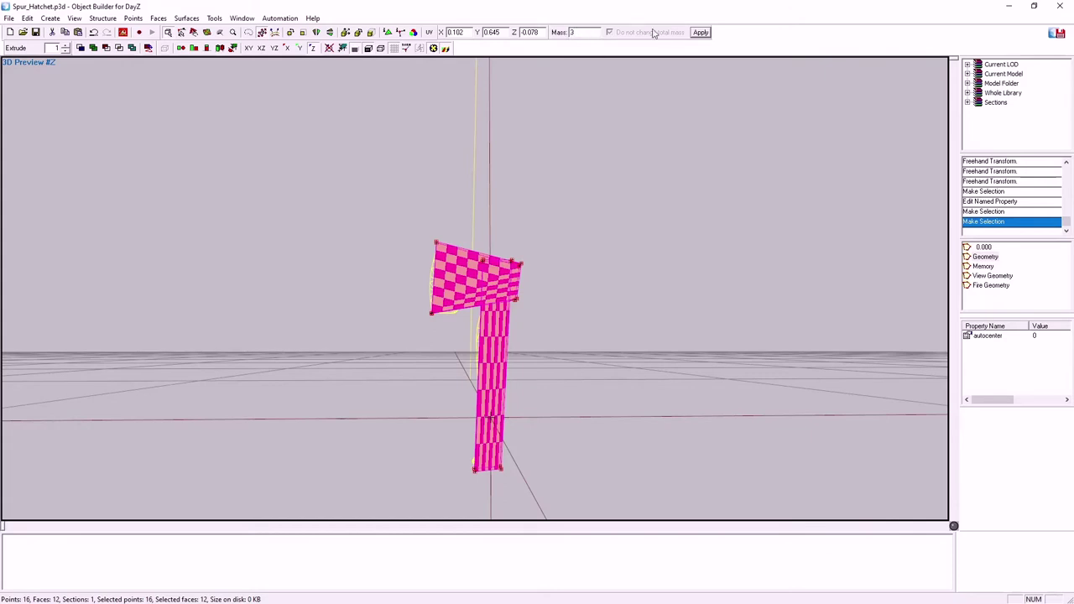
click(699, 33)
scroll(538, 411, up, 2)
scroll(541, 412, down, 3)
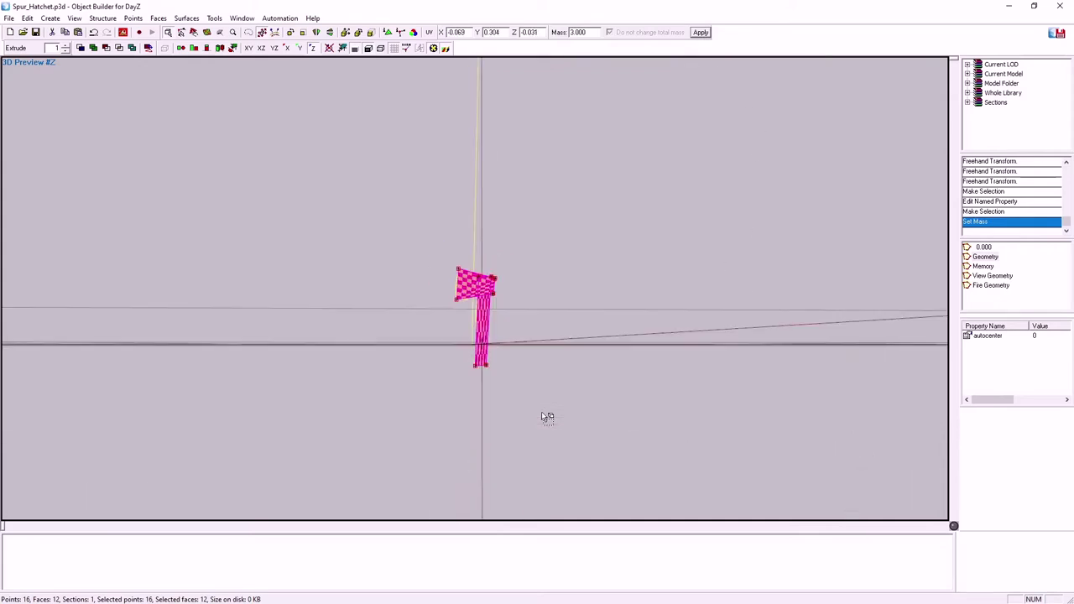
scroll(545, 417, up, 3)
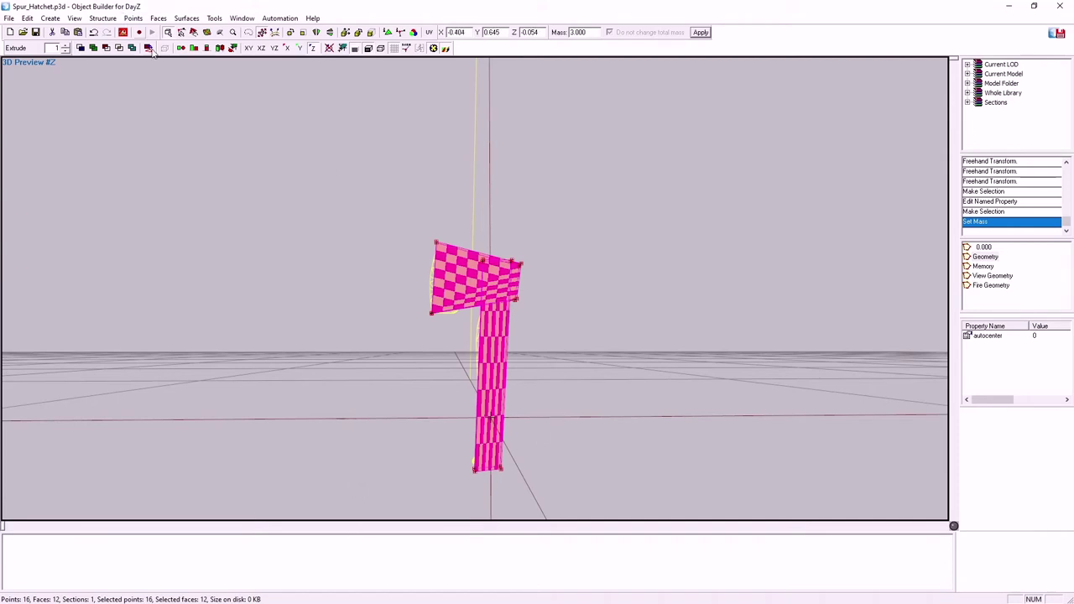
click(352, 262)
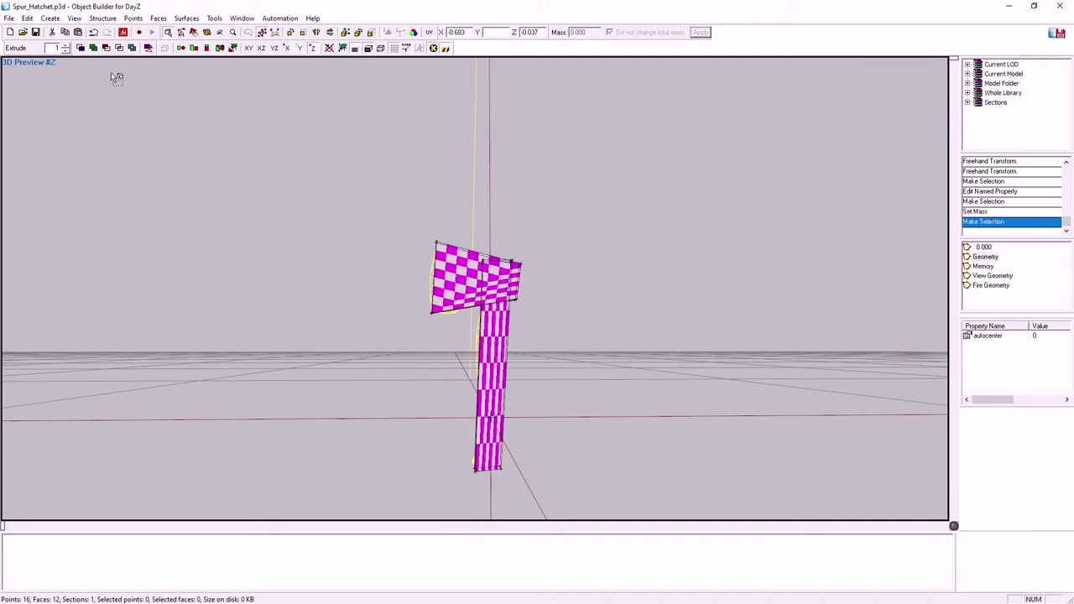
- Run Find Components on the Geometry LOD and check each component's selection on the handle and head boxes
click(102, 18)
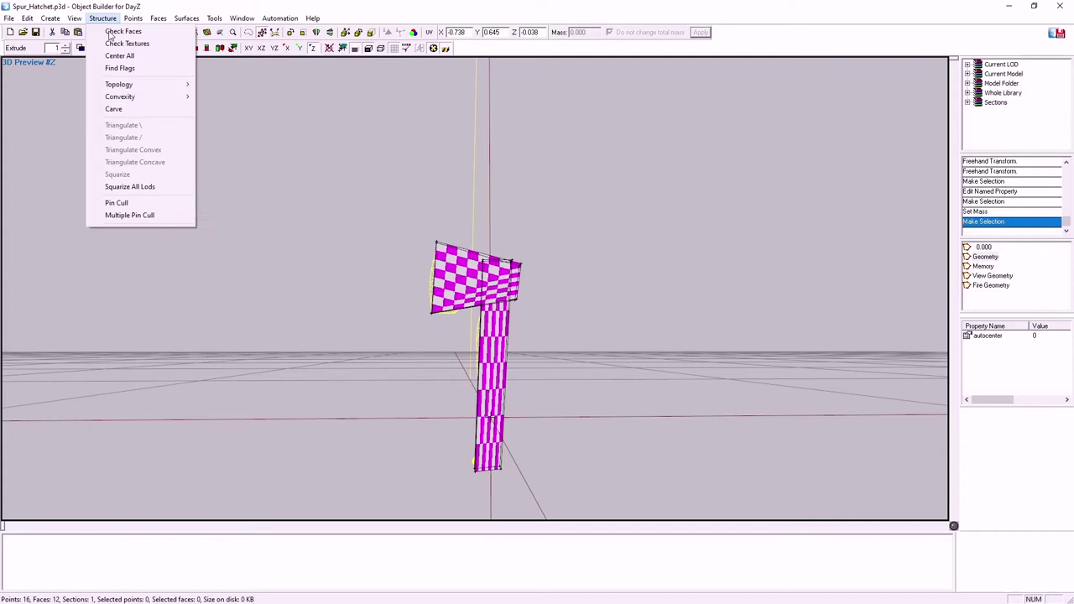
mouse_move(126, 87)
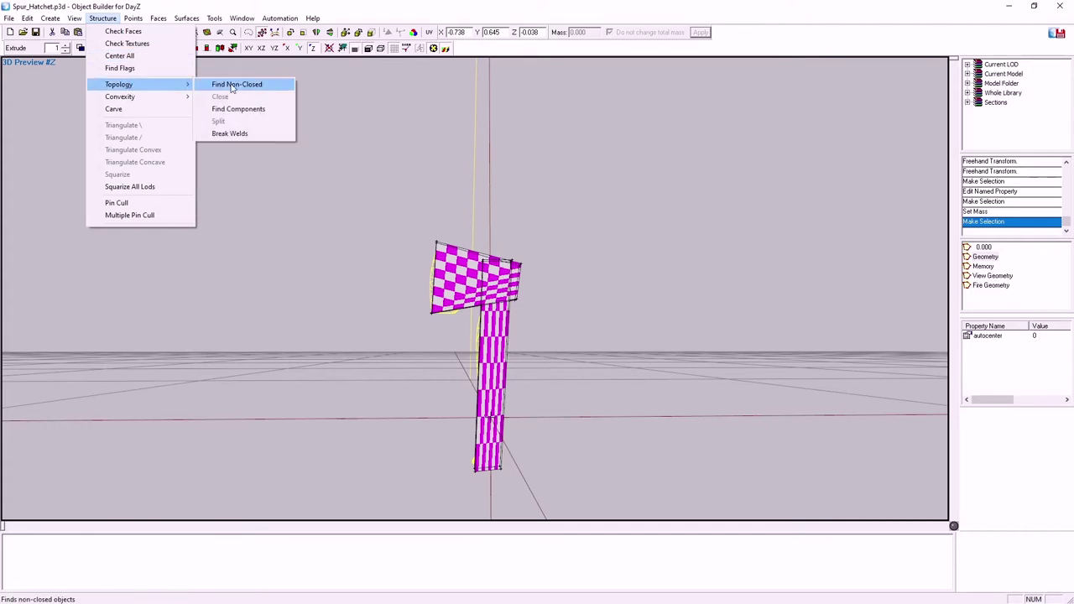
click(239, 110)
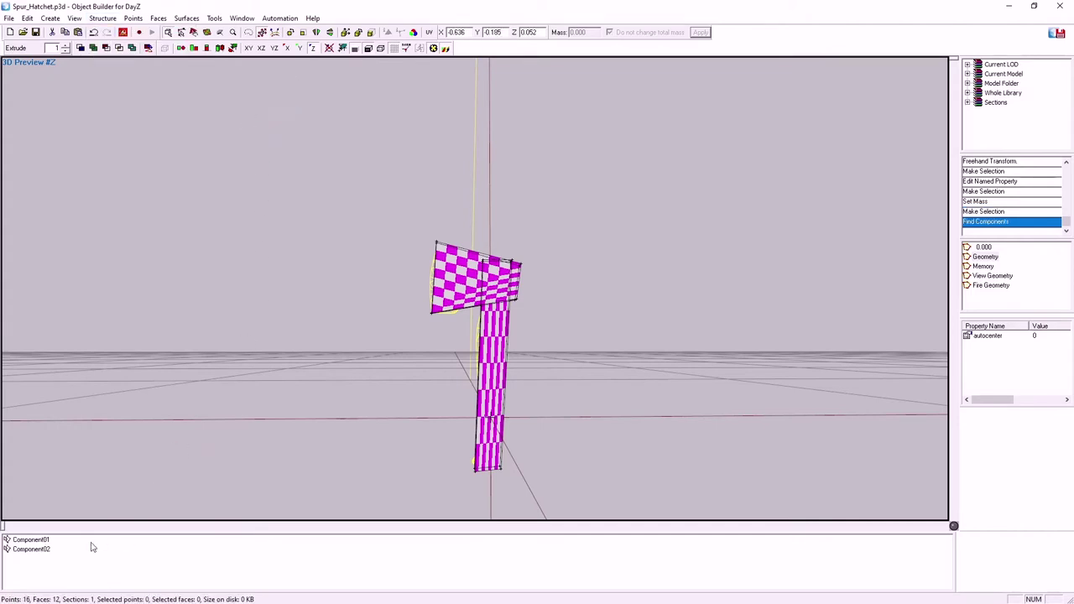
click(16, 541)
click(25, 550)
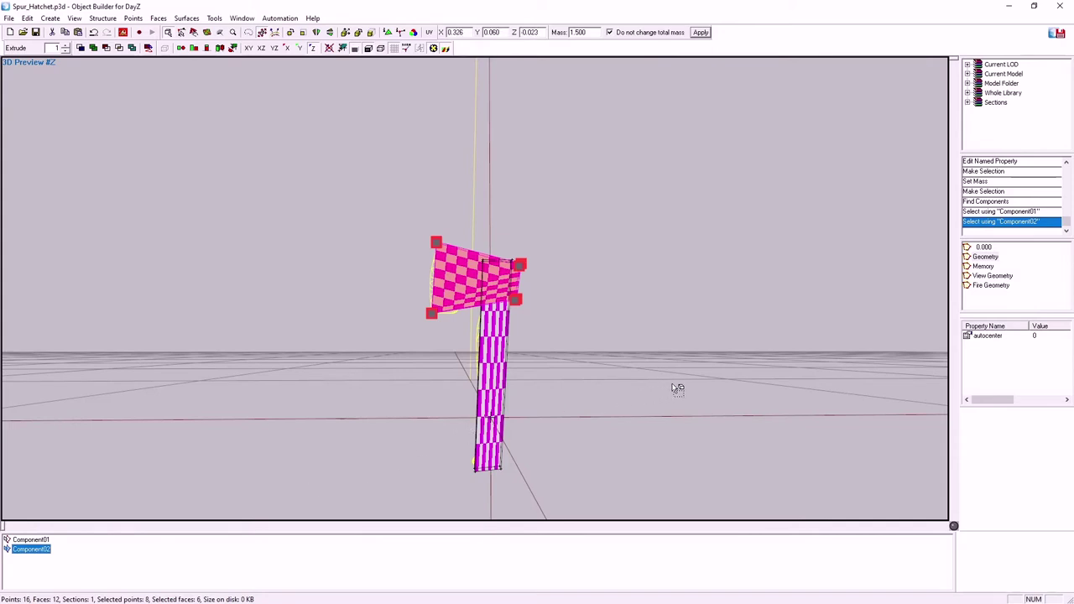
click(418, 410)
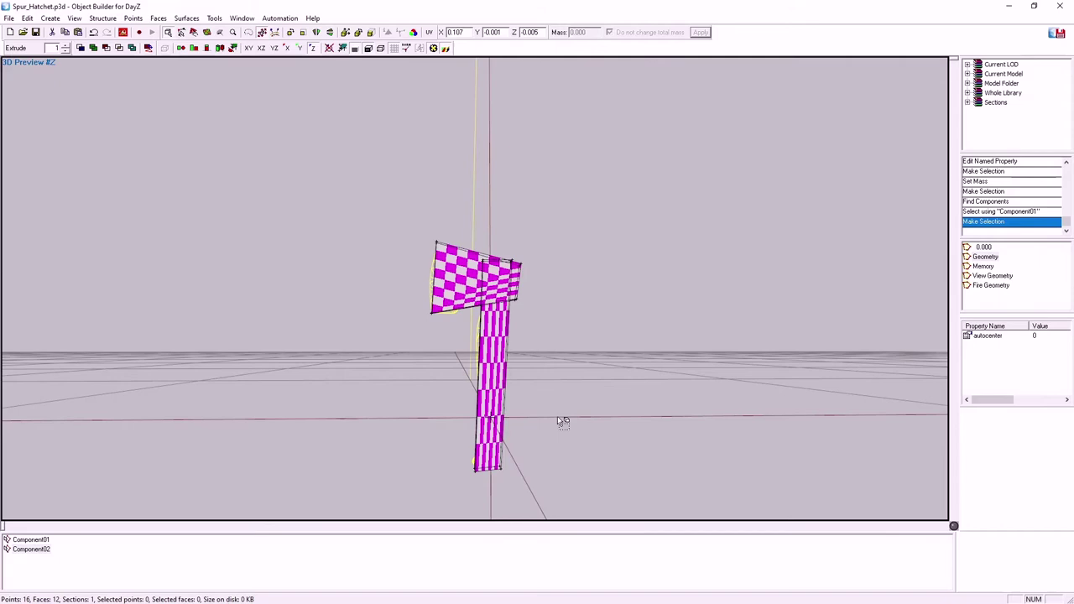
- Switch to the View Geometry LOD and create a box of size 1 on each axis, centred to the pin
key(alt)
click(987, 281)
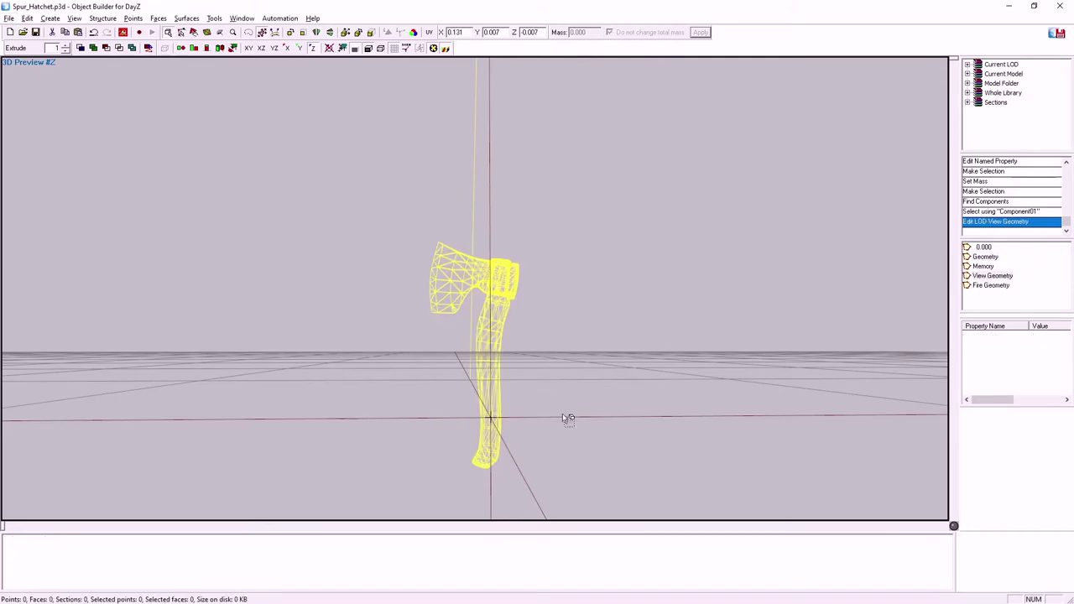
right_drag(567, 419, 759, 352)
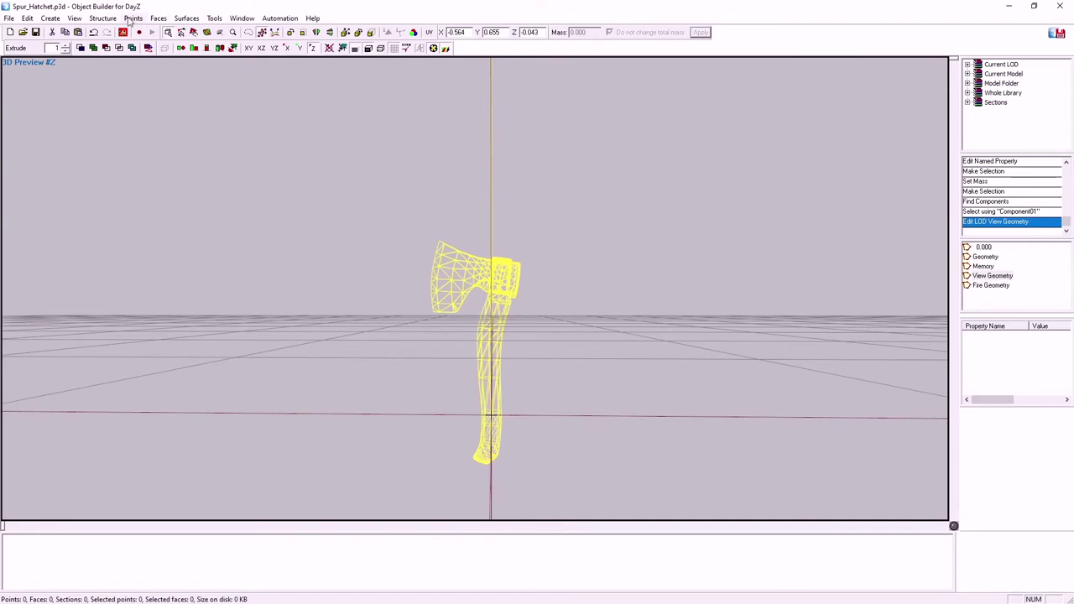
click(180, 48)
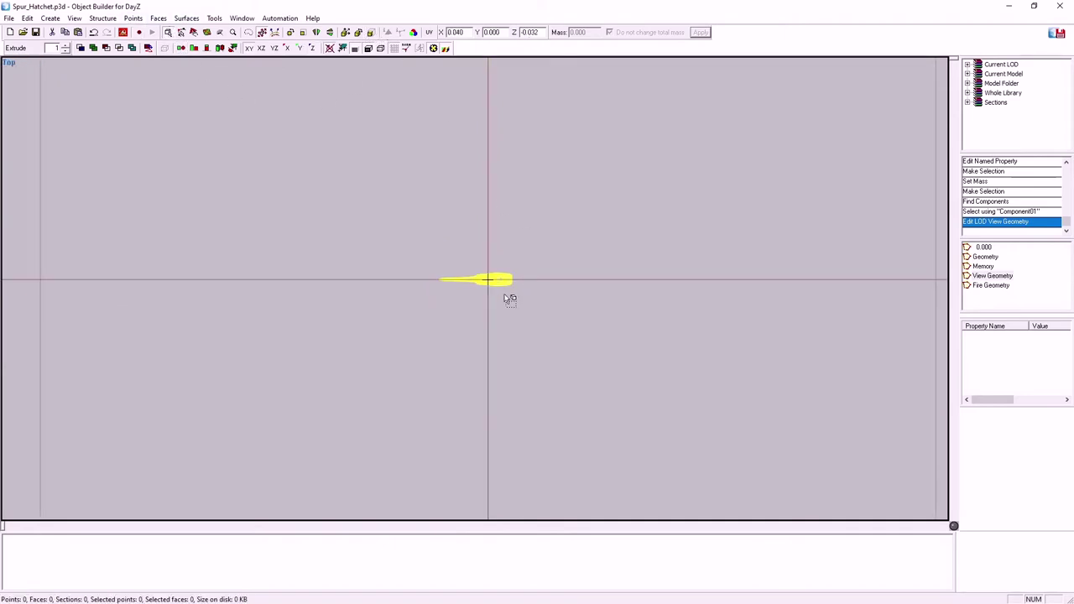
key(F7)
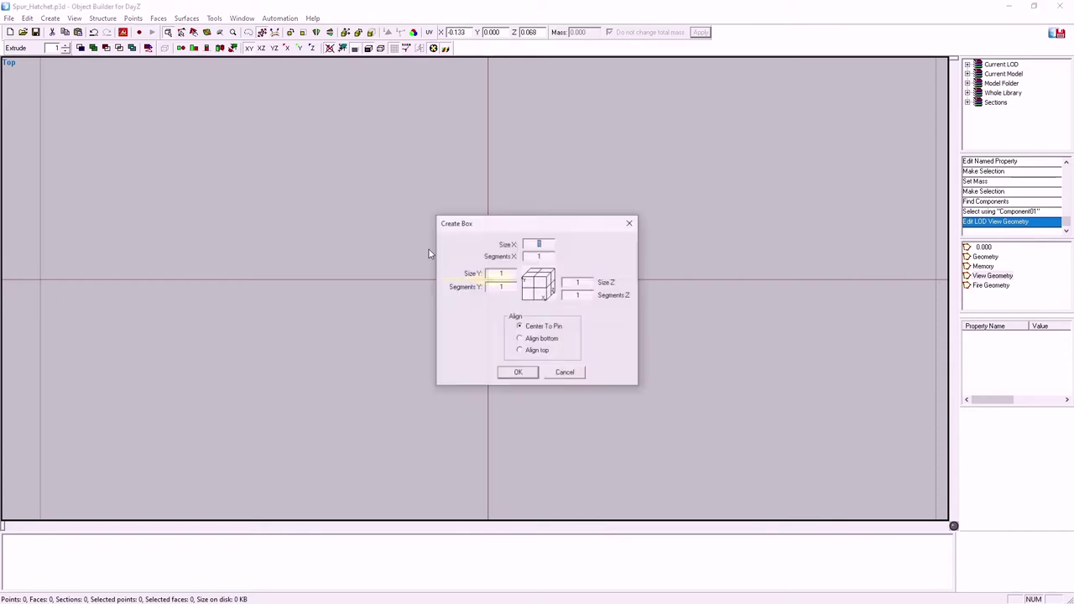
click(518, 371)
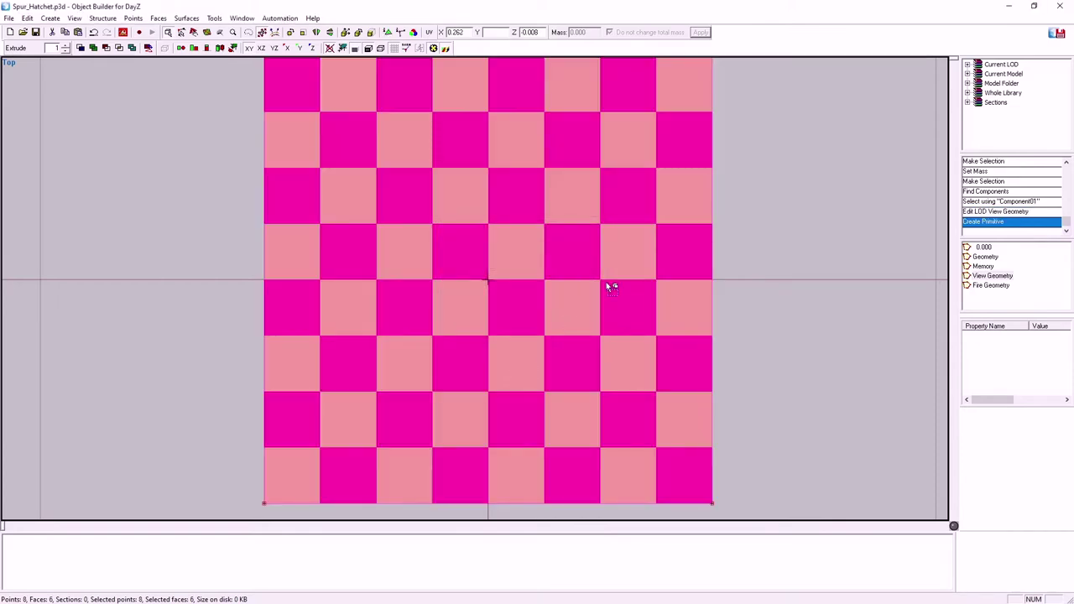
- Scale the View Geometry box down in the top view and move its two ends to match the hatchet's length along X
right_drag(606, 285, 609, 312)
drag(609, 312, 609, 323)
drag(447, 238, 474, 320)
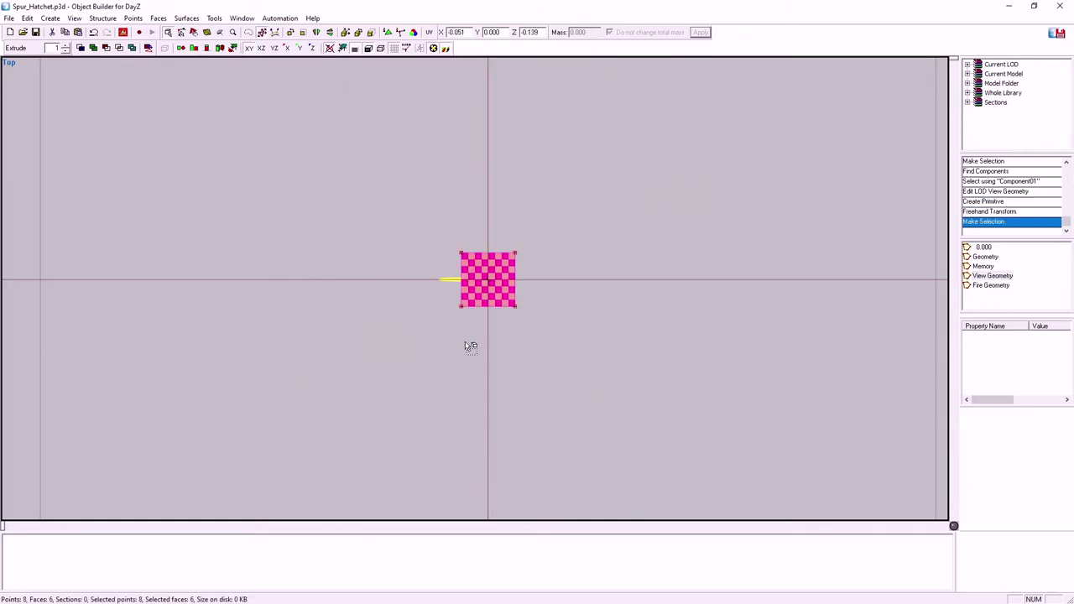
drag(378, 199, 468, 310)
drag(479, 362, 450, 360)
drag(528, 317, 530, 317)
mouse_move(529, 331)
mouse_down()
mouse_move(515, 331)
mouse_move(525, 328)
mouse_up()
- In the front view, raise the box's upper edge to the hatchet head and lower its bottom edge to the handle end
click(205, 48)
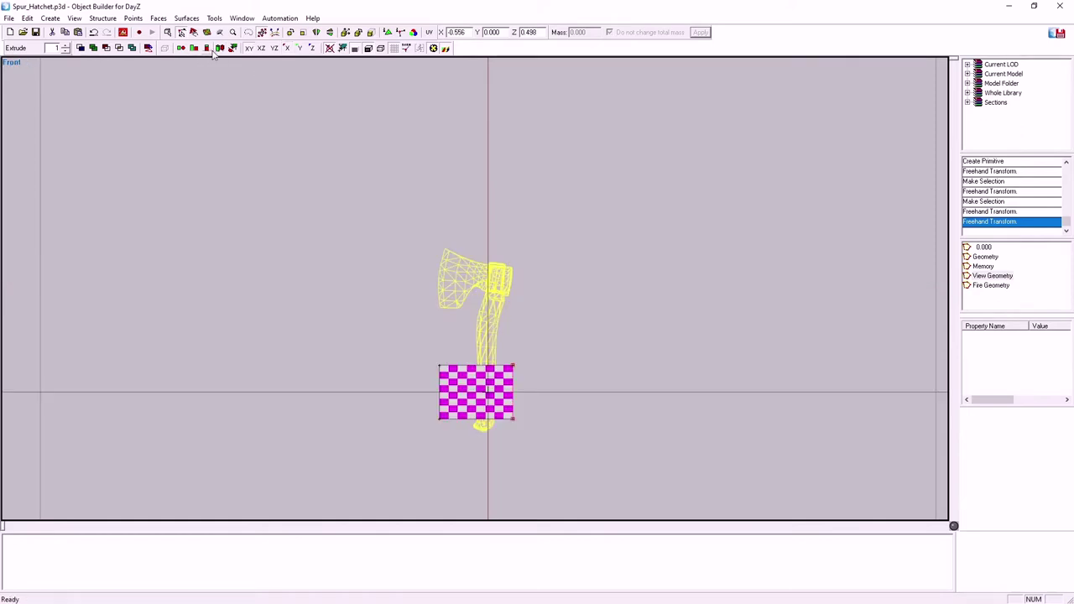
mouse_move(412, 343)
mouse_down()
mouse_move(559, 366)
mouse_move(567, 377)
mouse_move(562, 288)
mouse_up()
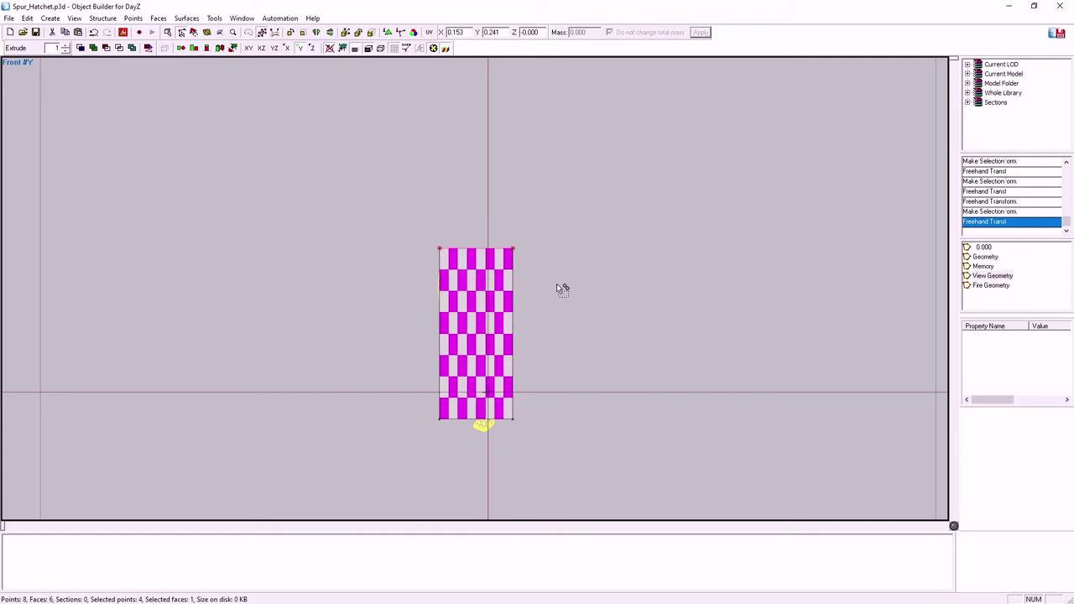
mouse_move(433, 410)
mouse_down()
mouse_move(546, 453)
mouse_move(529, 462)
mouse_move(541, 463)
mouse_up()
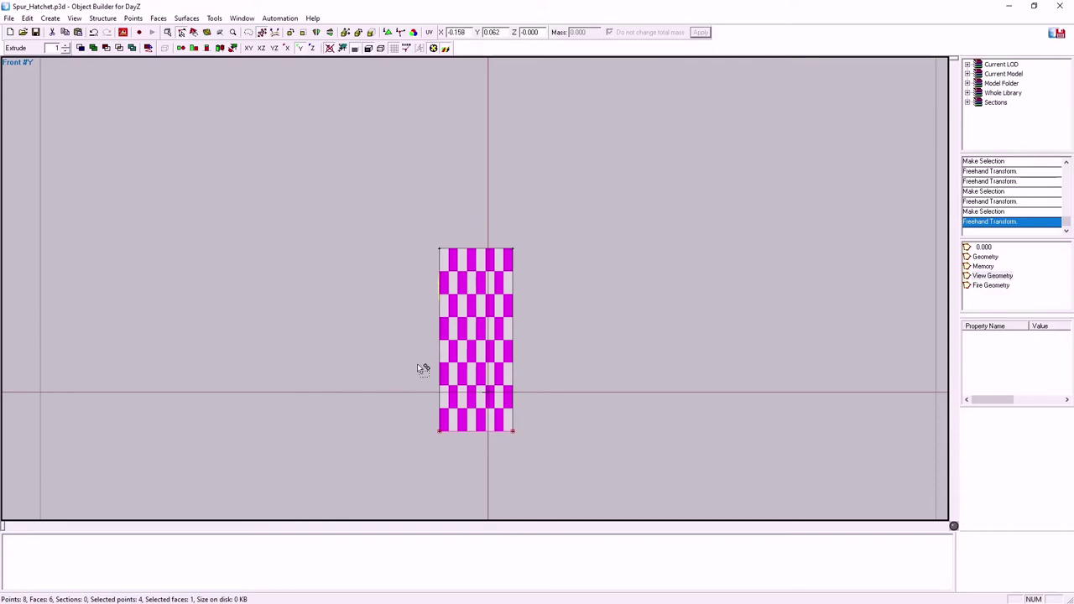
click(390, 130)
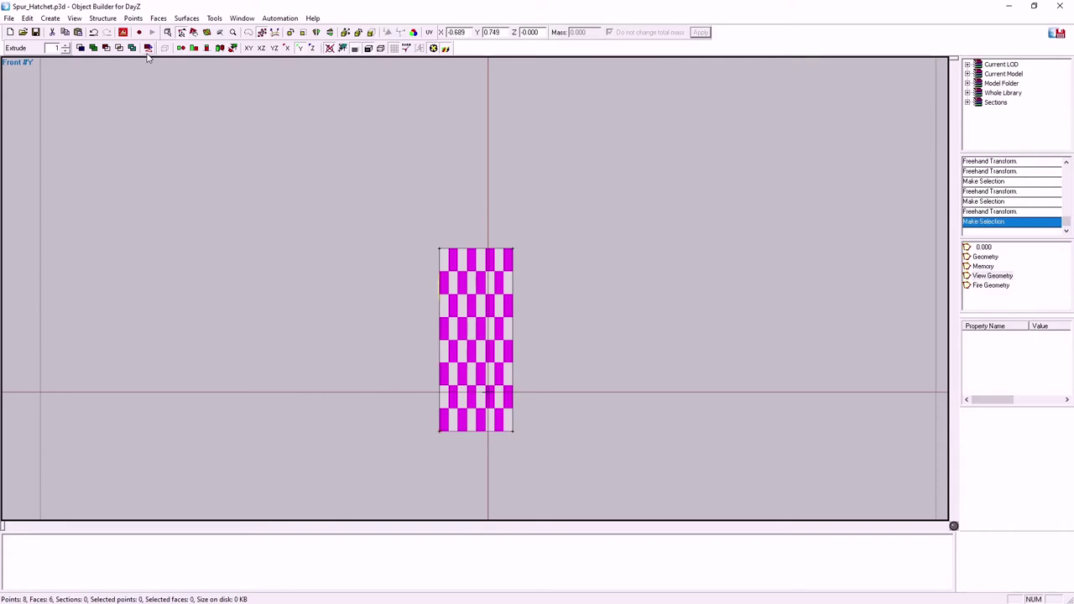
- Inspect the View Geometry box in the 3D view and run Find Components on it
key(alt)
key(KP_0)
alt+drag(344, 180, 351, 182)
click(102, 18)
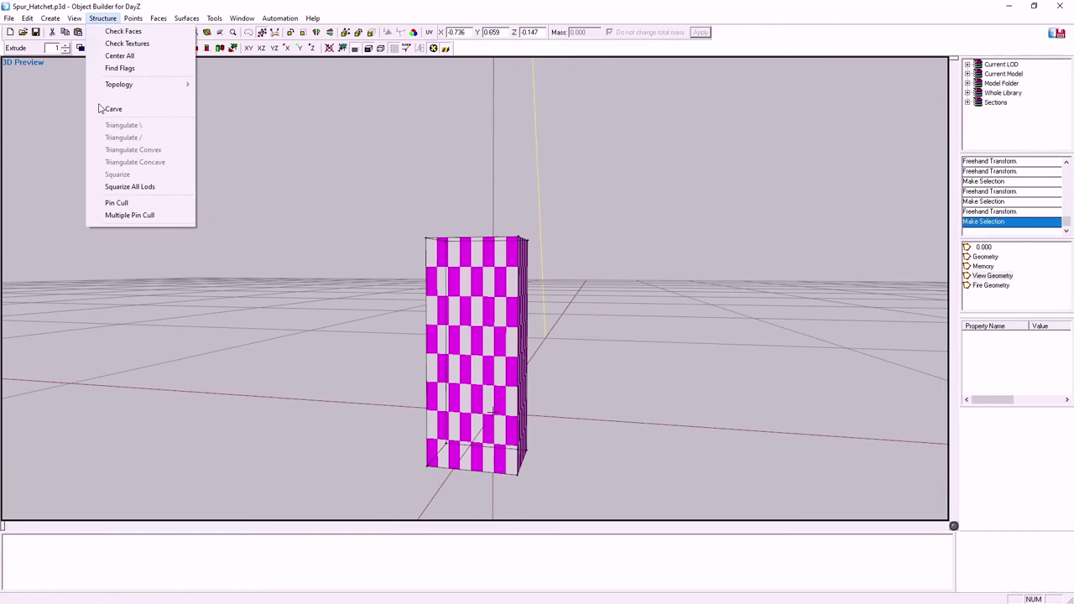
mouse_move(126, 85)
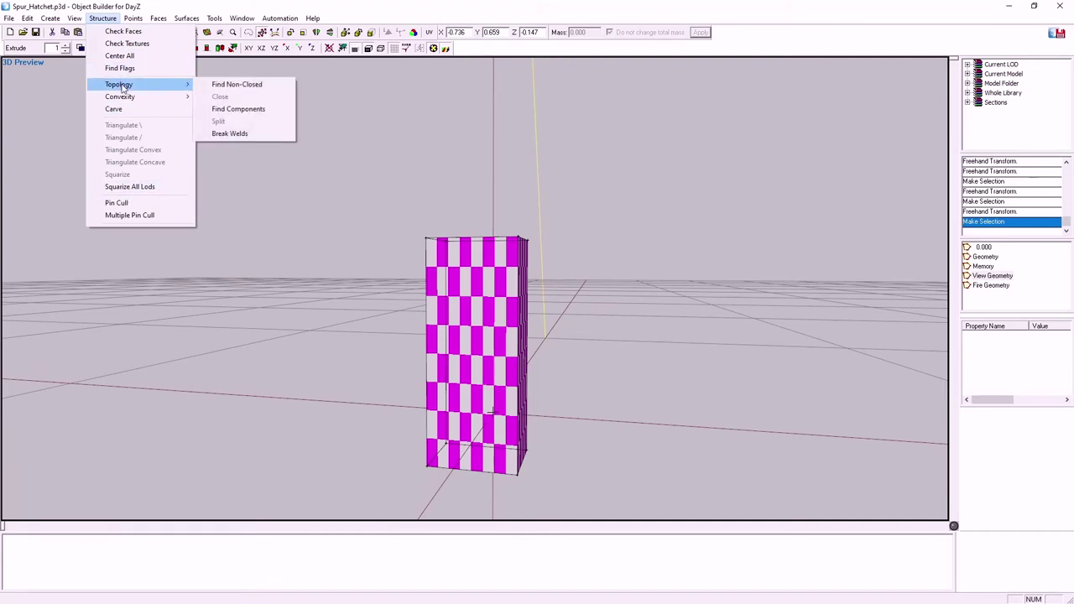
click(241, 111)
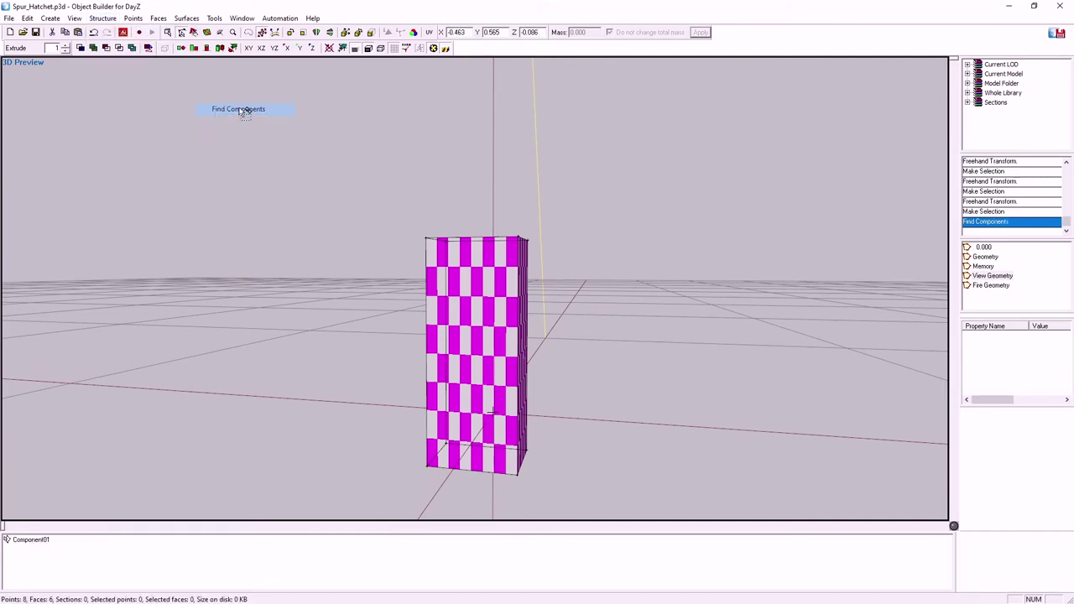
- Copy both boxes from the Geometry LOD into the Fire Geometry LOD and clear the selection
click(981, 256)
drag(366, 209, 579, 476)
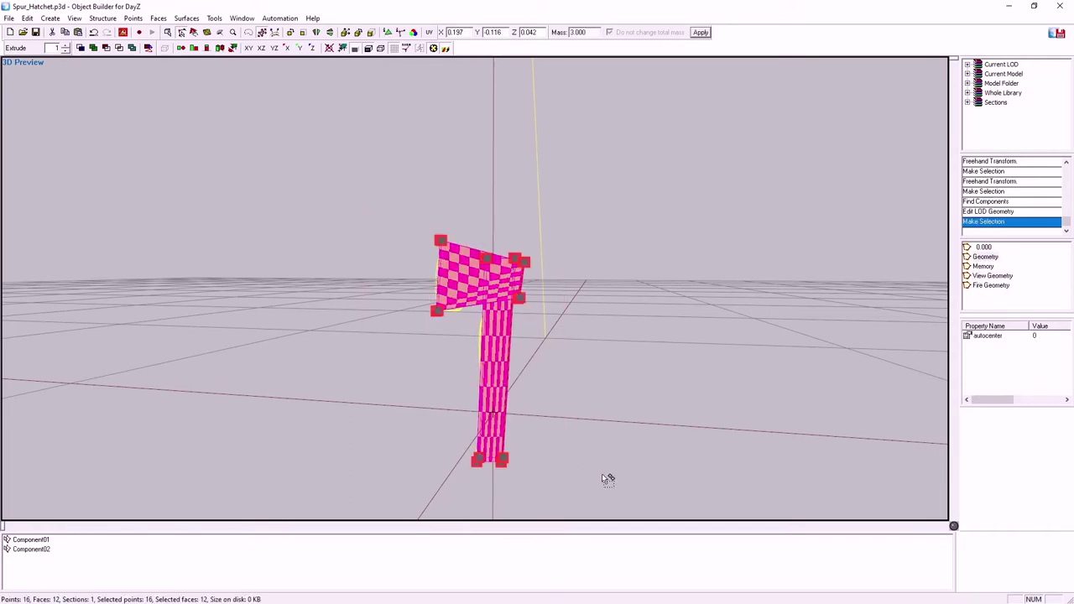
click(990, 286)
key(ctrl+v)
click(599, 395)
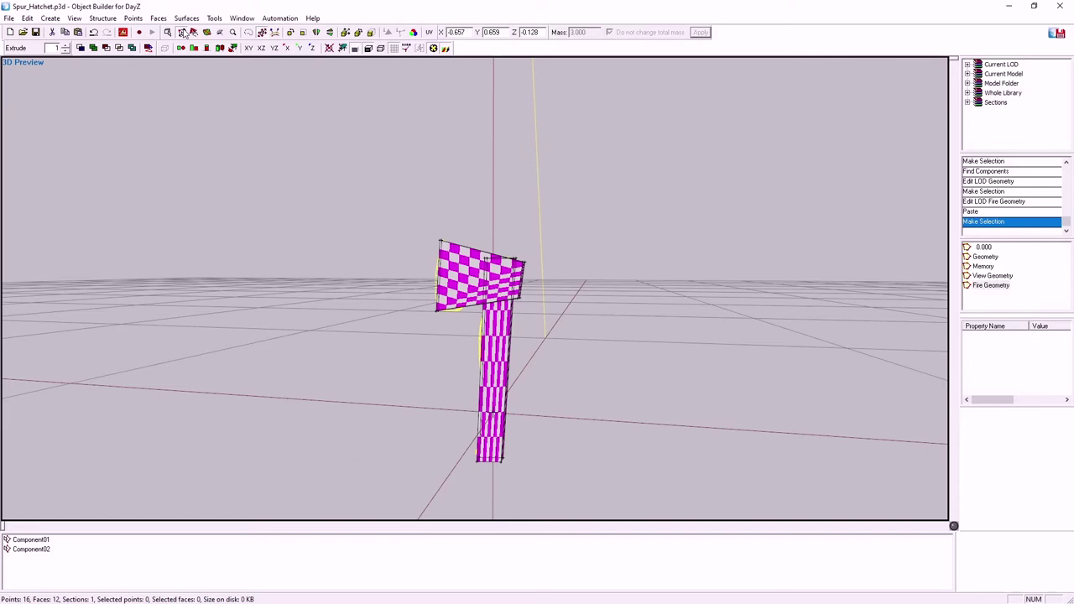
- Select the handle box in the Fire Geometry LOD and browse for its face material in P:\DZ\data\data\penetration
click(491, 450)
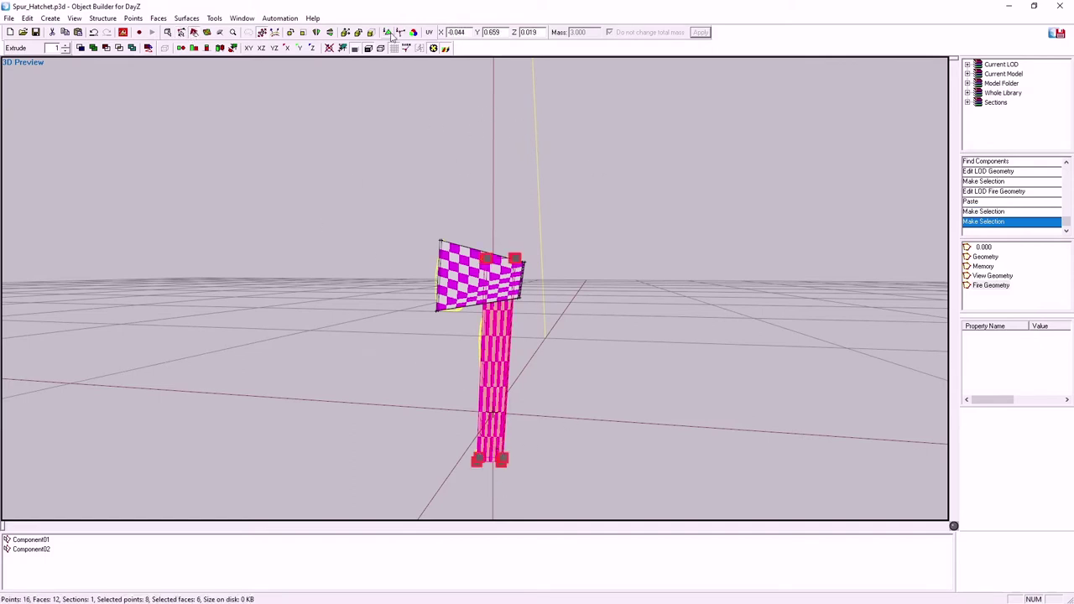
click(389, 32)
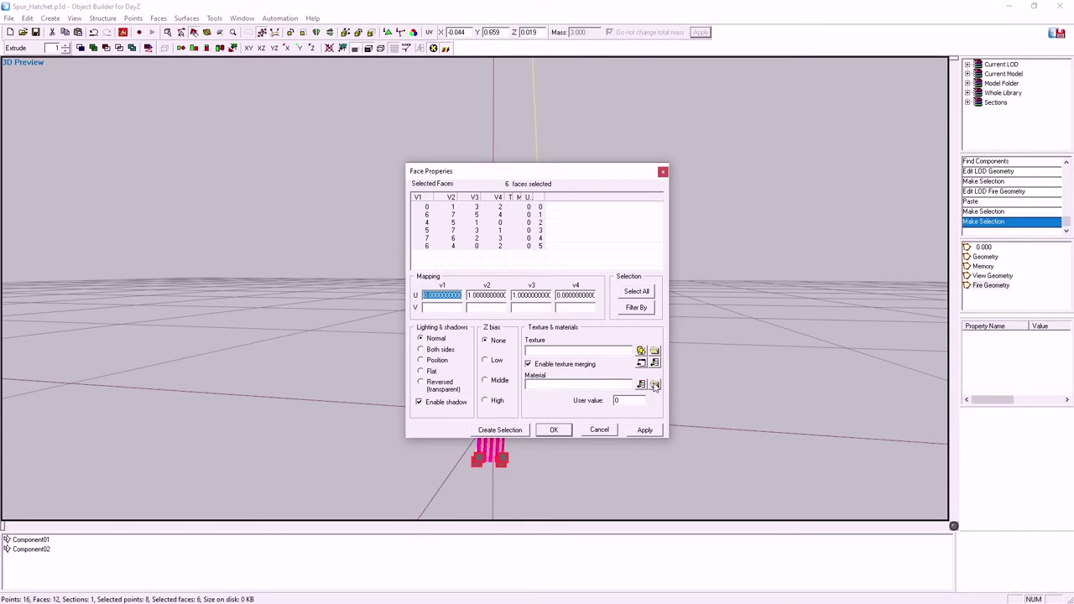
click(654, 384)
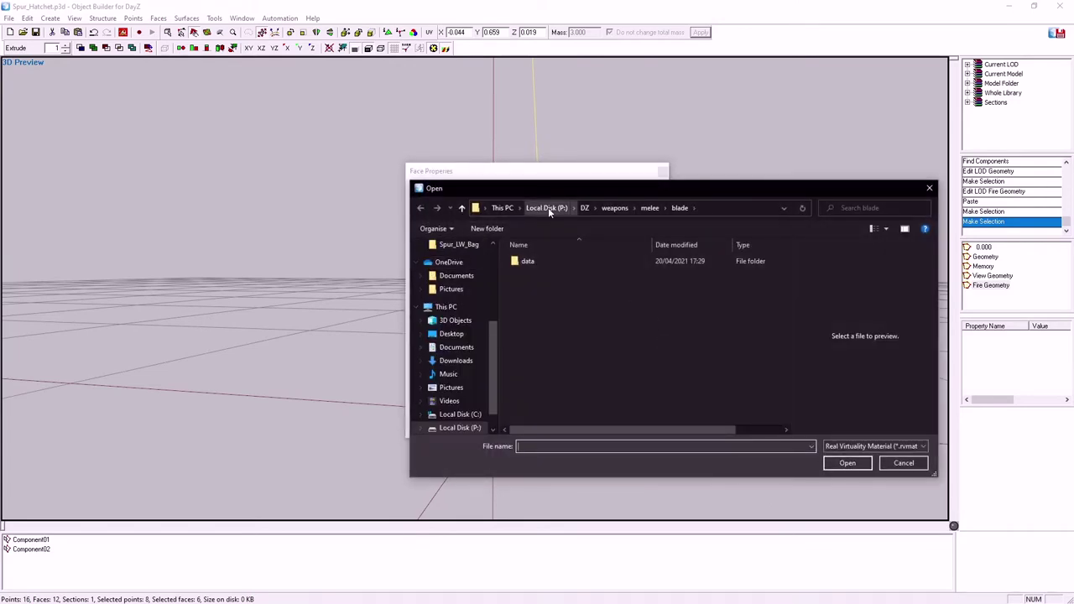
click(548, 207)
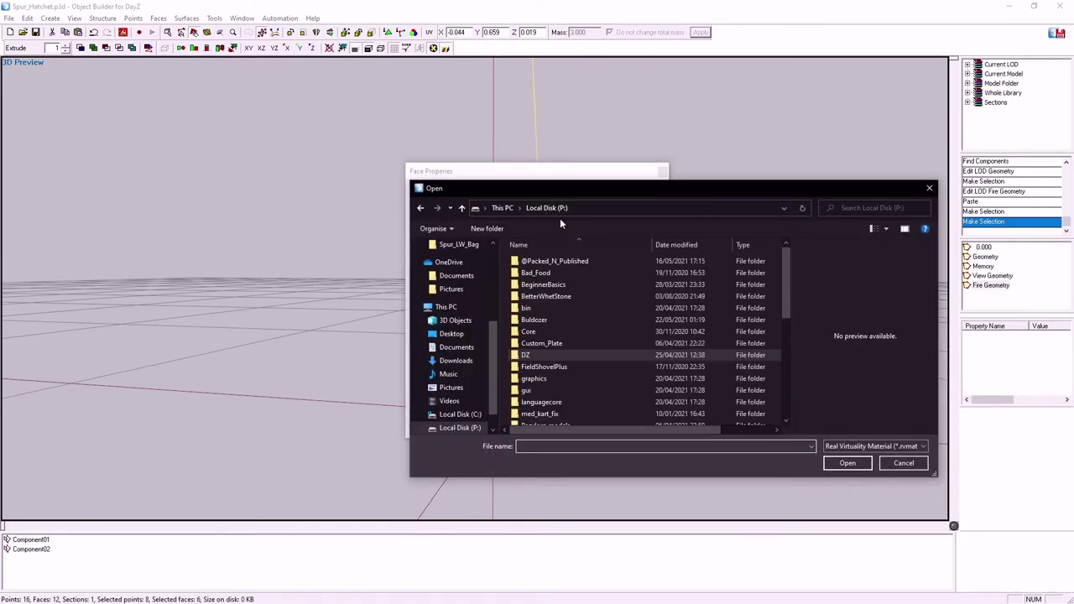
double_click(525, 356)
double_click(515, 332)
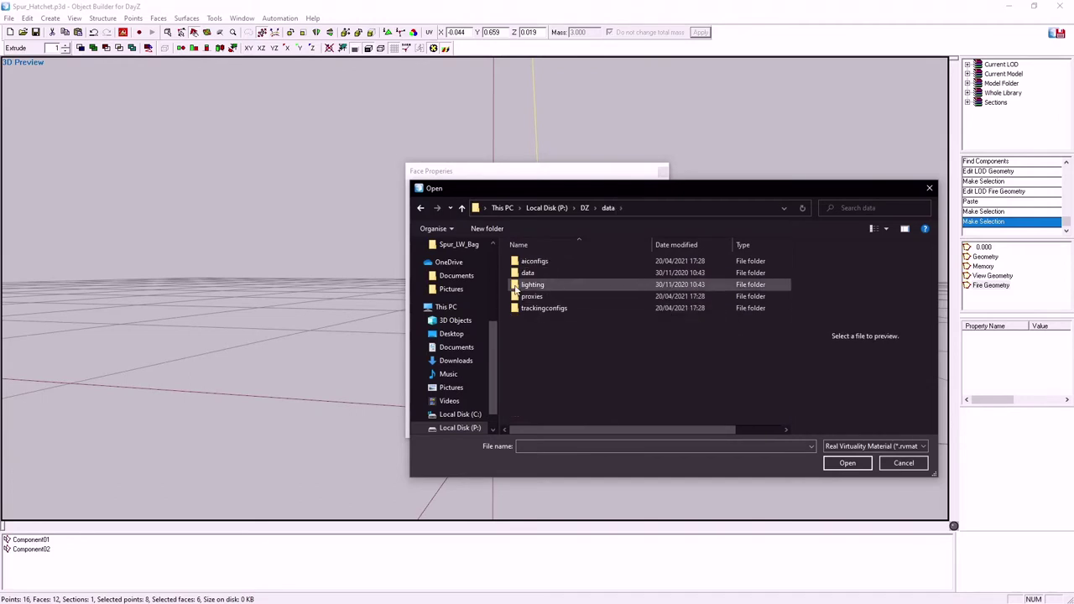
double_click(528, 273)
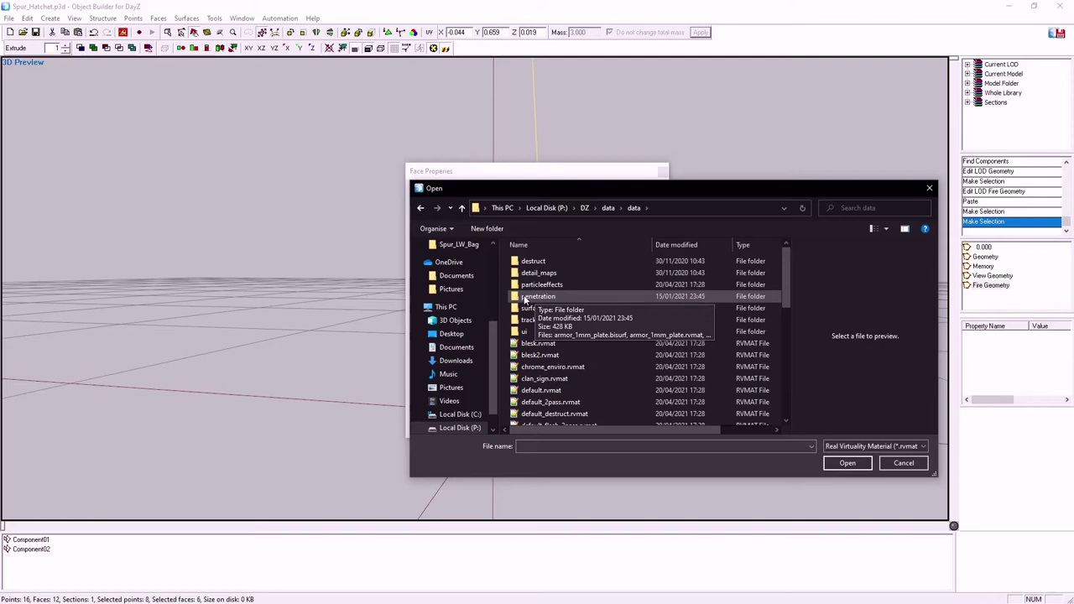
double_click(525, 297)
- Assign wood.rvmat as the handle box's face material and apply it
scroll(576, 297, down, 11)
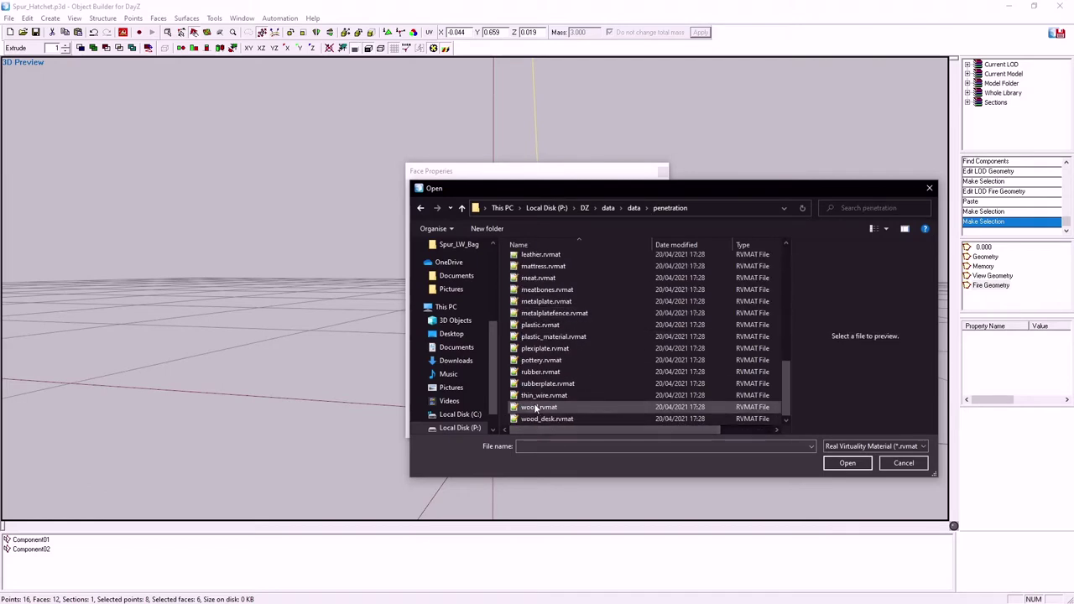
click(534, 407)
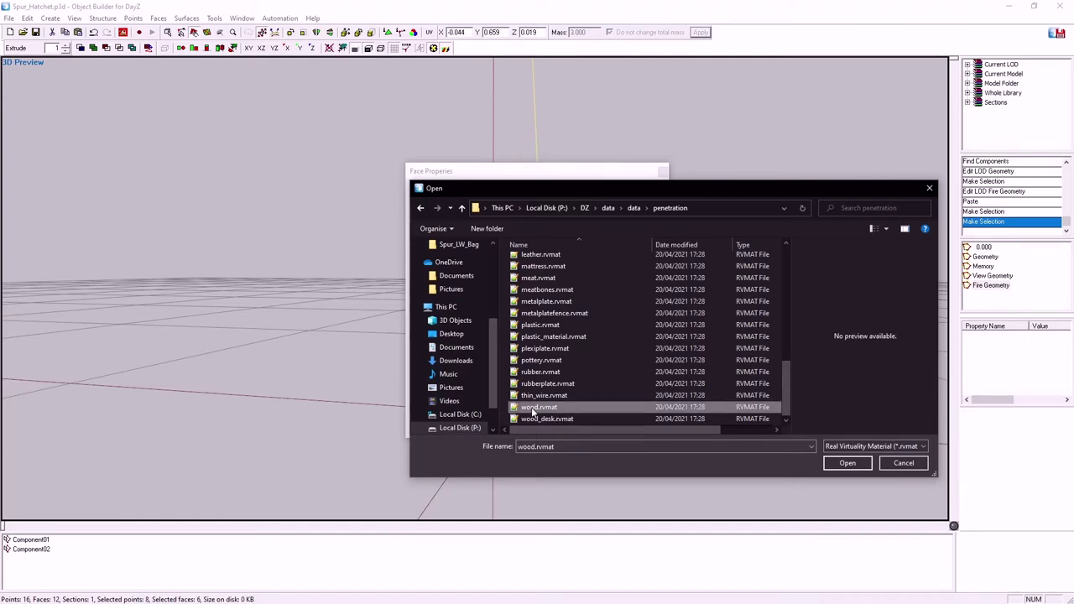
click(845, 465)
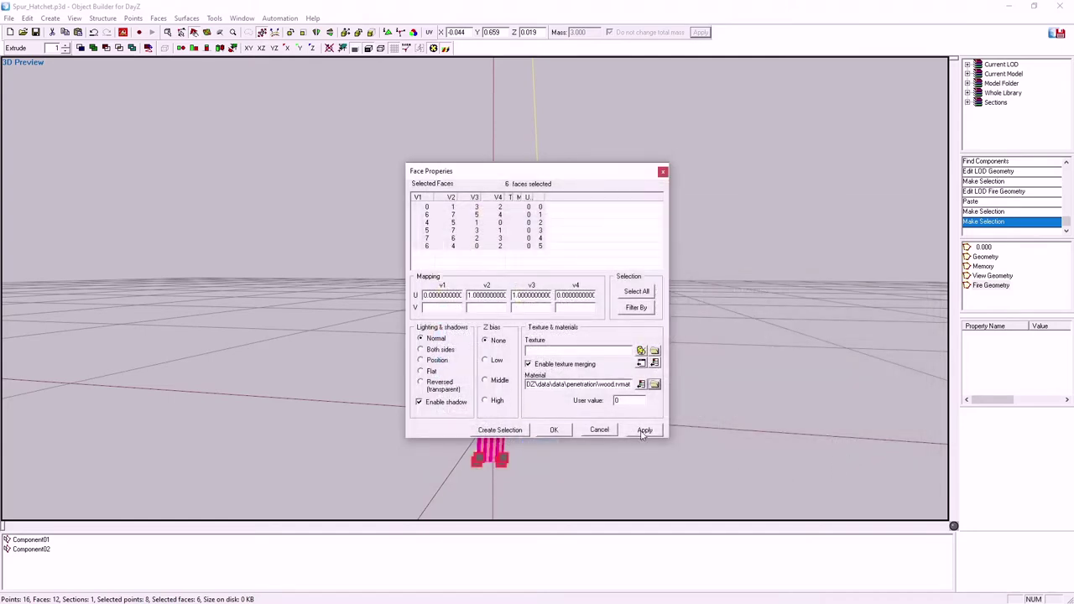
click(643, 431)
click(554, 429)
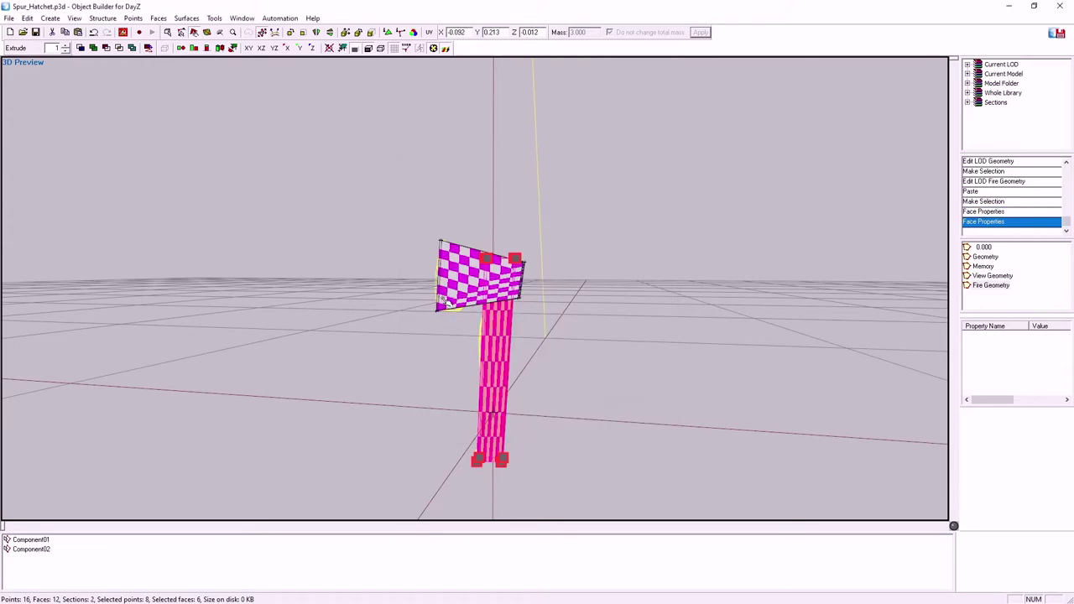
- Select the hatchet head box and pick iron.rvmat from the penetration folder as its face material
click(452, 300)
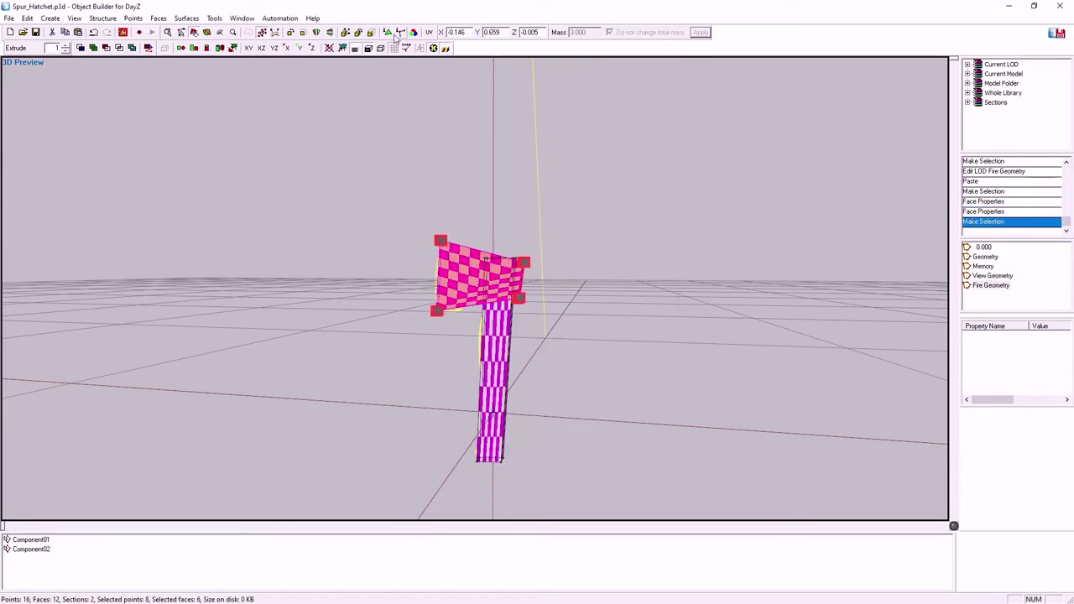
click(388, 32)
click(651, 385)
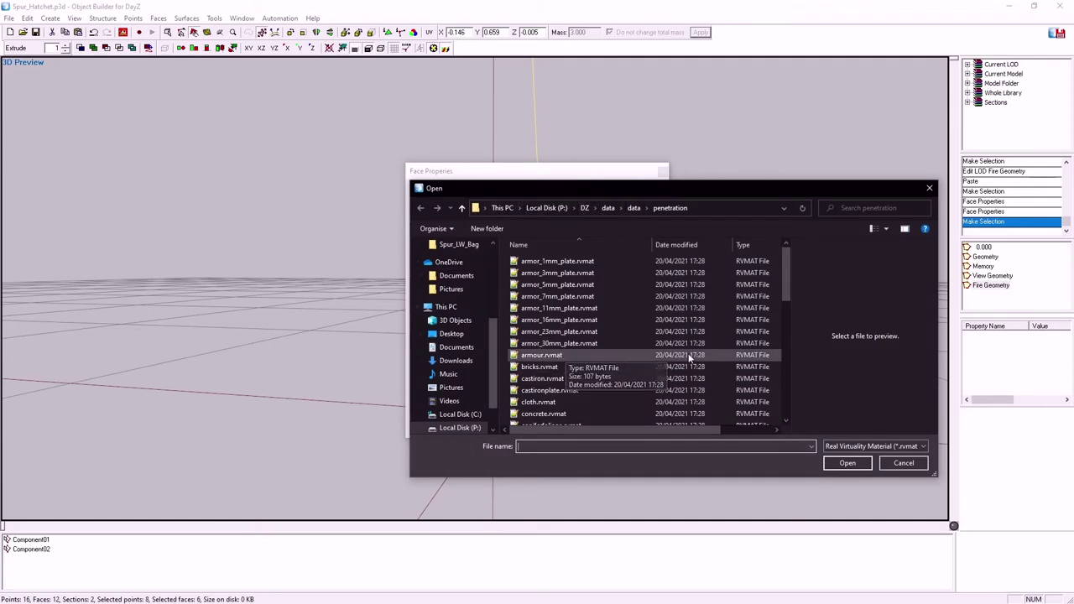
scroll(609, 361, down, 6)
scroll(633, 360, down, 2)
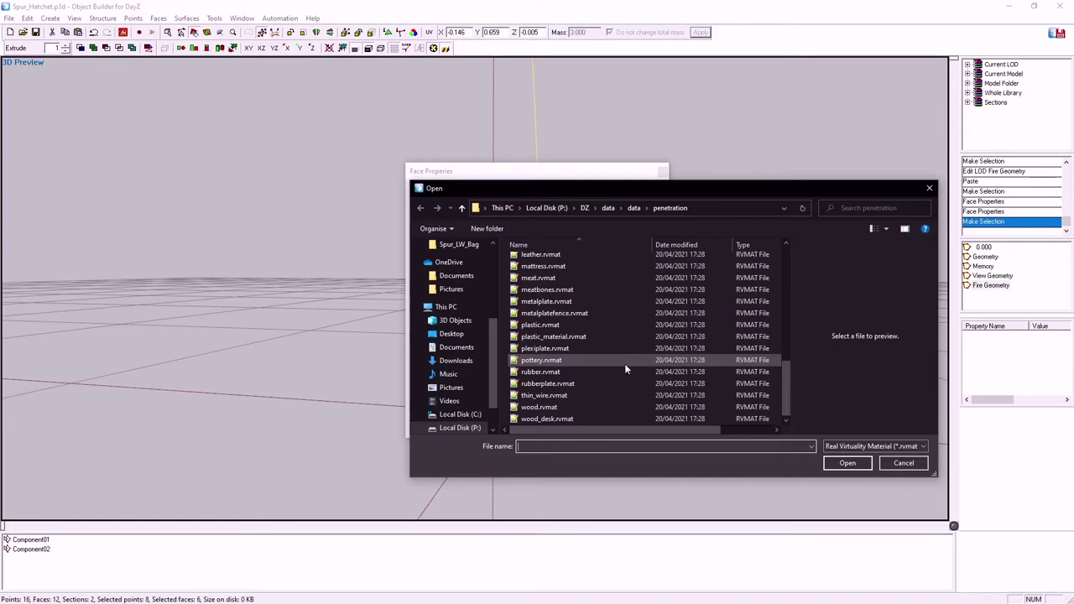
scroll(618, 372, up, 1)
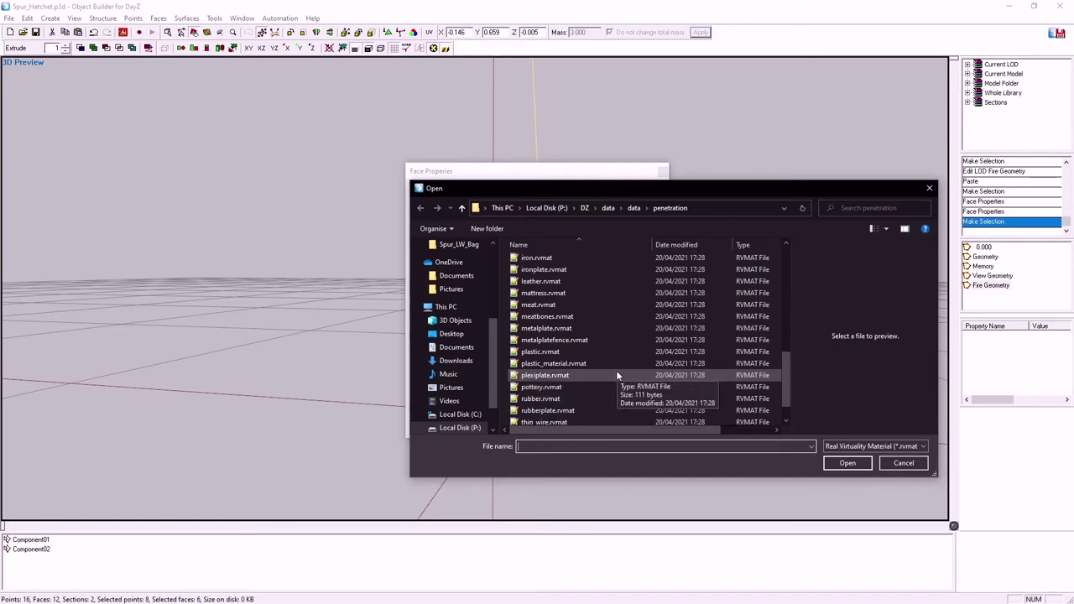
click(534, 268)
click(533, 259)
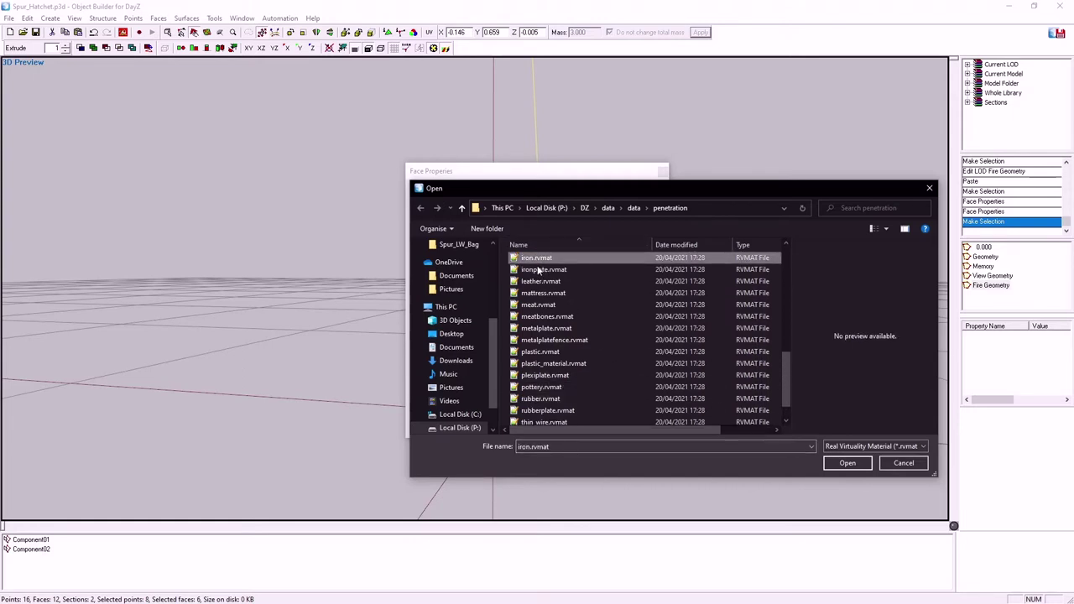
- Look through the other penetration materials for alternatives to iron.rvmat for the head box
scroll(587, 319, up, 2)
scroll(603, 325, up, 4)
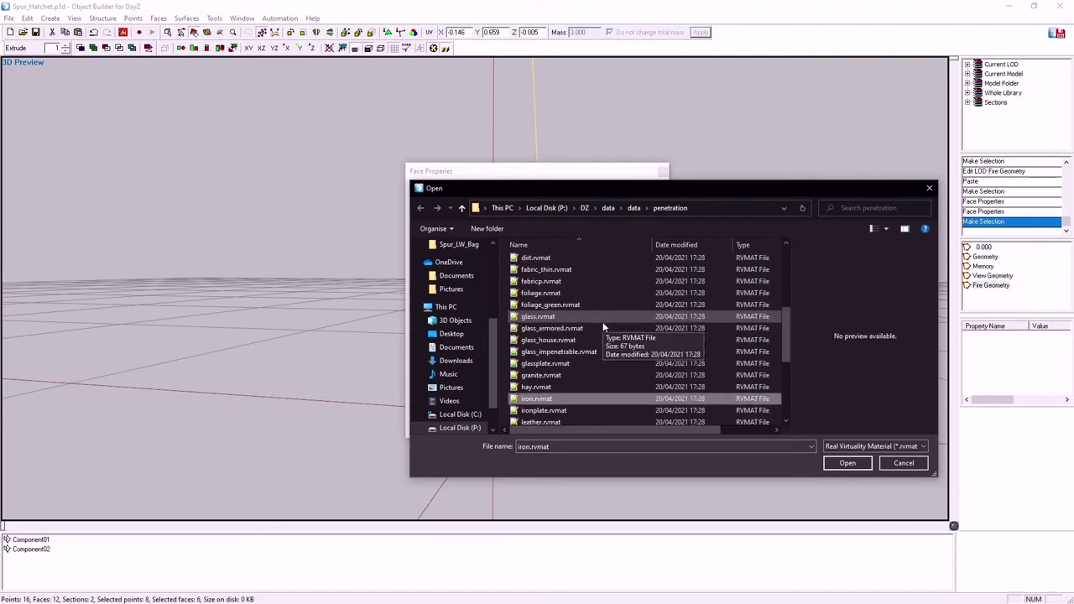
scroll(602, 322, up, 3)
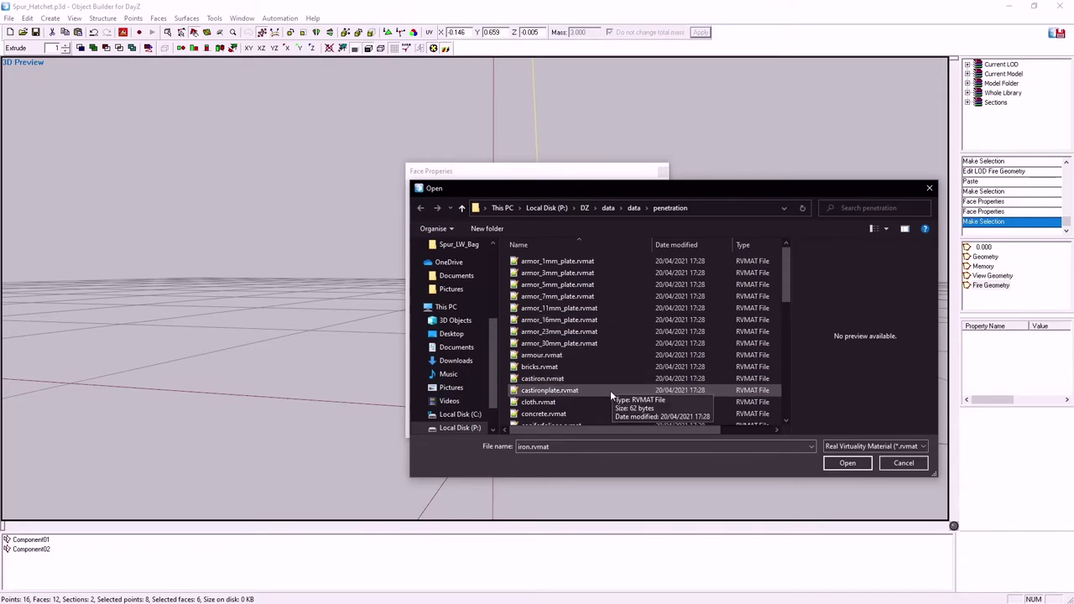
scroll(611, 388, down, 3)
scroll(609, 388, down, 5)
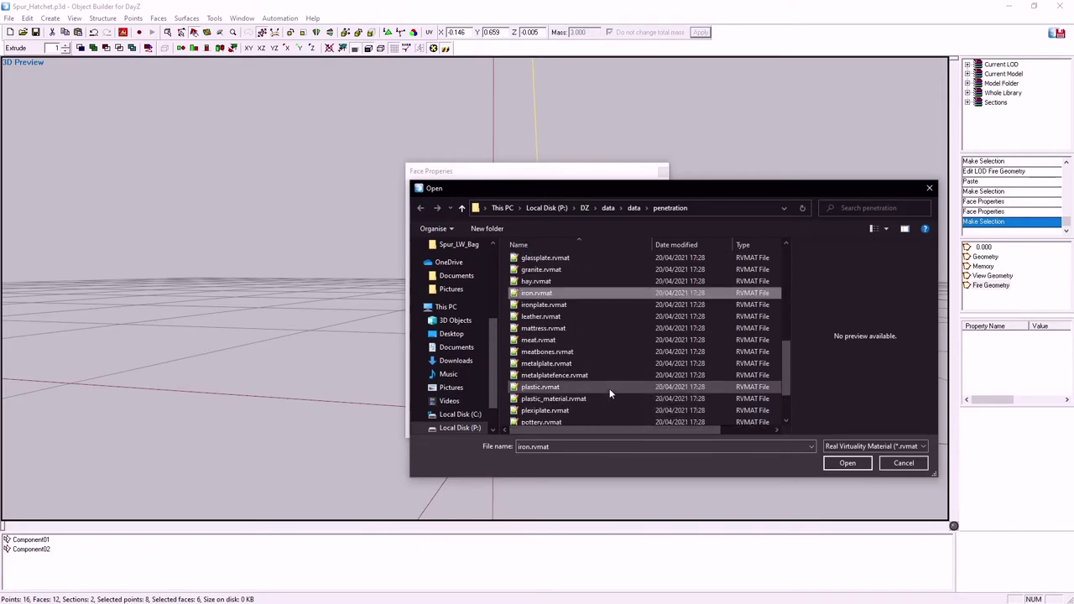
click(544, 306)
click(541, 293)
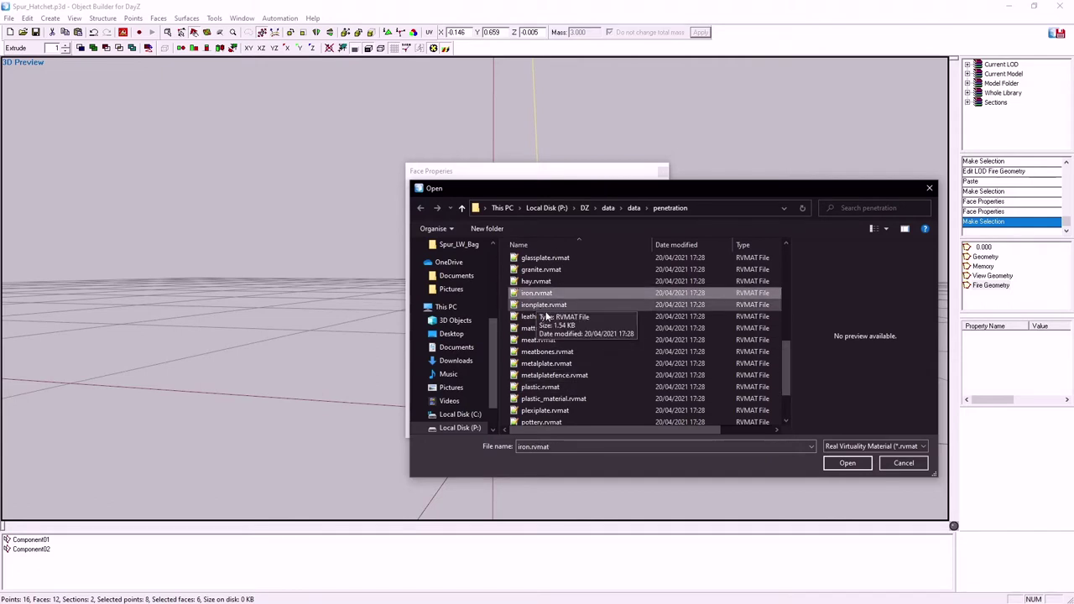
scroll(587, 369, down, 2)
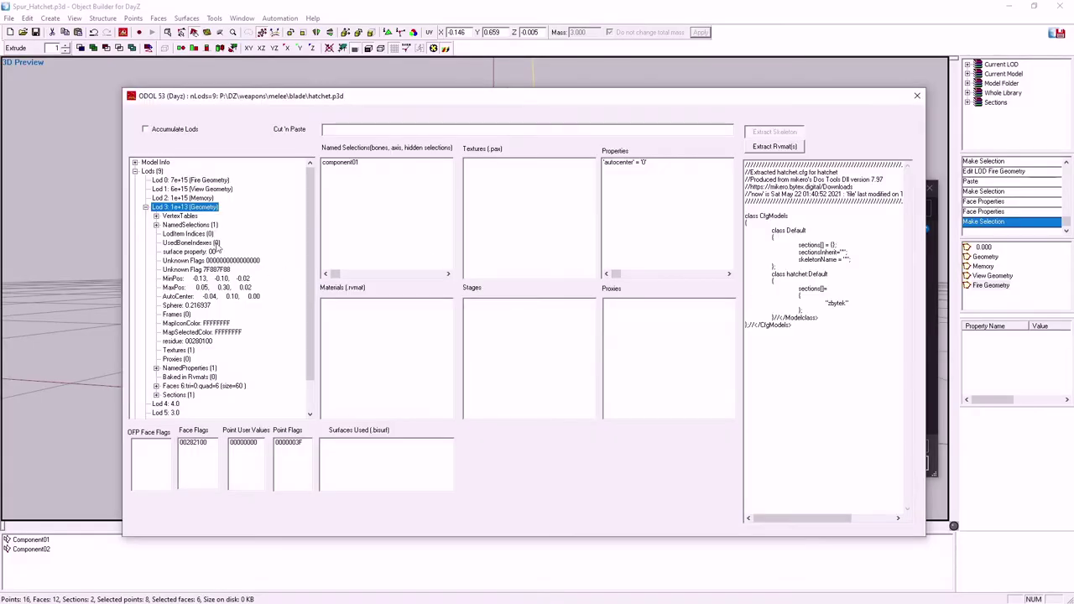
- In the ODOL viewer, examine the Fire Geometry LOD, Geometry LOD and model info of the vanilla hatchet.p3d for materials and properties
click(181, 180)
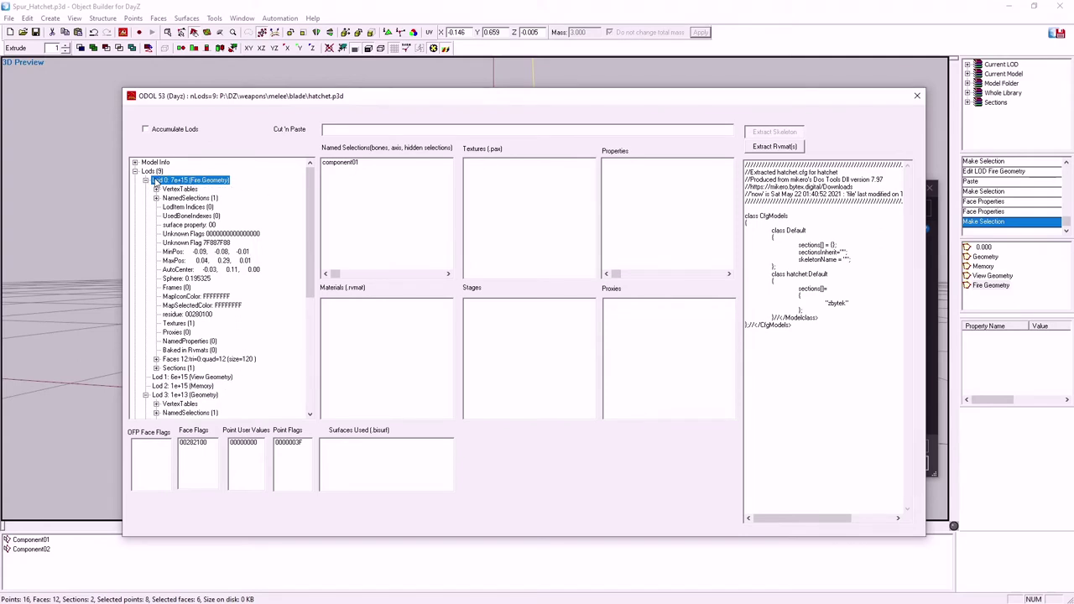
click(146, 181)
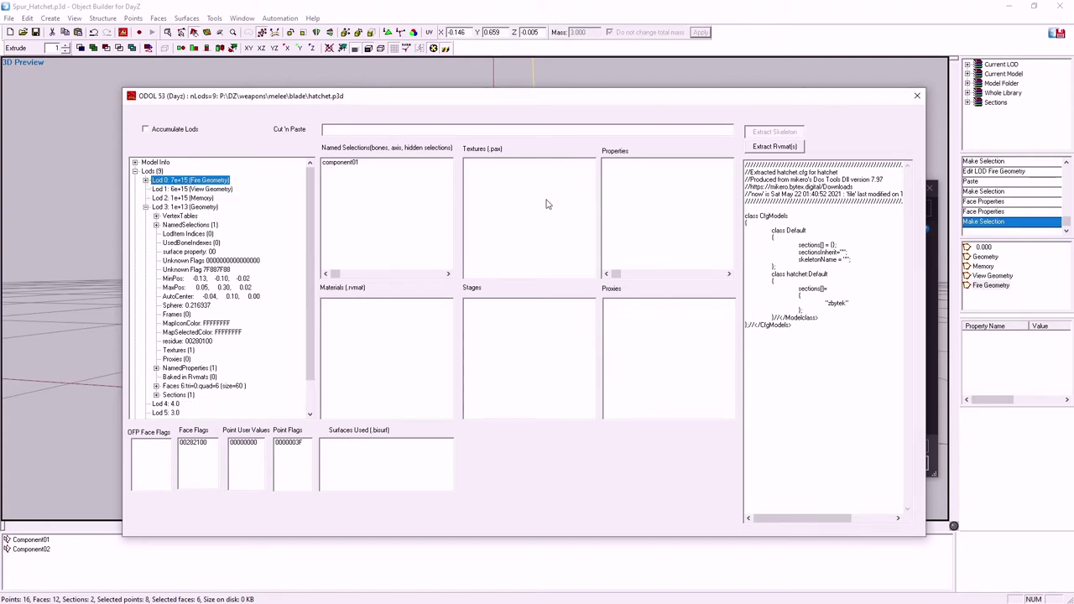
click(342, 163)
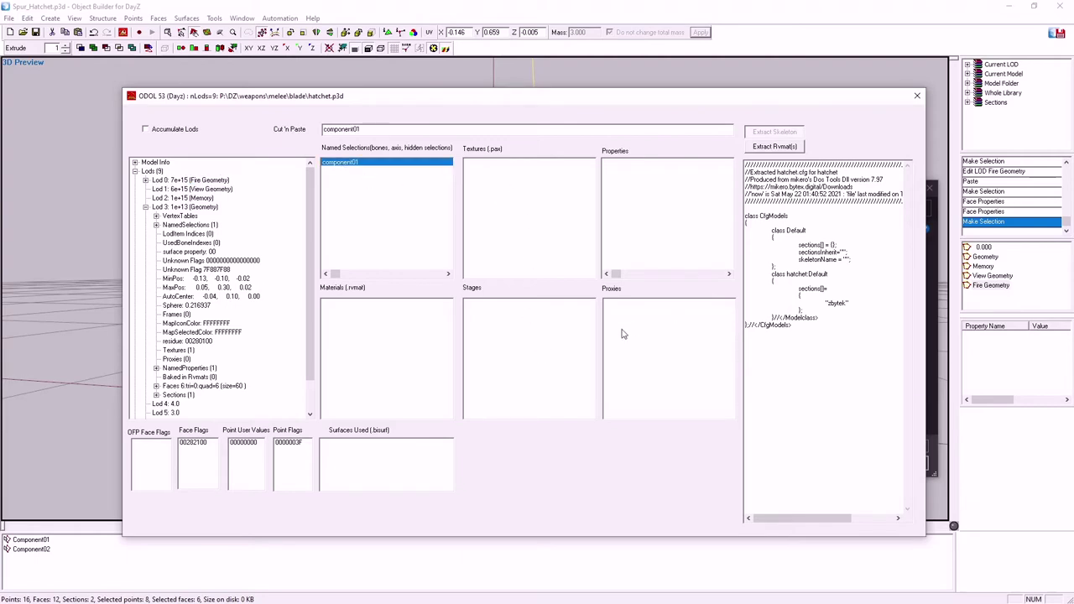
double_click(155, 163)
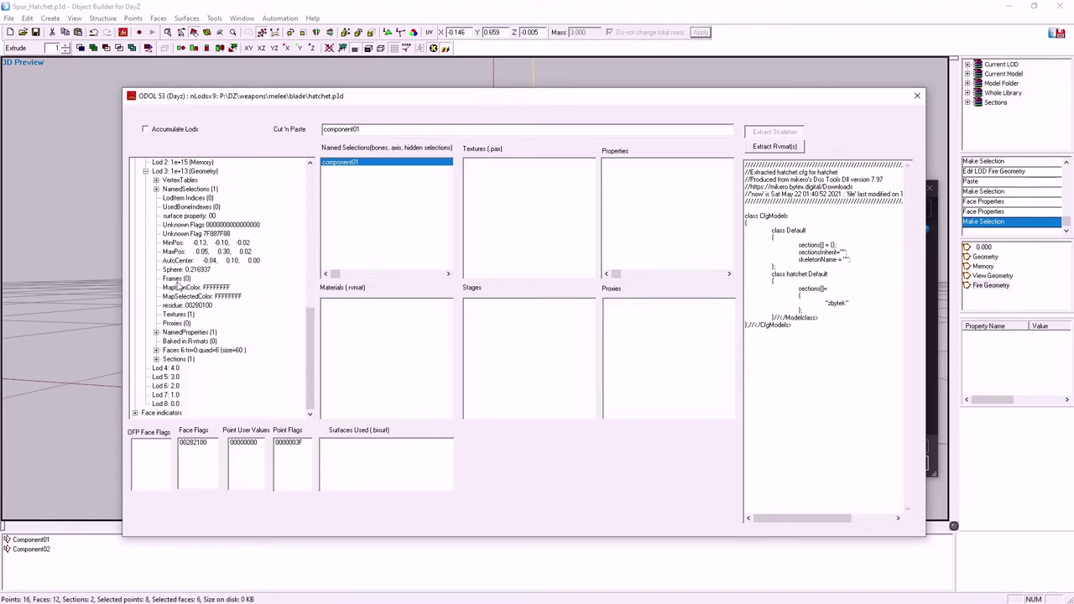
scroll(172, 248, up, 1)
click(181, 200)
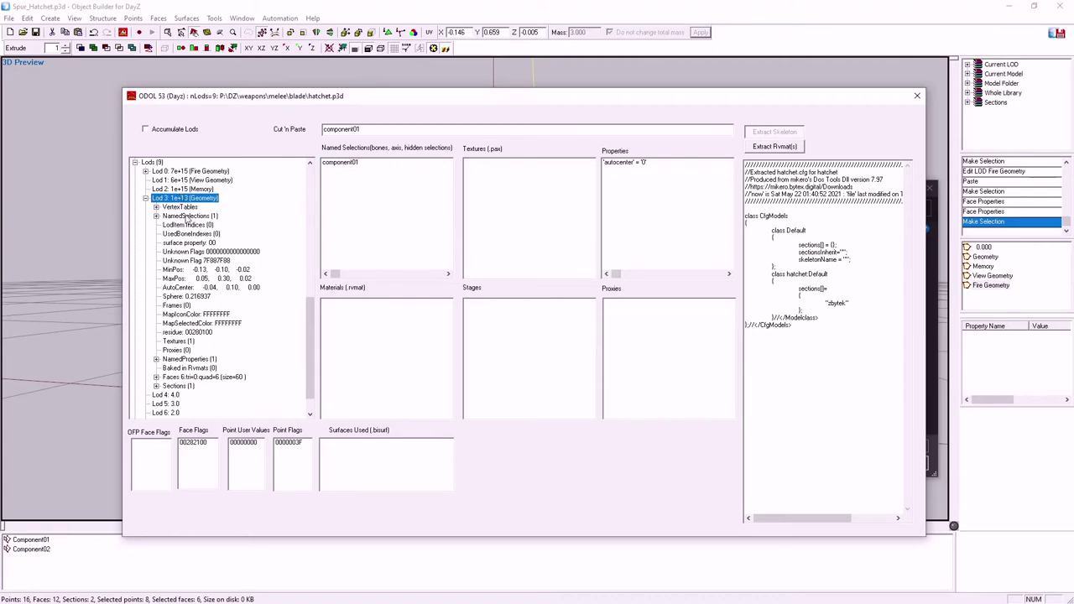
scroll(181, 344, down, 1)
click(171, 378)
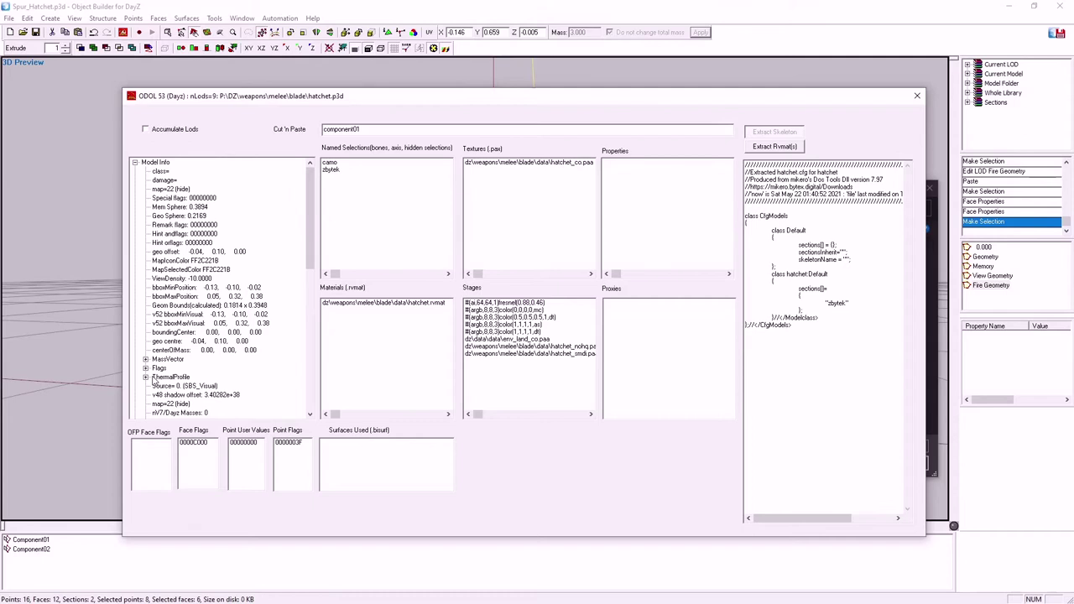
scroll(176, 336, down, 2)
scroll(195, 282, up, 2)
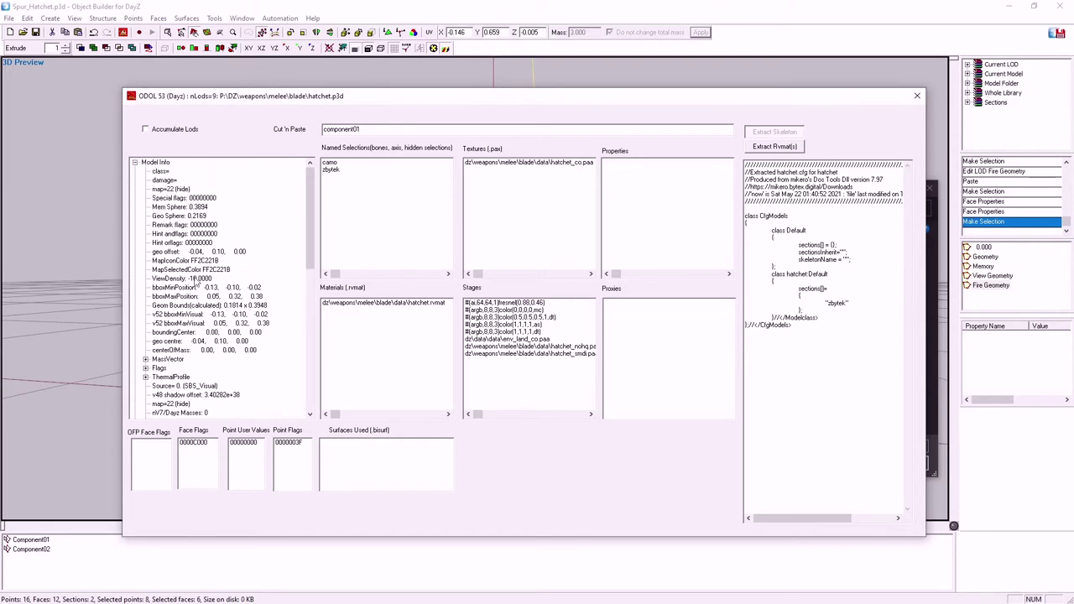
click(135, 162)
click(205, 182)
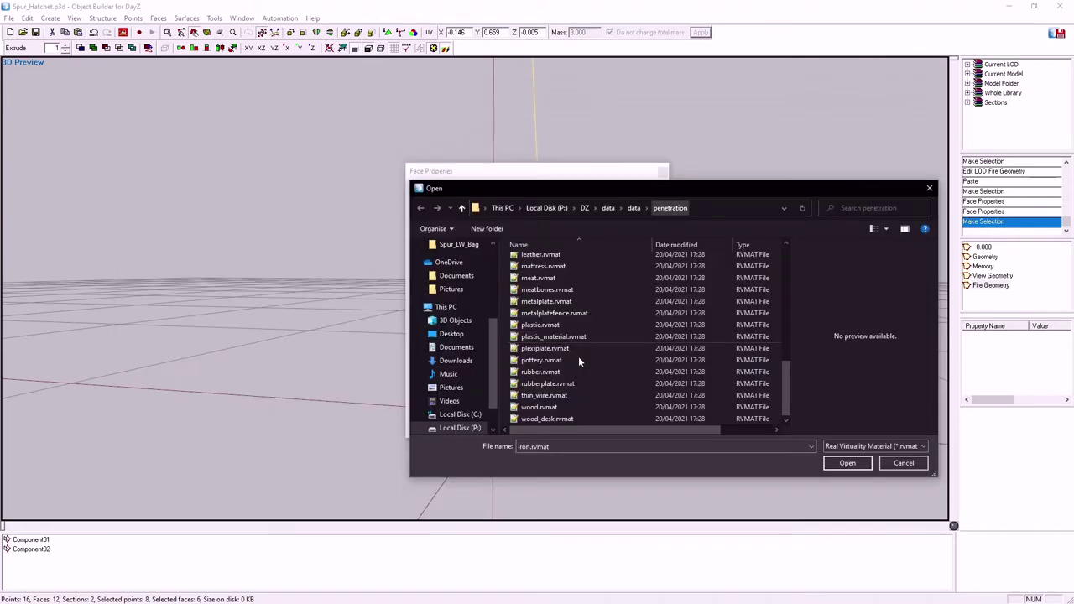
- Load iron.rvmat as the head box's material and apply it to the selected faces
click(848, 464)
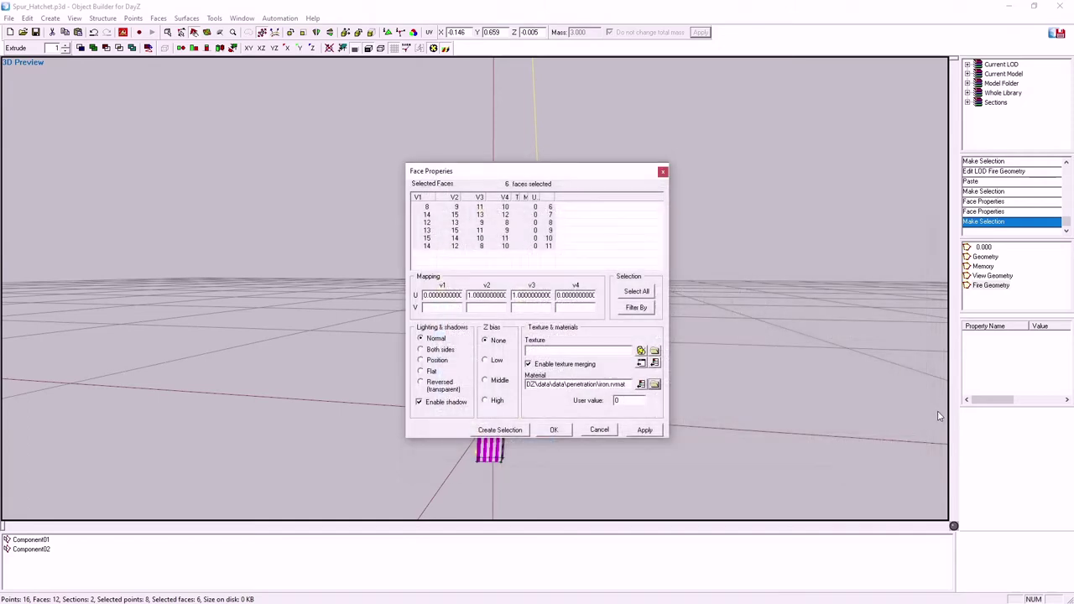
click(645, 430)
click(554, 430)
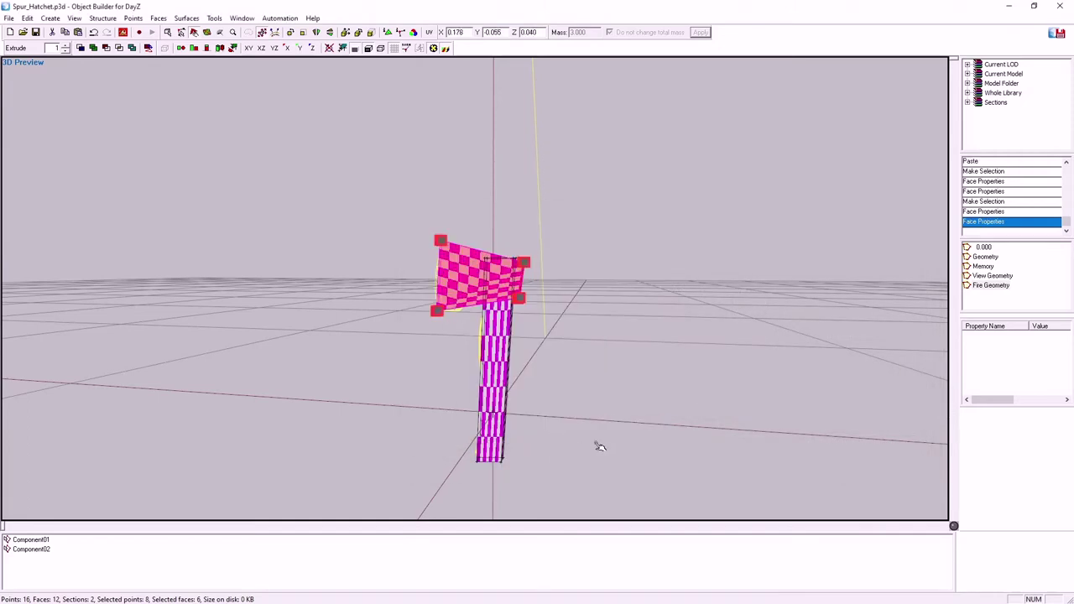
- Review the 0.000, Geometry, View Geometry and Fire Geometry LODs one after another
click(979, 256)
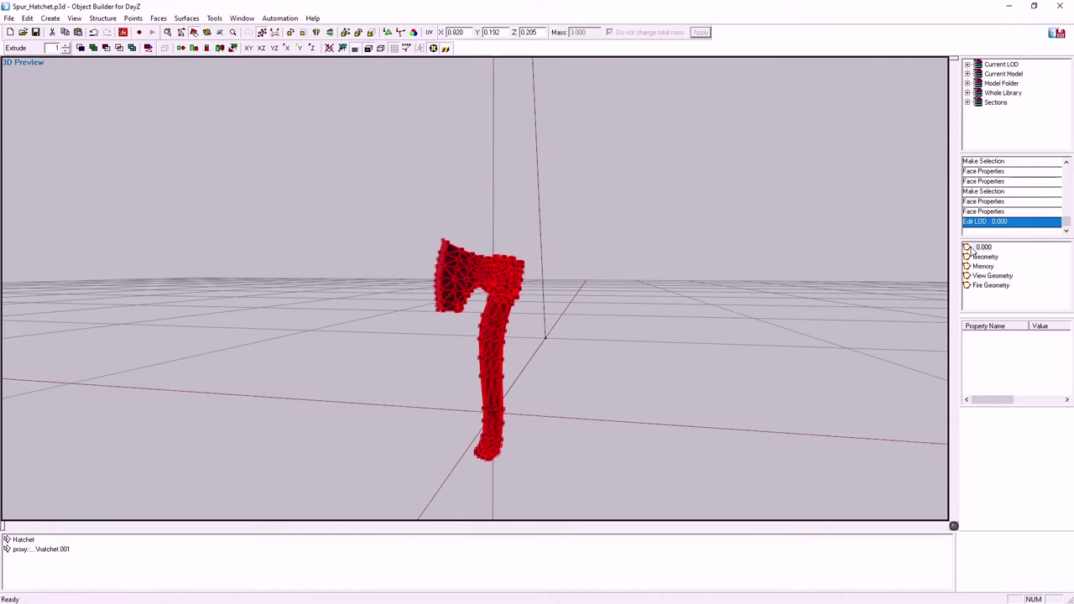
click(979, 246)
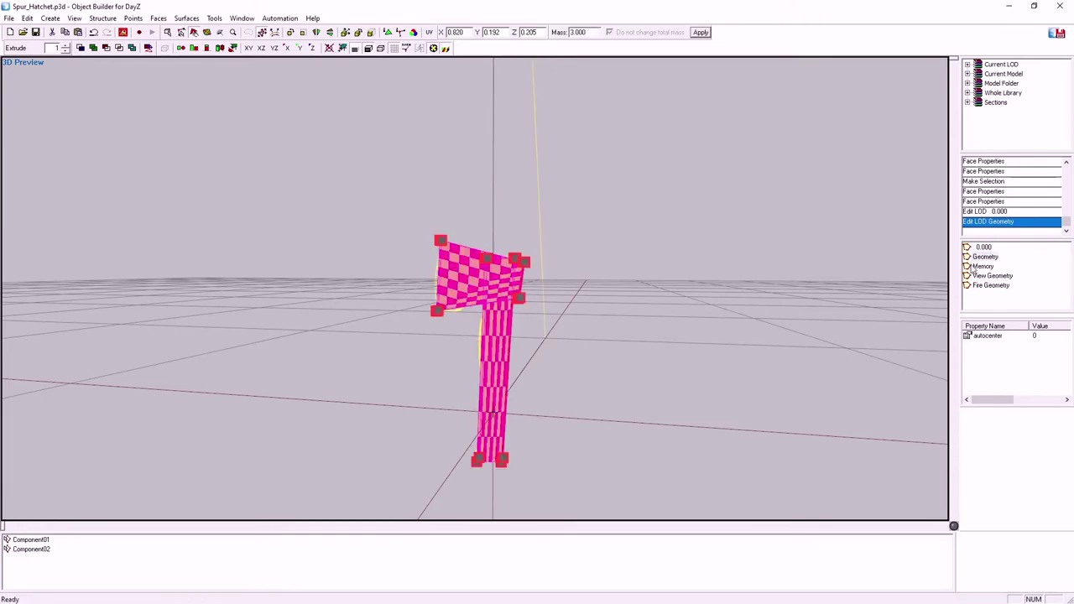
click(978, 277)
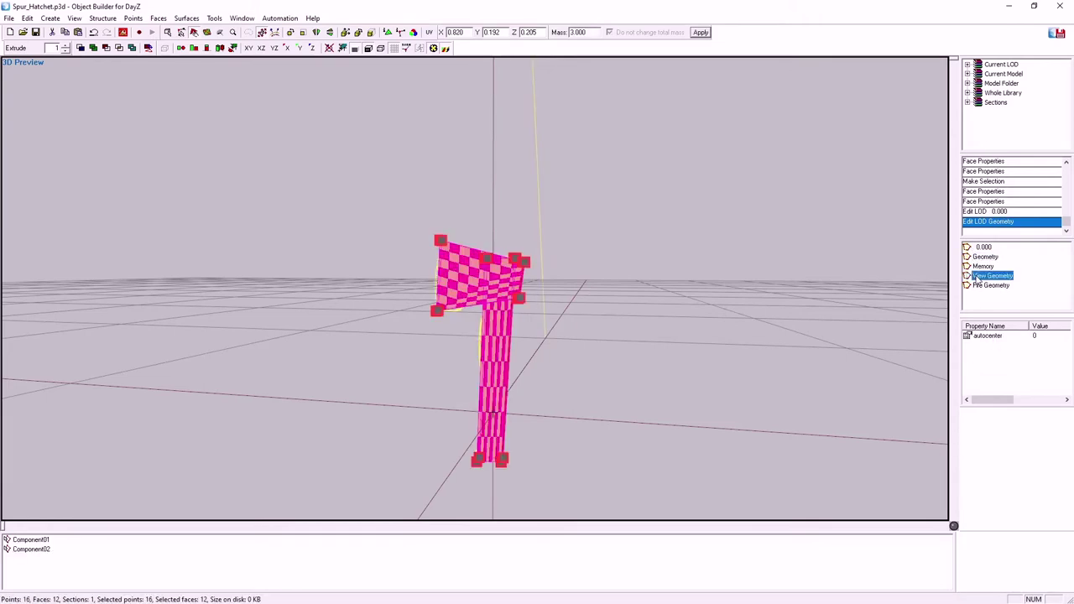
click(981, 256)
click(980, 277)
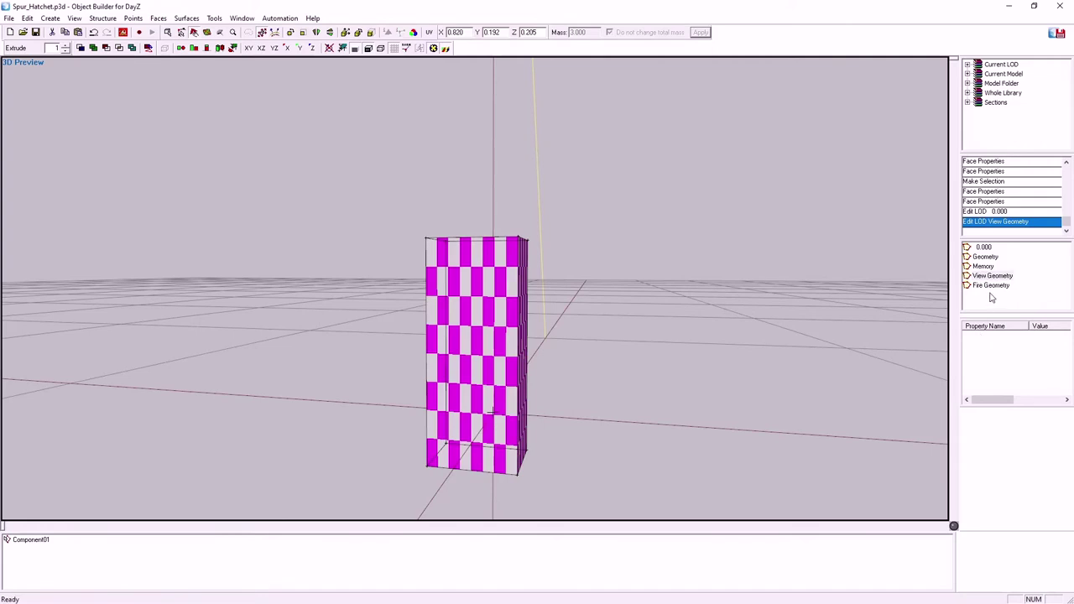
click(988, 286)
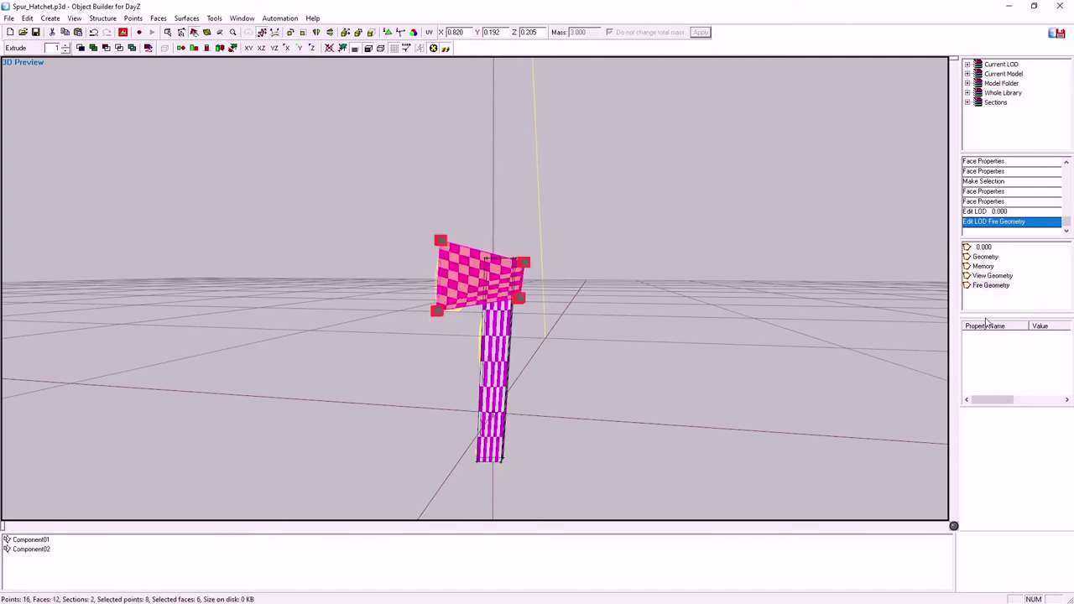
- Open the Memory LOD, switch to the ODOL viewer and examine the named selections in the vanilla hatchet.p3d's Memory LOD
click(982, 266)
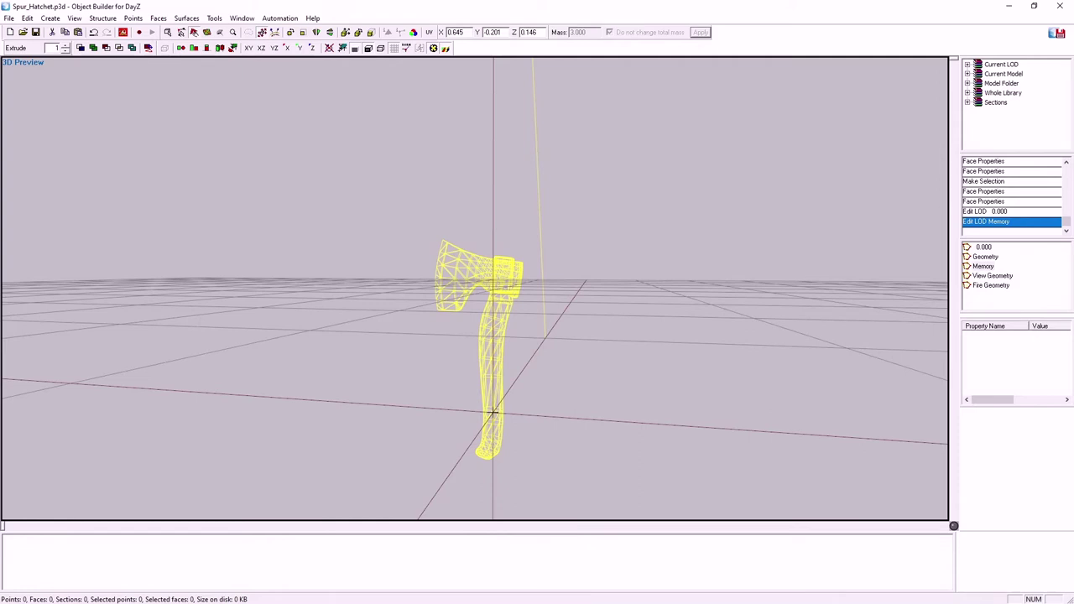
key(alt+Tab)
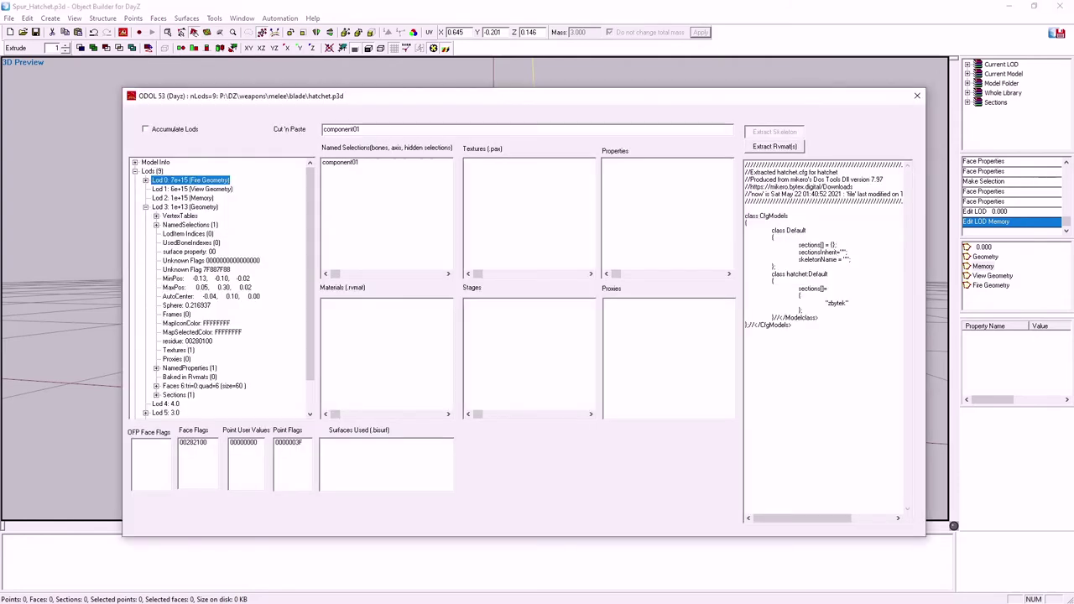
click(135, 171)
click(135, 171)
scroll(214, 335, down, 1)
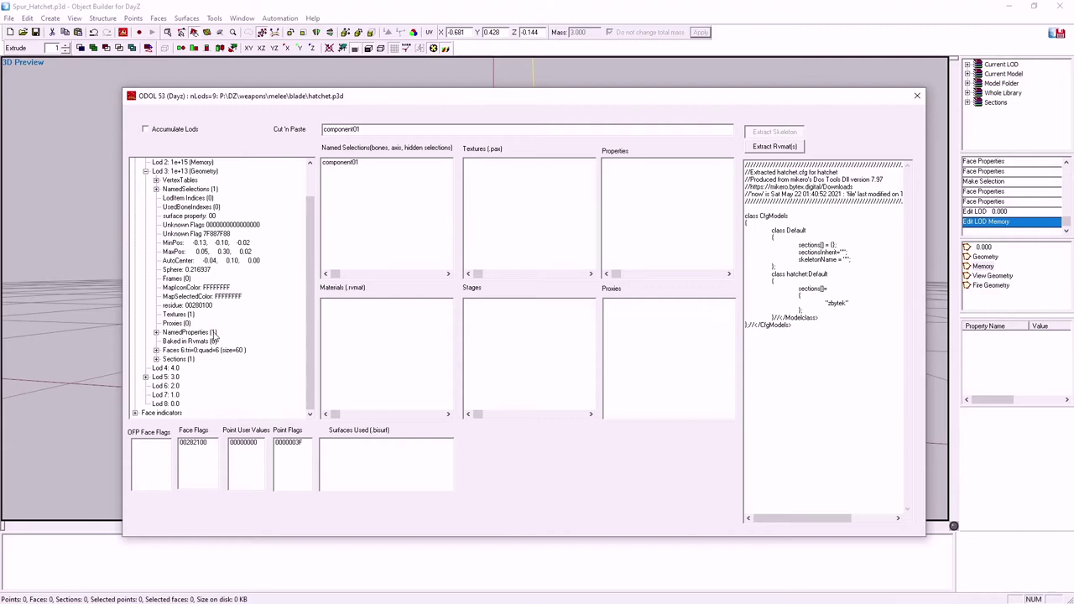
scroll(155, 401, up, 1)
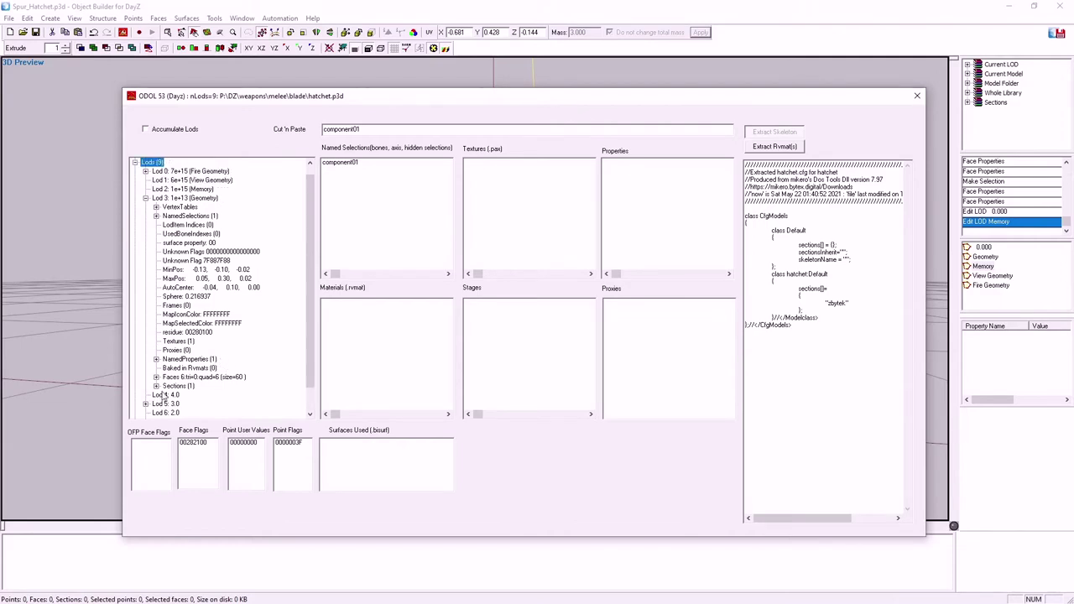
click(192, 190)
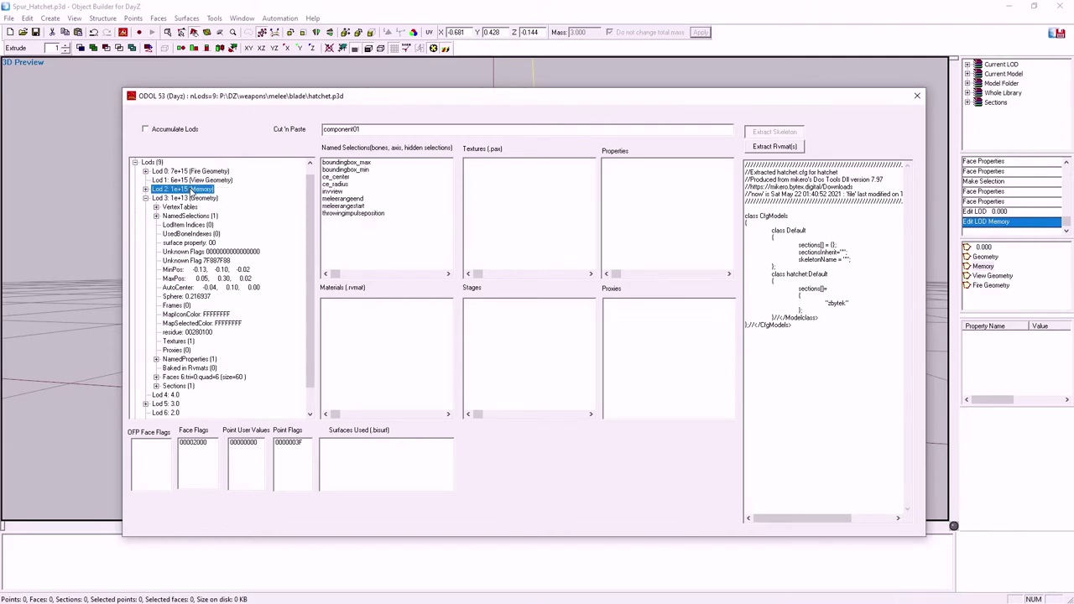
click(340, 215)
click(337, 191)
click(335, 184)
click(335, 177)
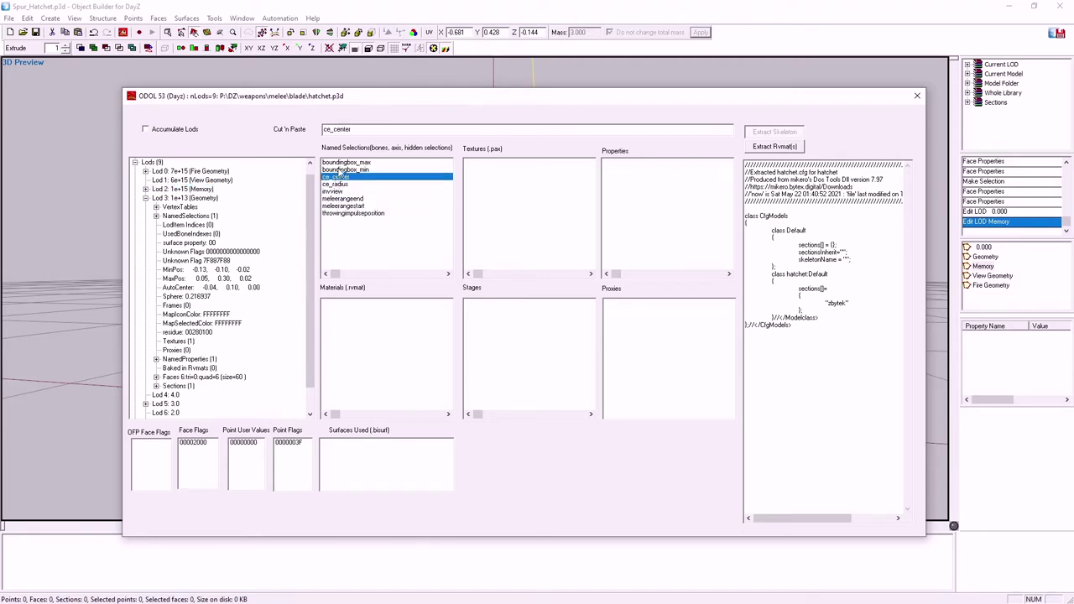
click(340, 169)
click(339, 162)
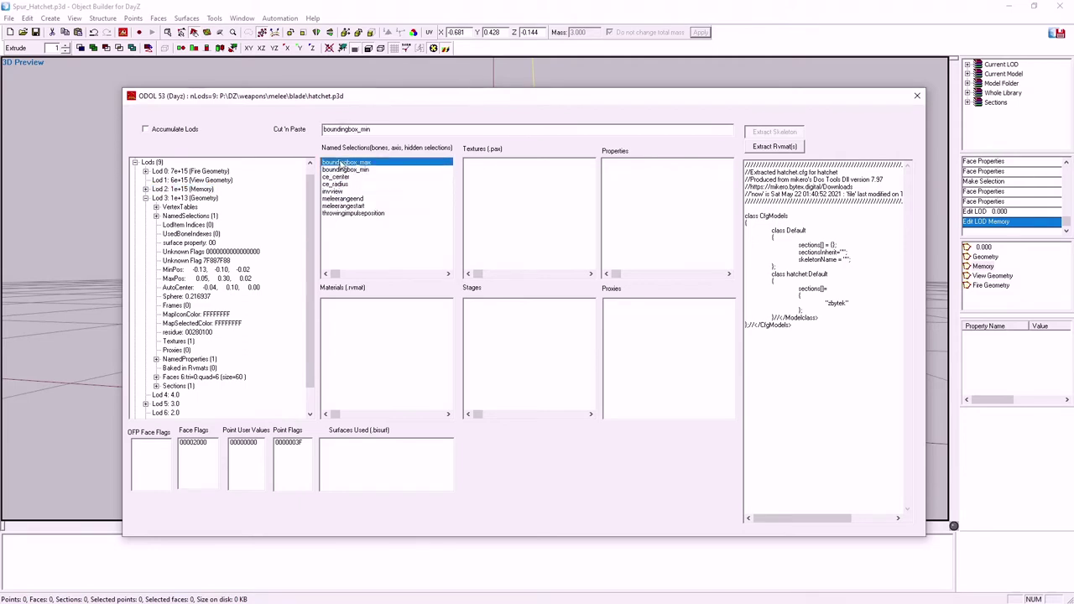
click(333, 199)
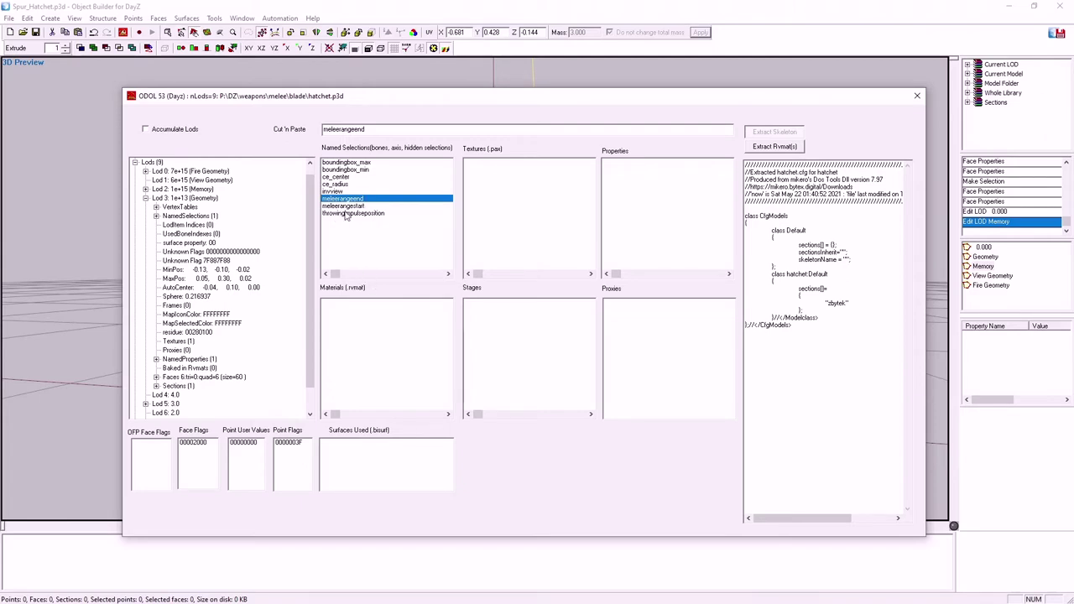
click(339, 206)
click(342, 193)
click(340, 206)
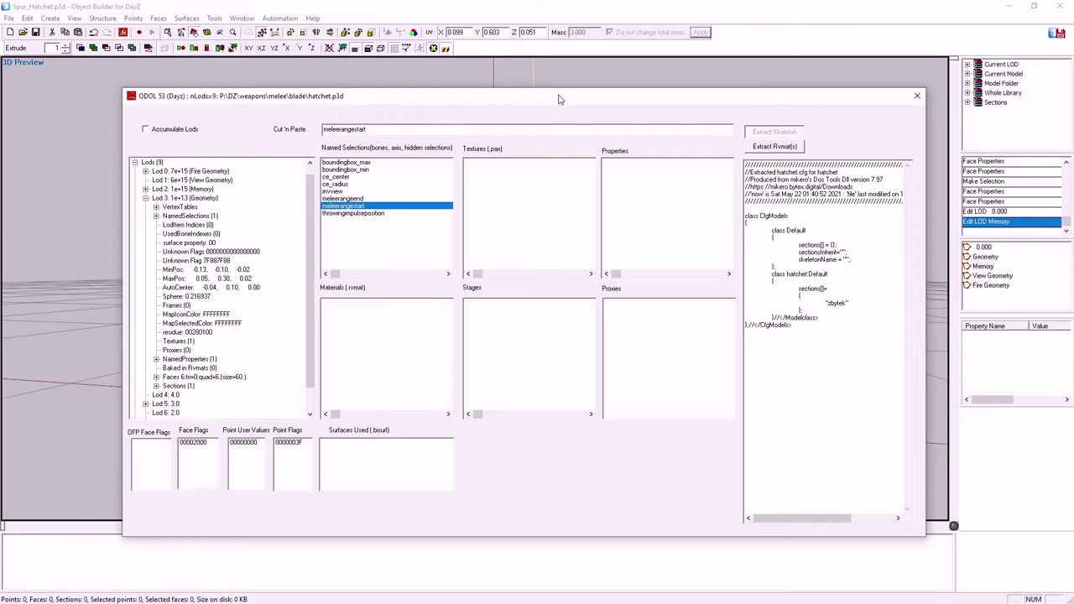
- Back in Object Builder, insert a point beside the hatchet in Top view at about X -0.05, Z 0.03 and save it as named selection boundingbox_max
drag(588, 99, 0, 59)
click(356, 565)
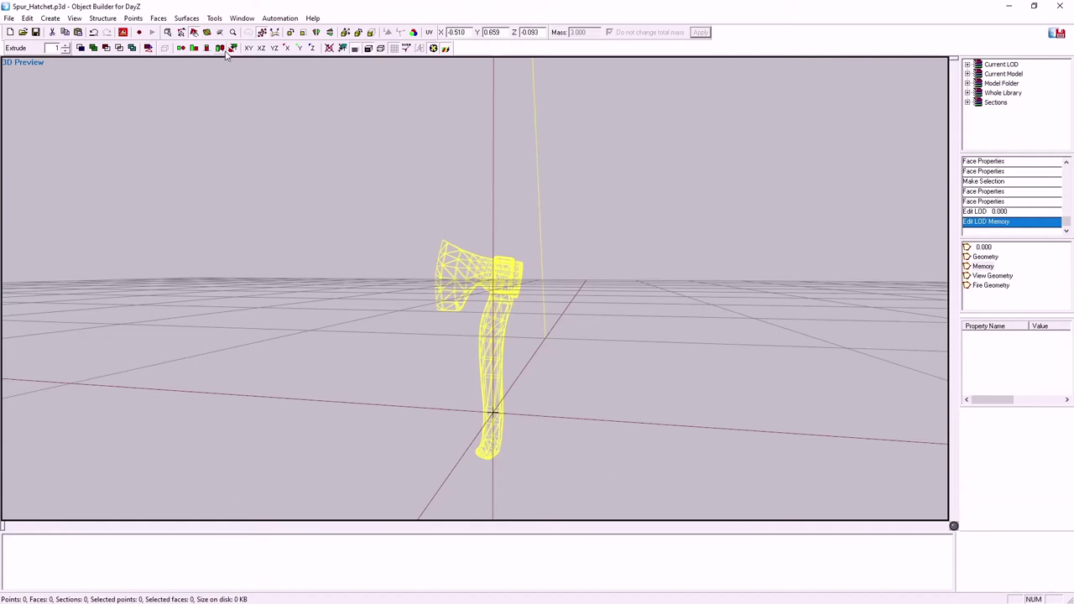
click(180, 48)
scroll(477, 332, up, 4)
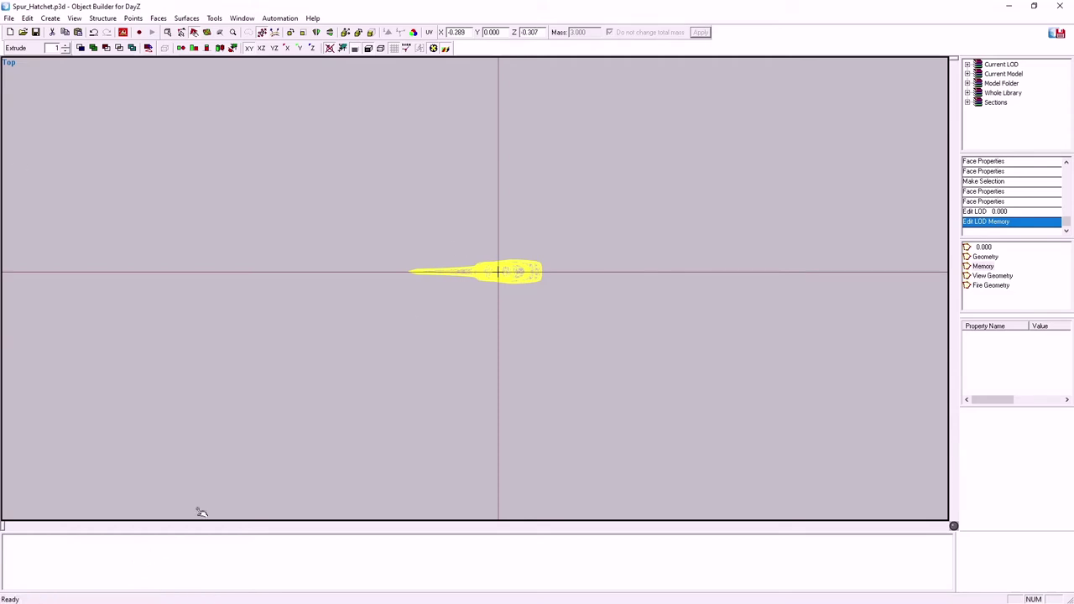
click(457, 251)
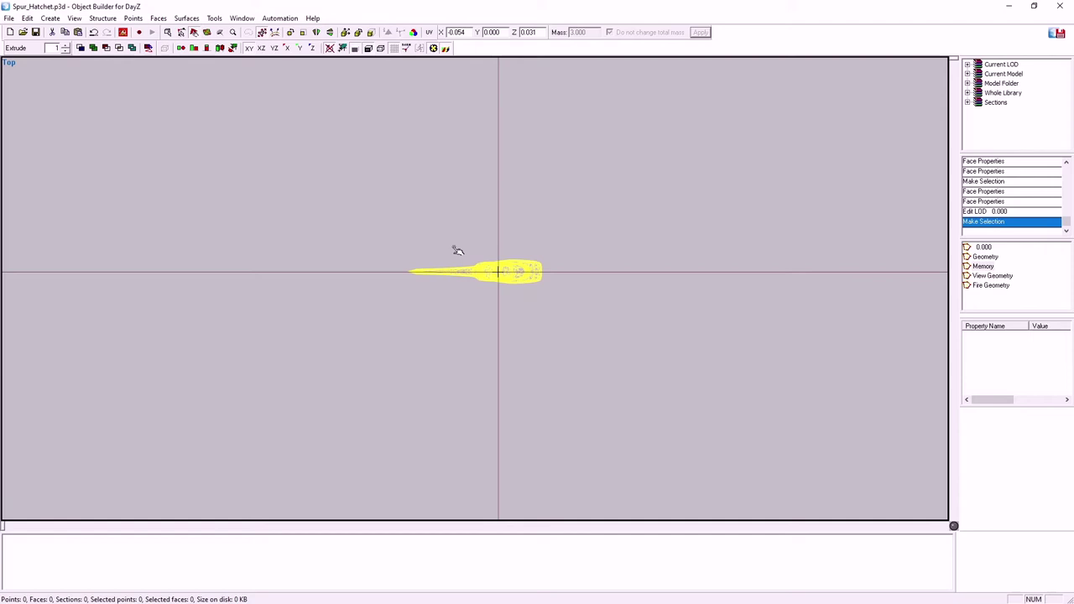
key(Insert)
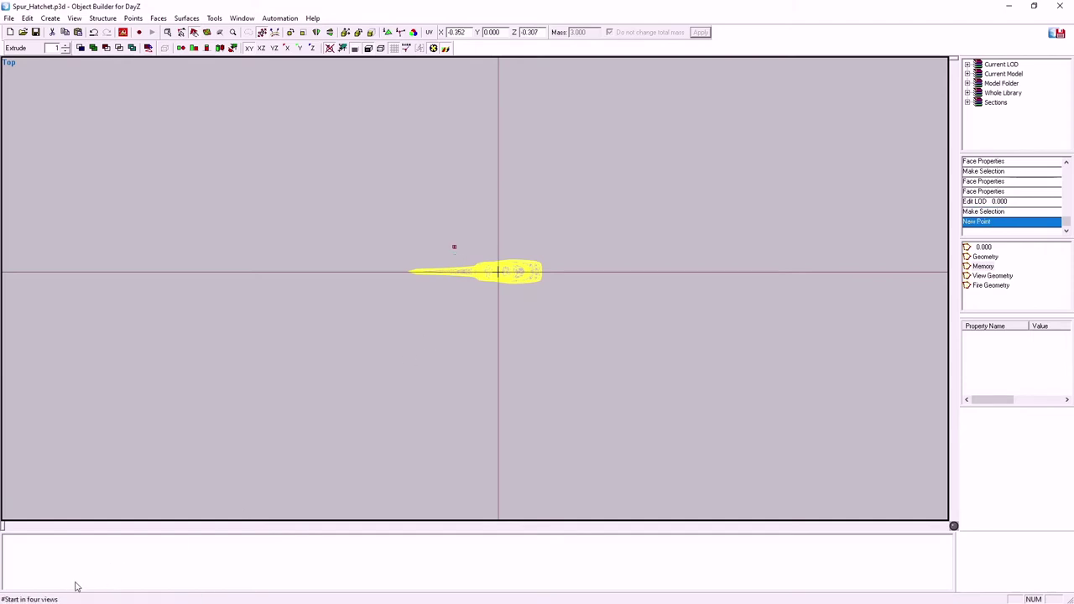
right_click(122, 561)
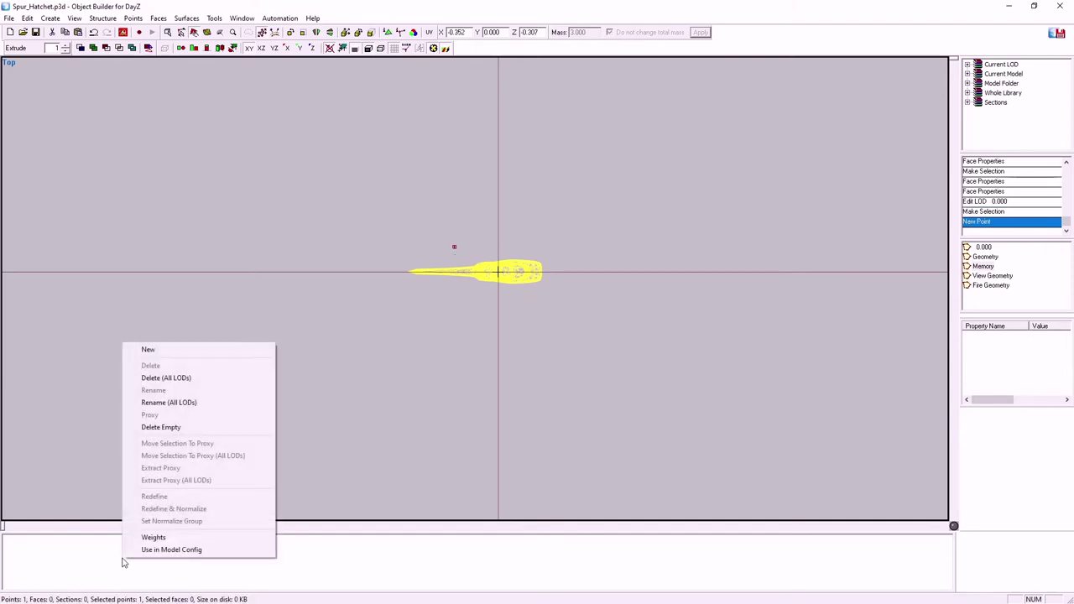
click(151, 350)
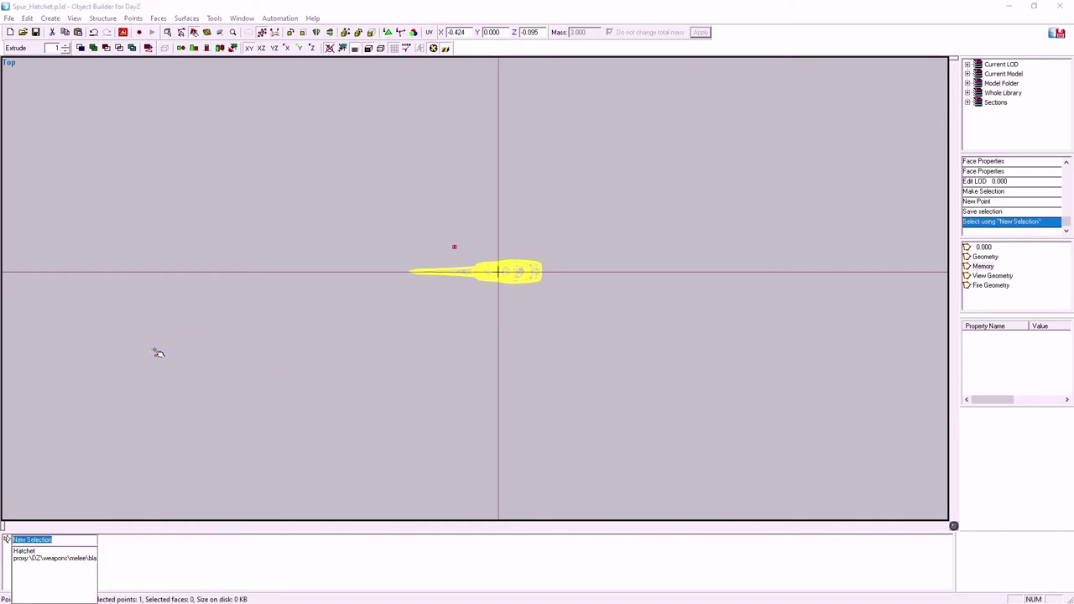
text(boundingbox_max)
key(Return)
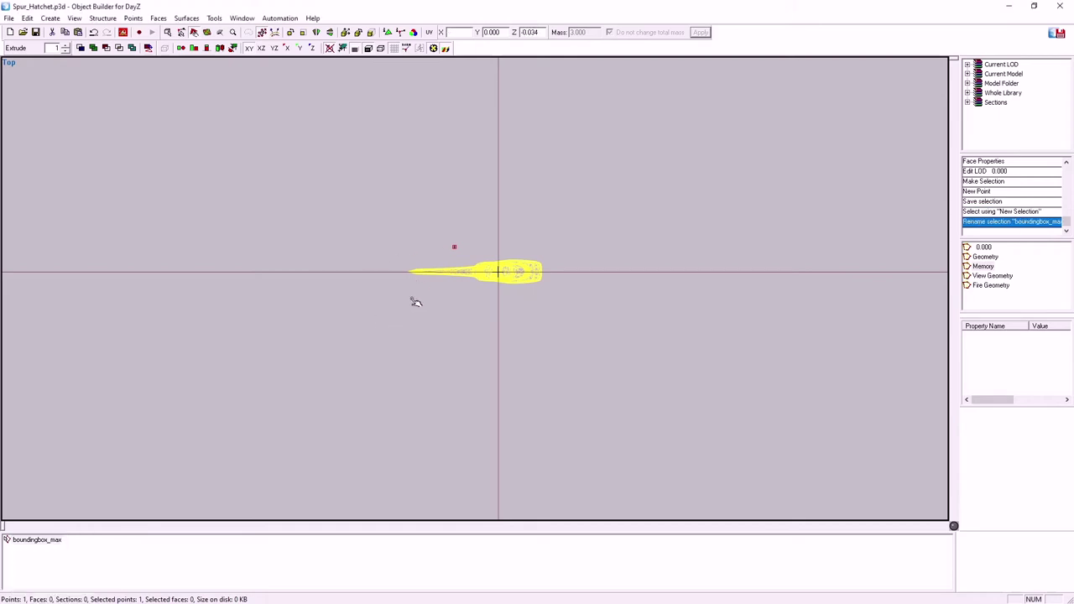
- Move the boundingbox_max point to the positive X and Z corner of the hatchet's blunt end and deselect it
mouse_move(448, 272)
mouse_down()
mouse_move(403, 282)
mouse_move(536, 276)
mouse_up()
right_click(44, 568)
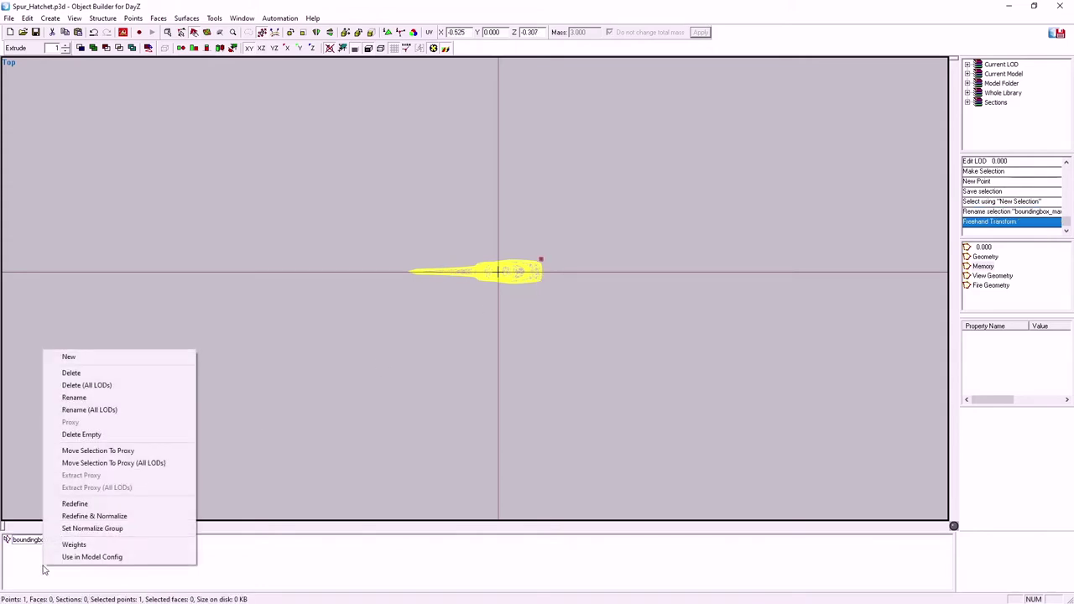
click(451, 343)
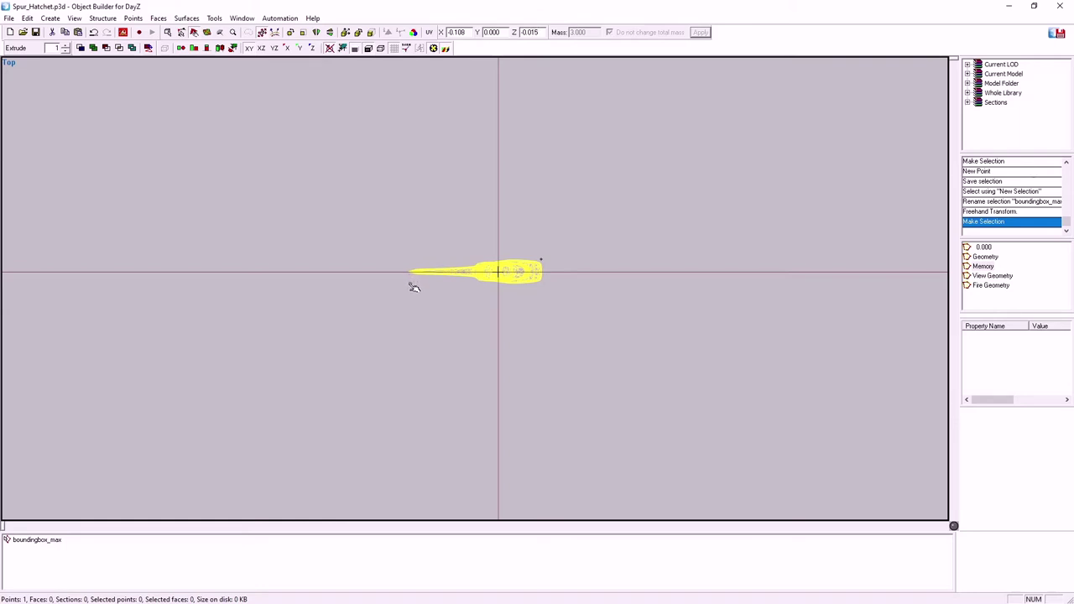
- Insert a point diagonally opposite, near the blade tip at about X -0.11, Z -0.02, and save it as named selection boundingbox_min
key(Insert)
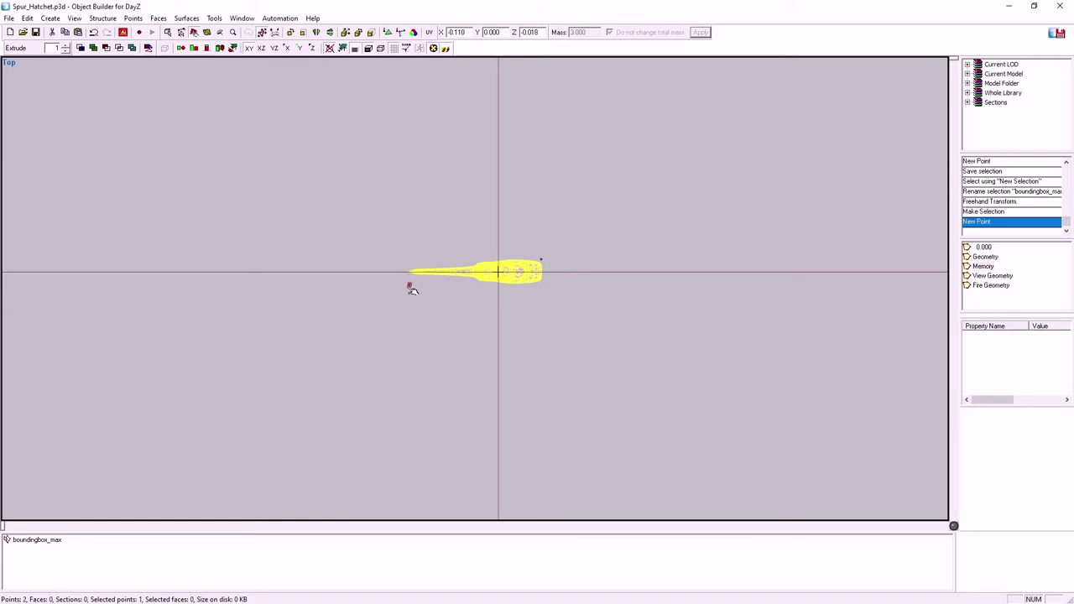
right_click(58, 567)
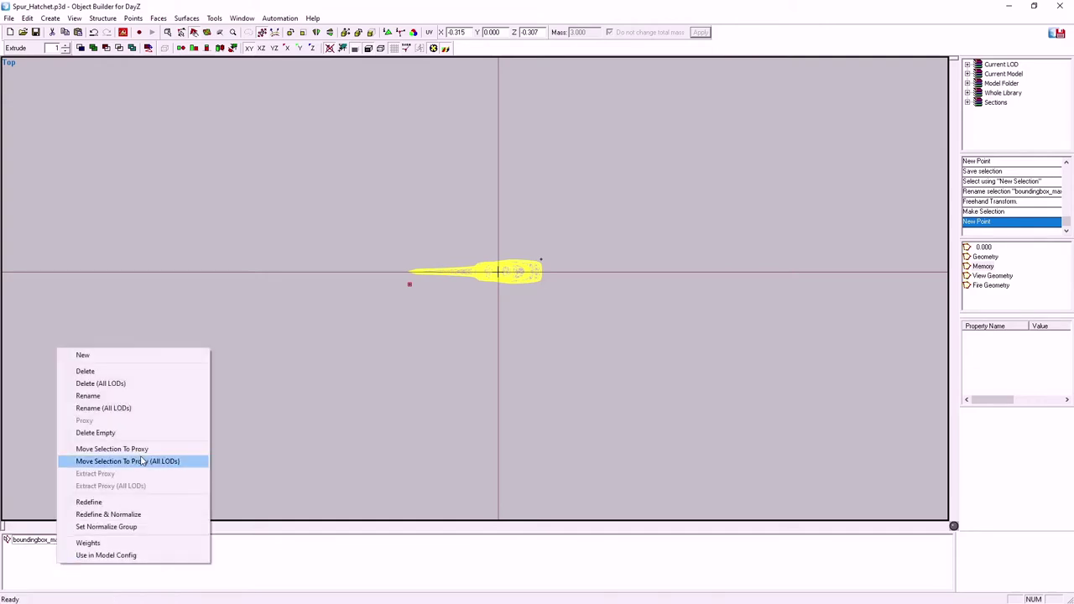
click(115, 356)
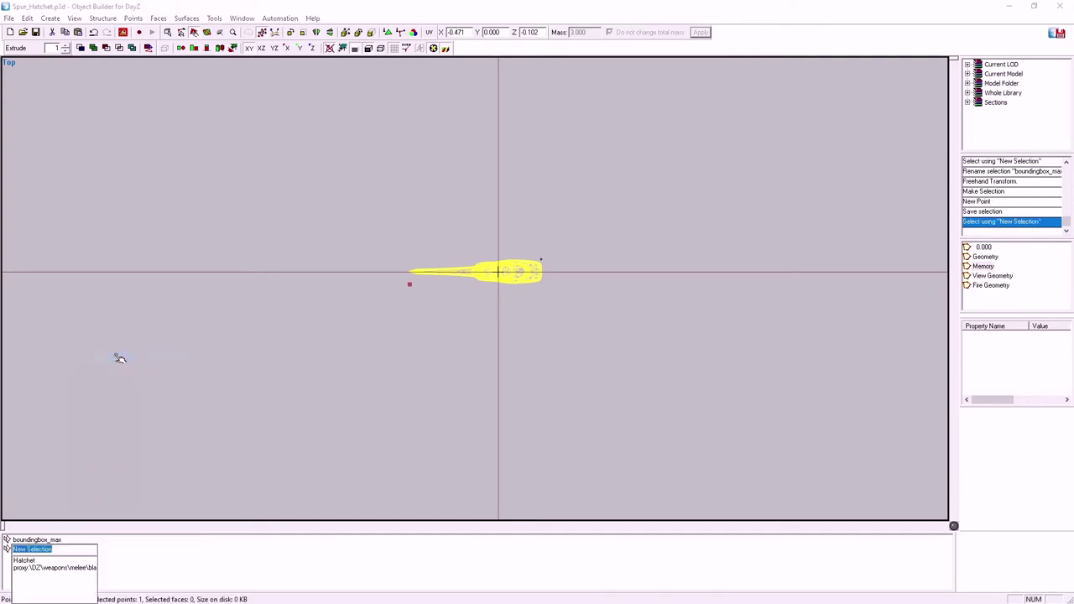
text(boundingbox_min)
key(Return)
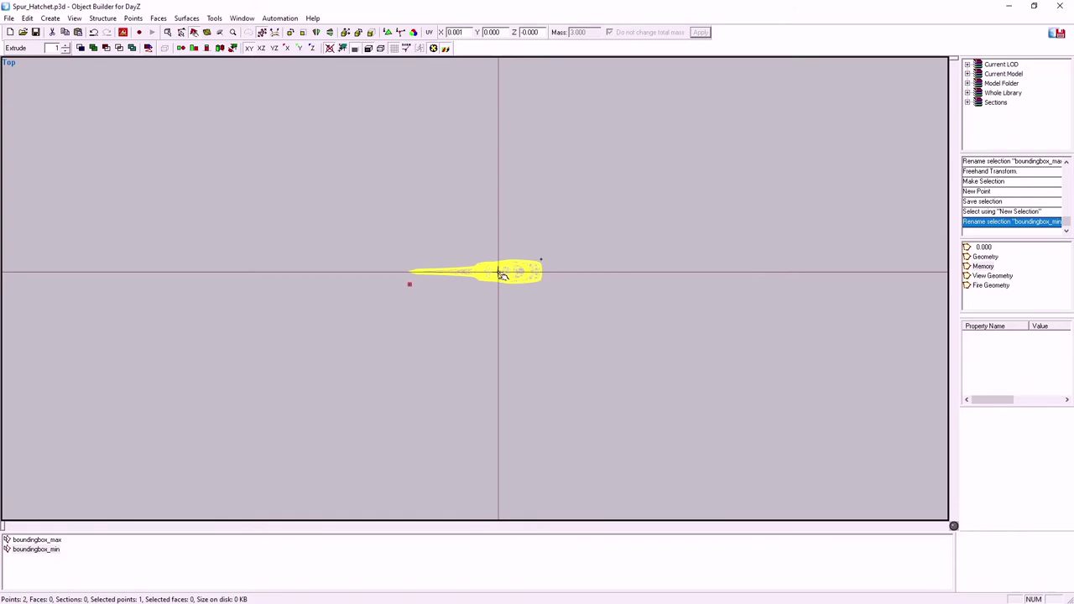
- Insert a point at the origin and create a named selection called ce_center from the selected points
key(Insert)
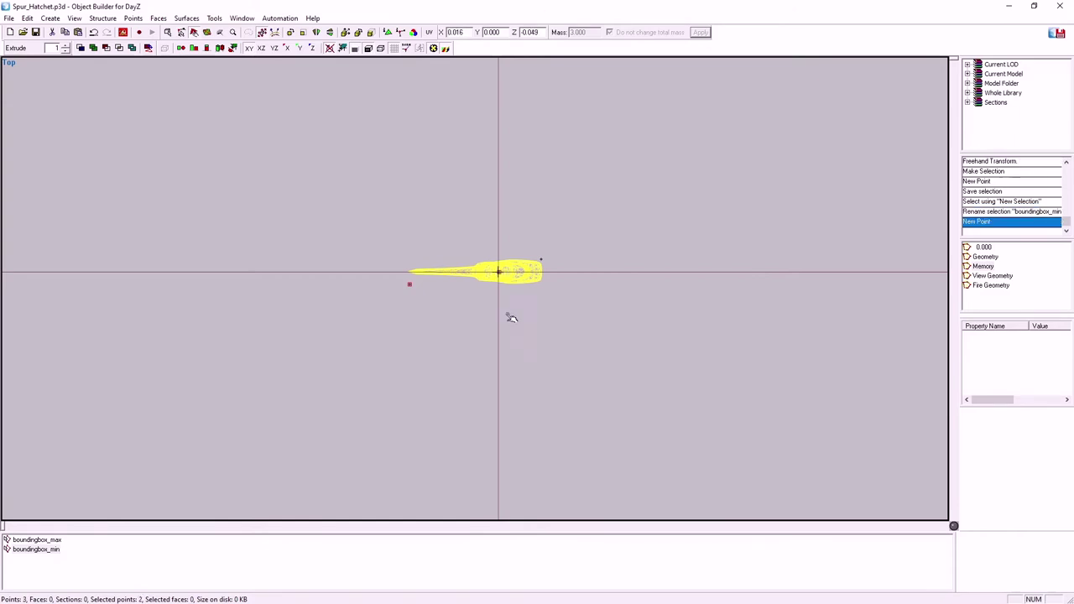
right_click(141, 575)
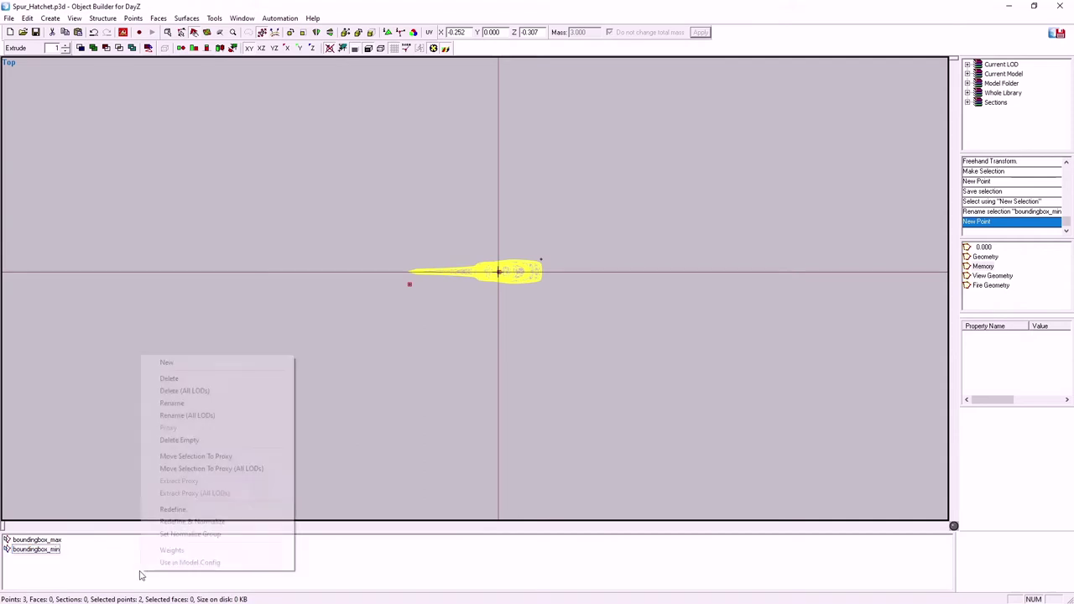
click(180, 364)
text(ce_ce)
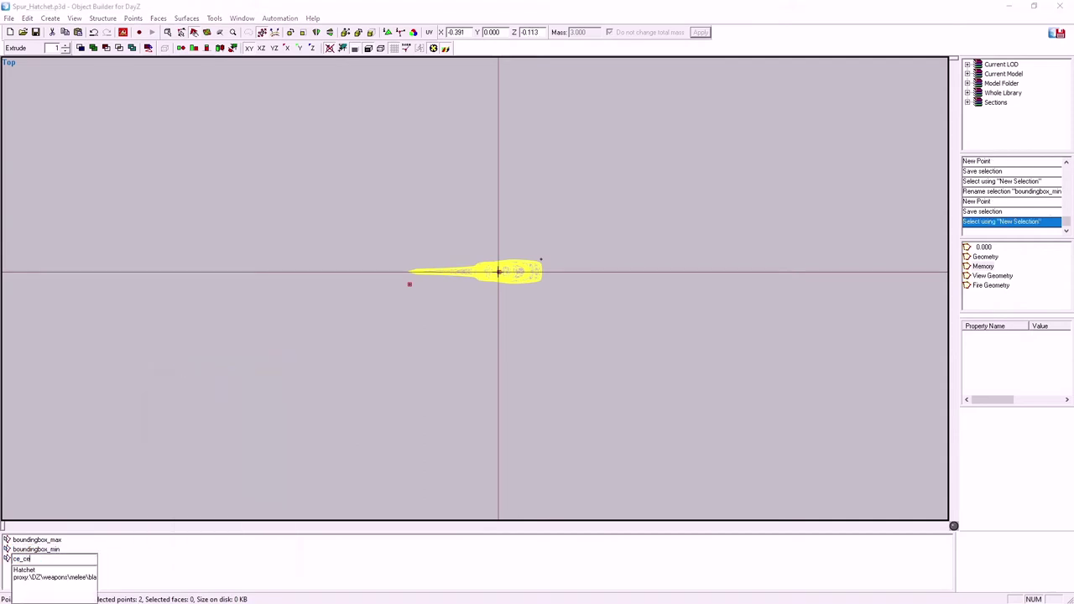
text(nter)
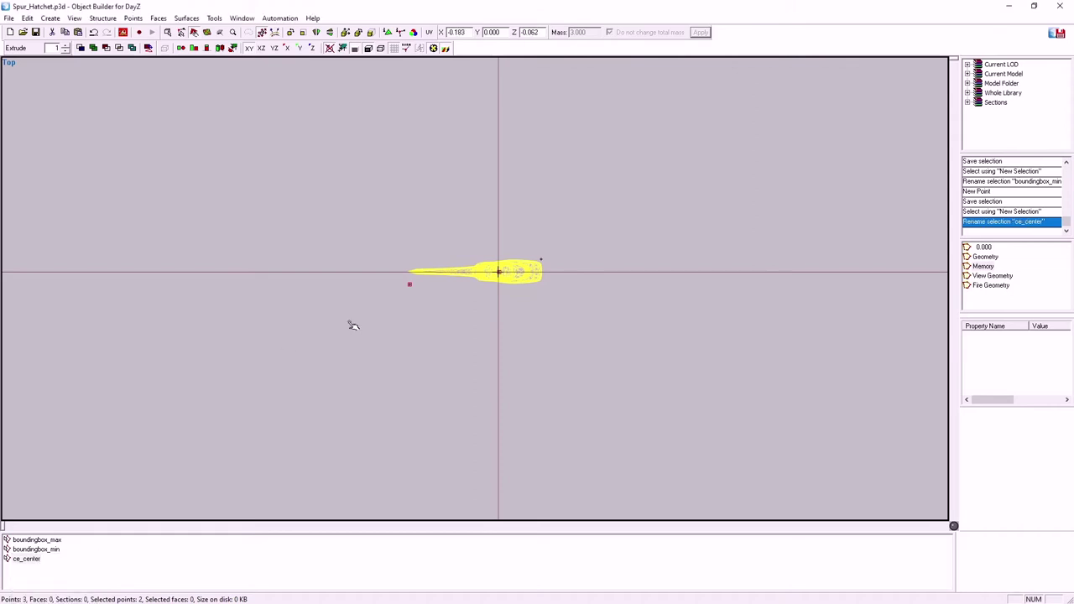
key(Return)
- Check the points held by boundingbox_min and ce_center, and redefine ce_center with only the origin point
click(34, 551)
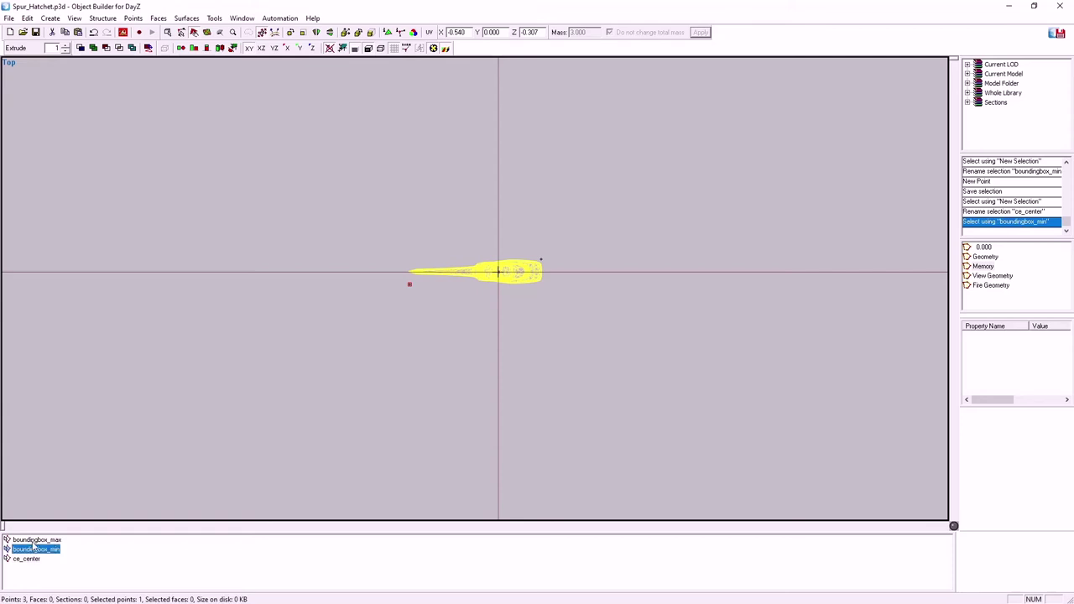
click(33, 549)
click(28, 558)
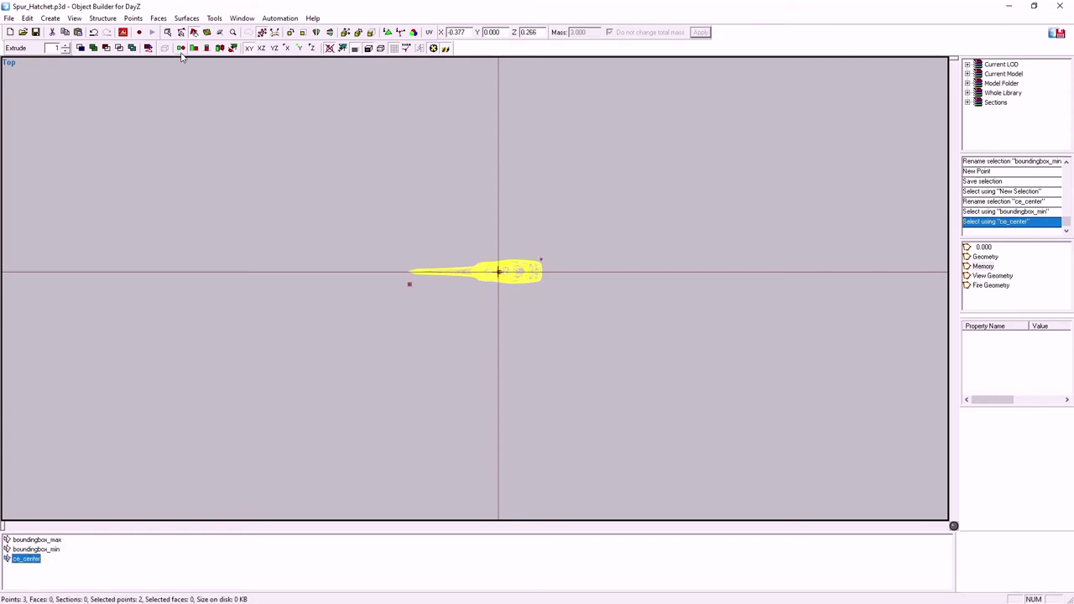
click(495, 269)
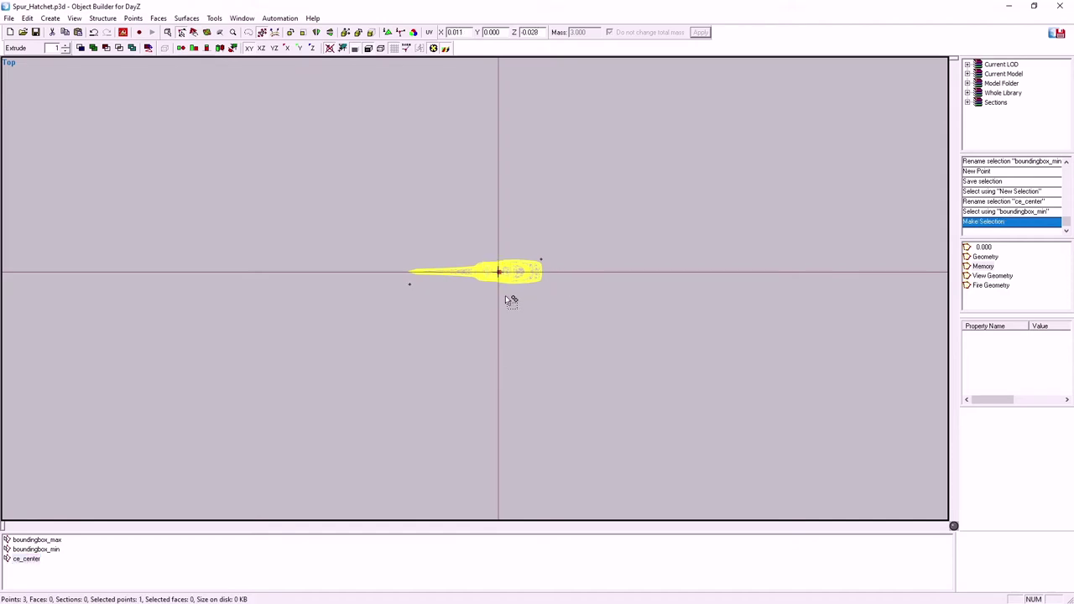
right_click(25, 559)
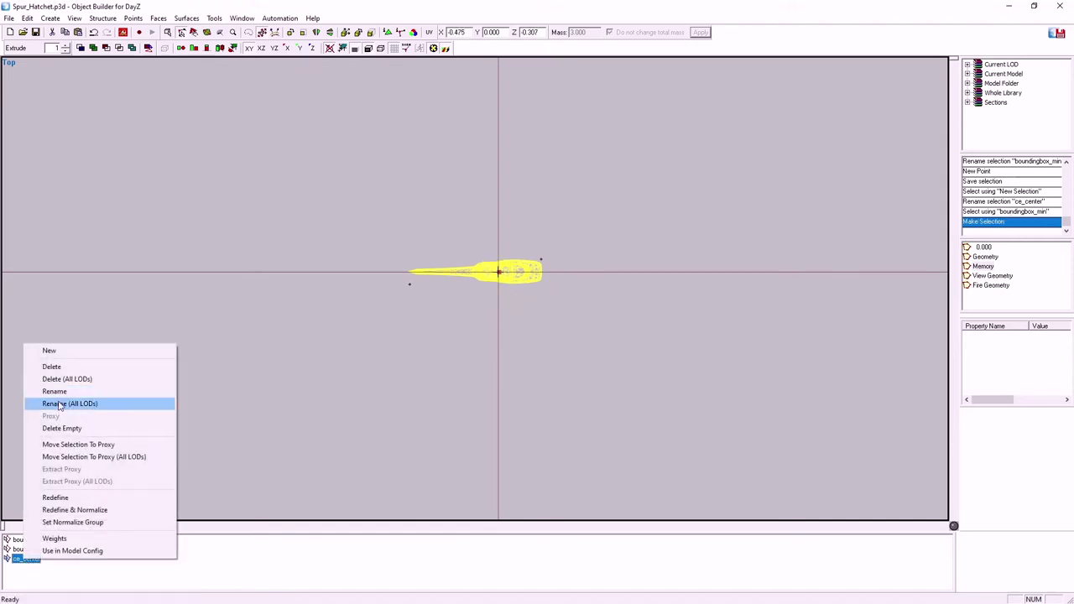
click(54, 497)
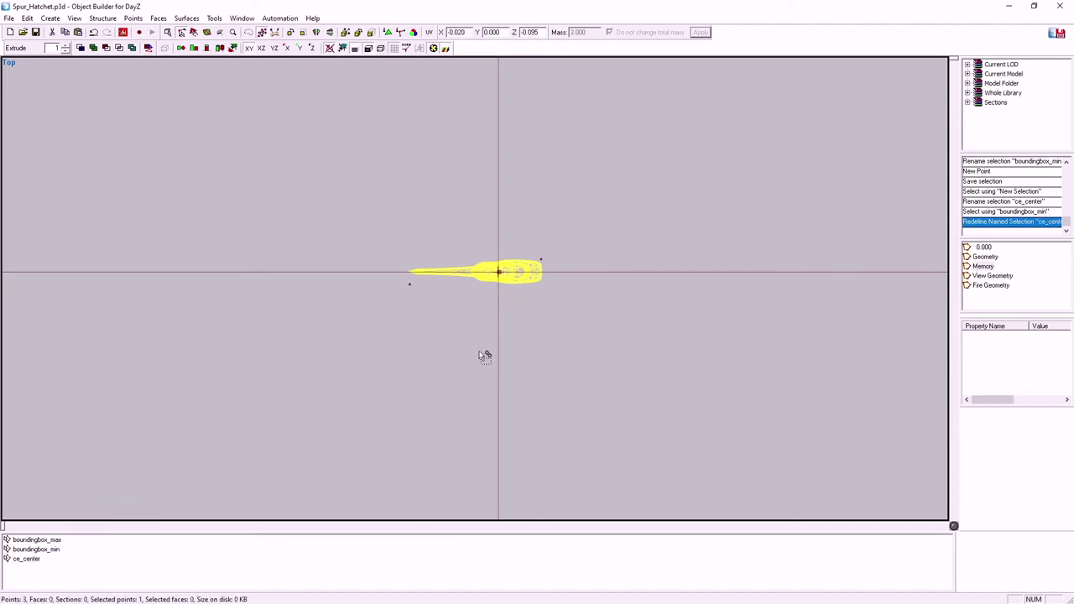
- Insert a point at the blade tip at about X -0.11, Z 0.01 and save it as named selection ce_radius
click(403, 365)
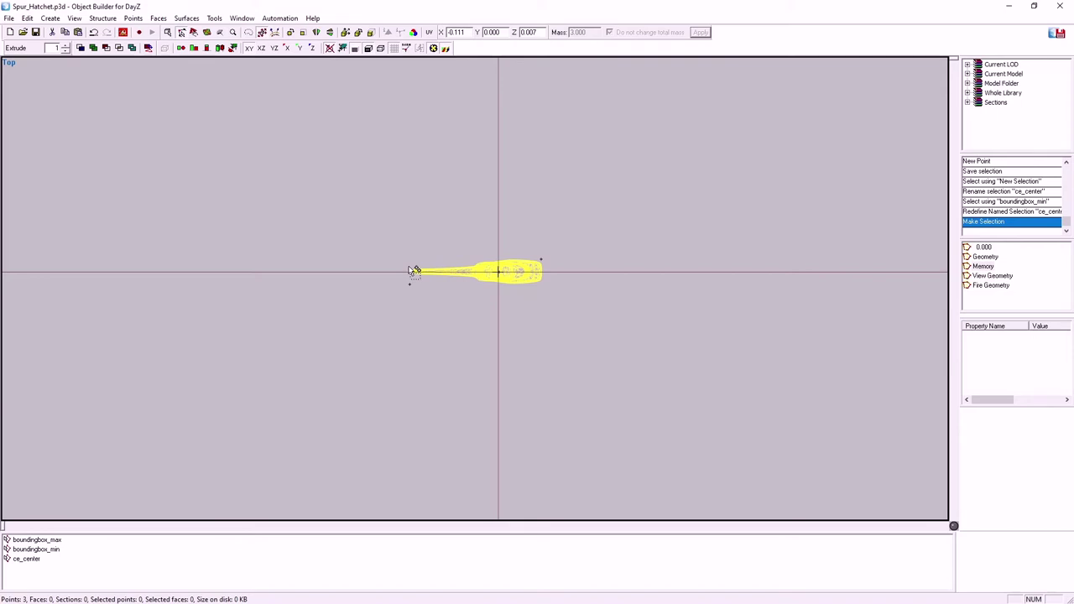
key(Insert)
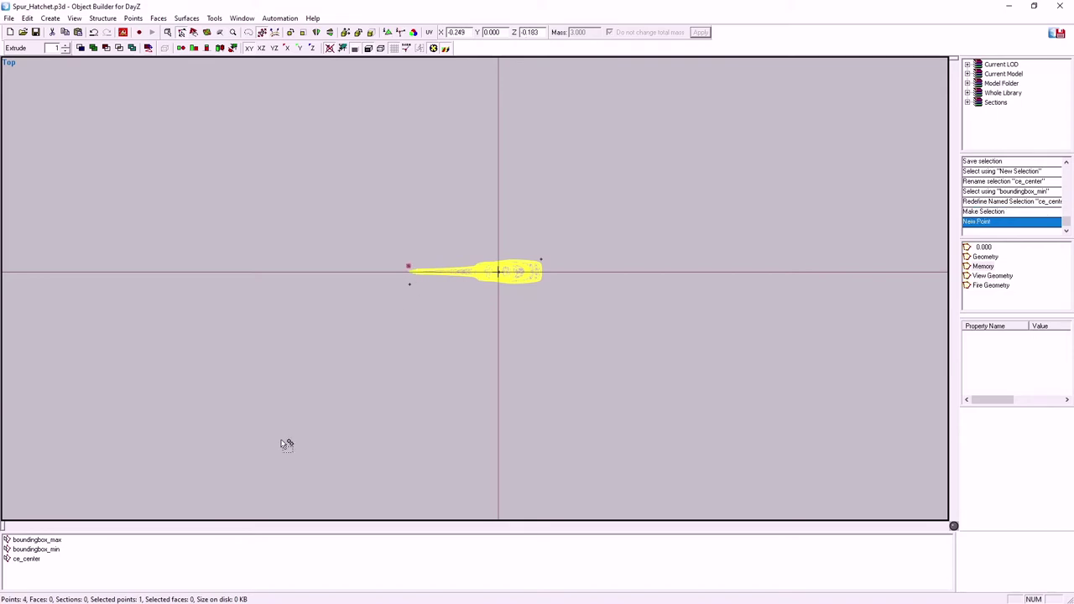
right_click(71, 568)
click(104, 360)
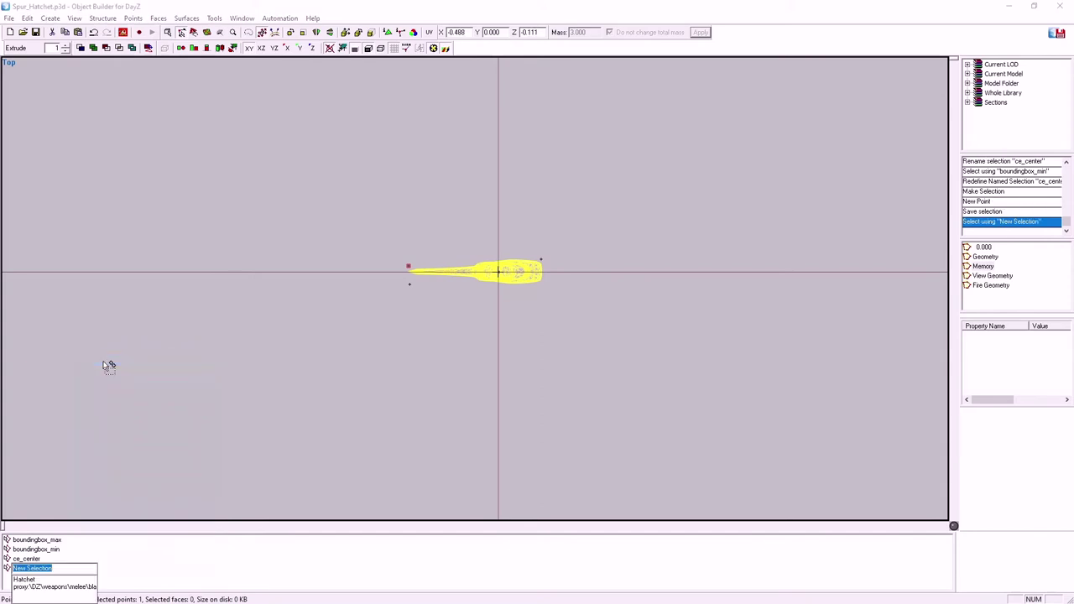
text(ce_radius)
key(Return)
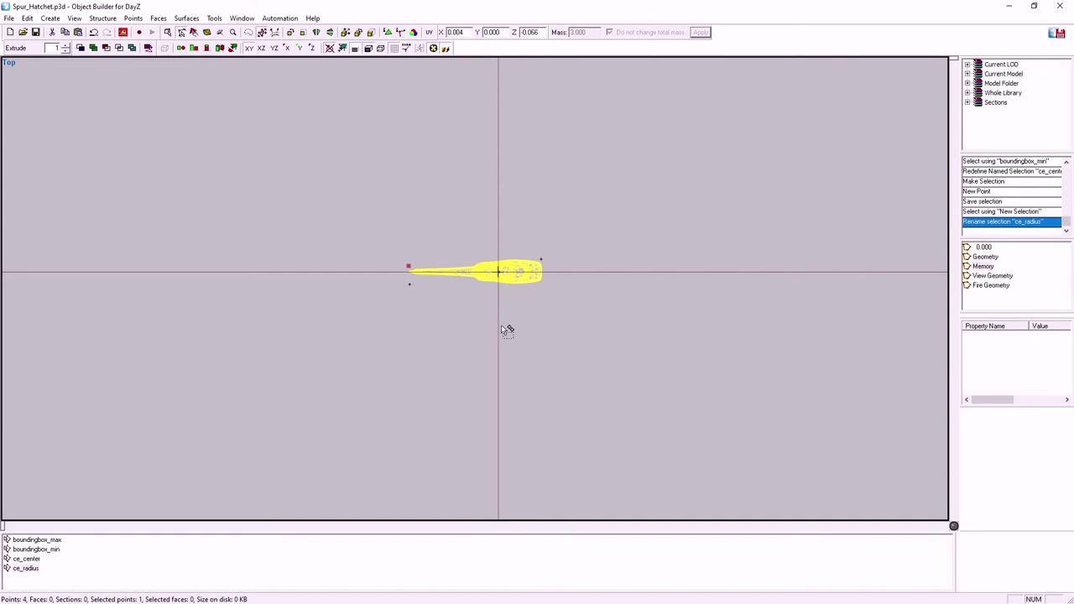
- Insert a point well out to the side of the hatchet at about X 0, Z 0.26 and save it as named selection invview
scroll(511, 334, down, 2)
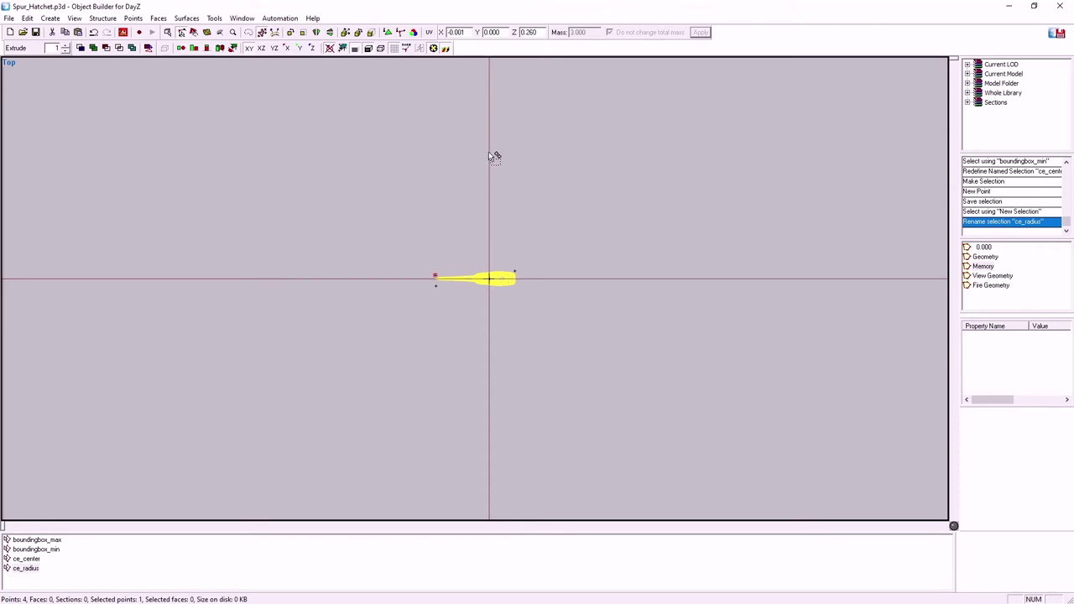
key(Insert)
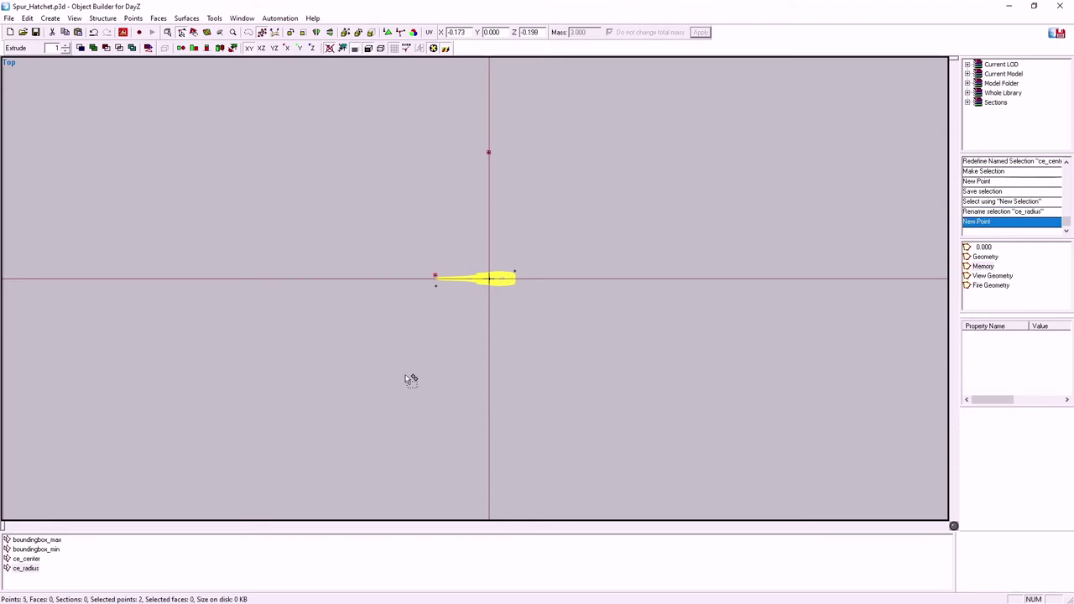
right_click(43, 575)
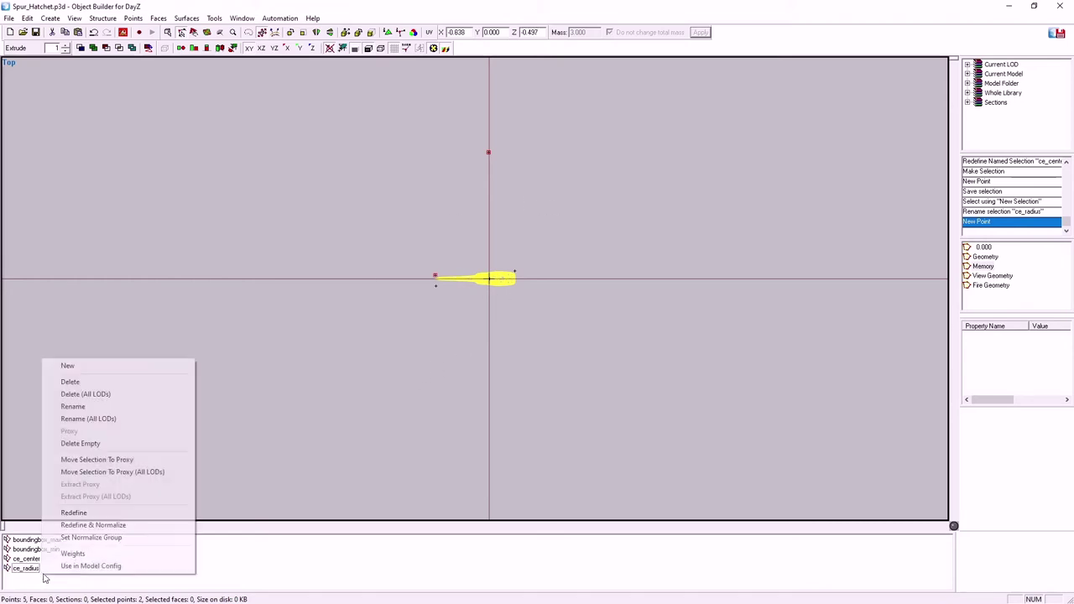
click(69, 366)
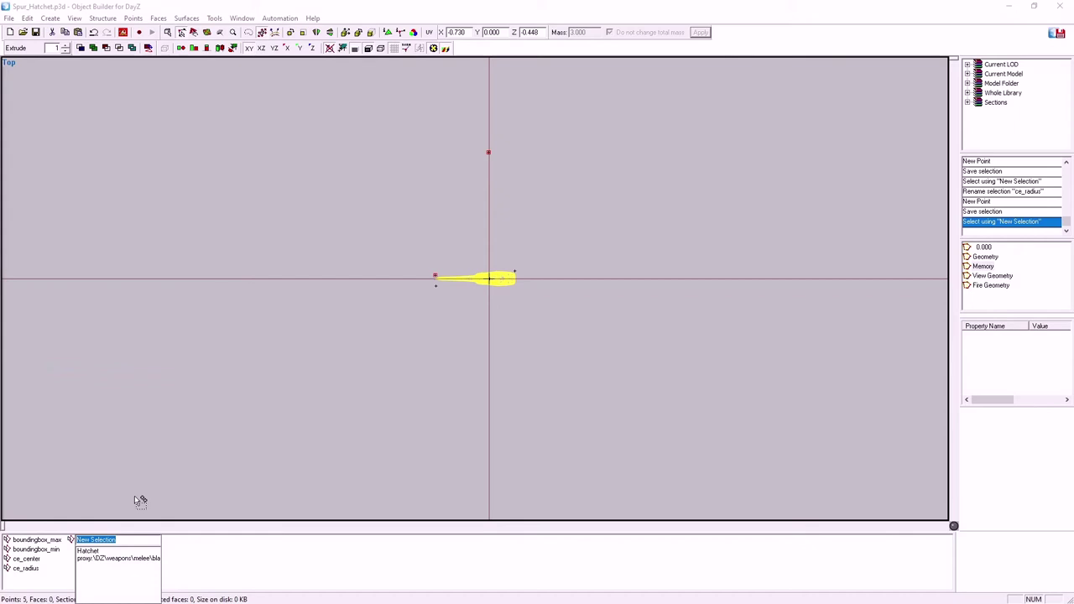
text(invview)
key(Return)
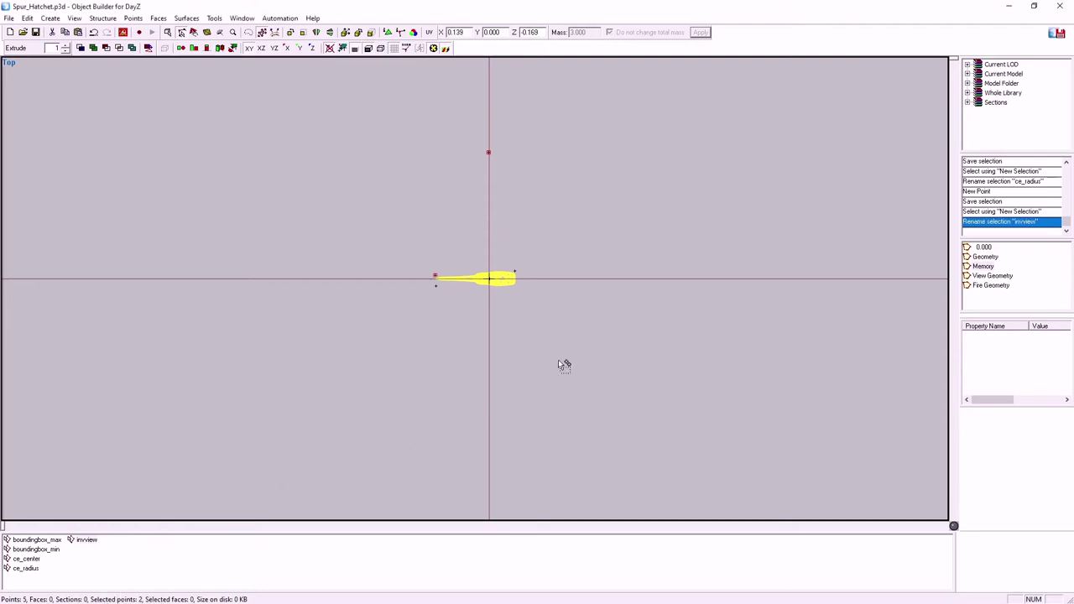
- Insert a point at about X 0.01, Z 0 and save only that point as named selection throwingimpulseposition
scroll(485, 312, up, 3)
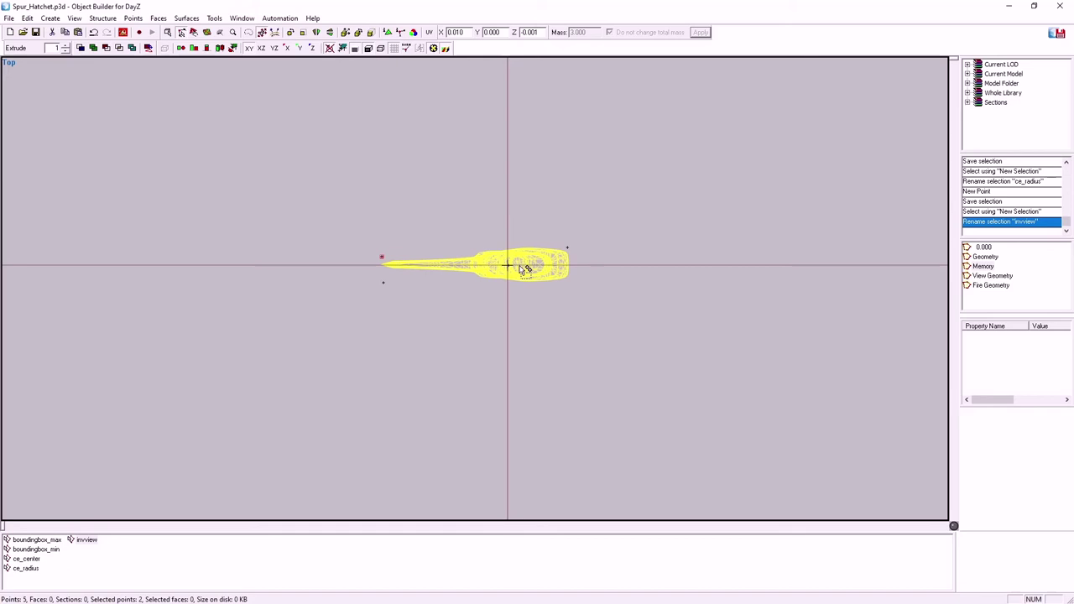
key(Insert)
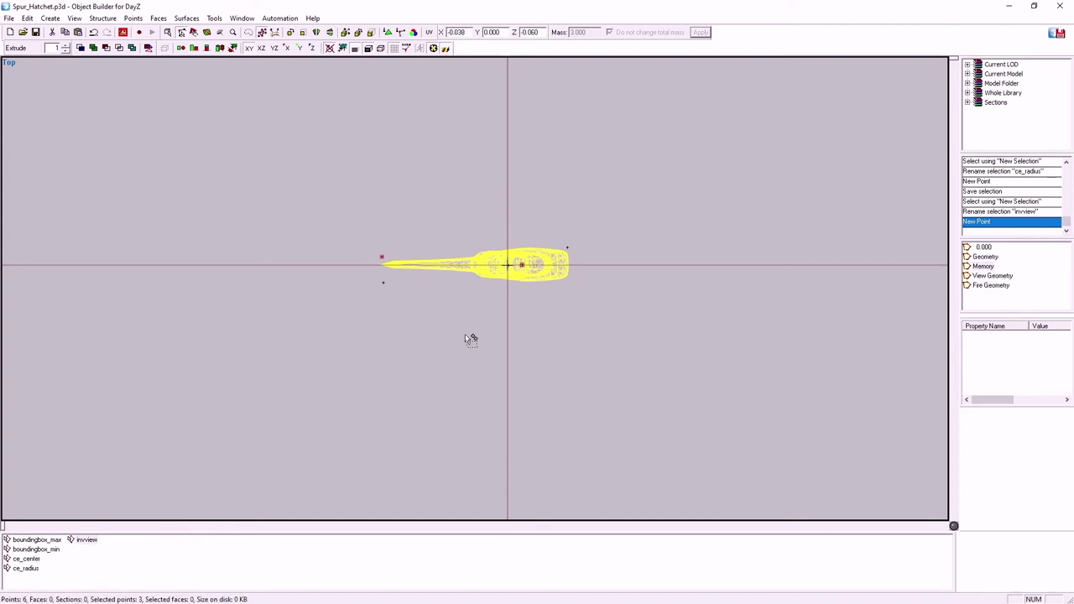
right_click(97, 577)
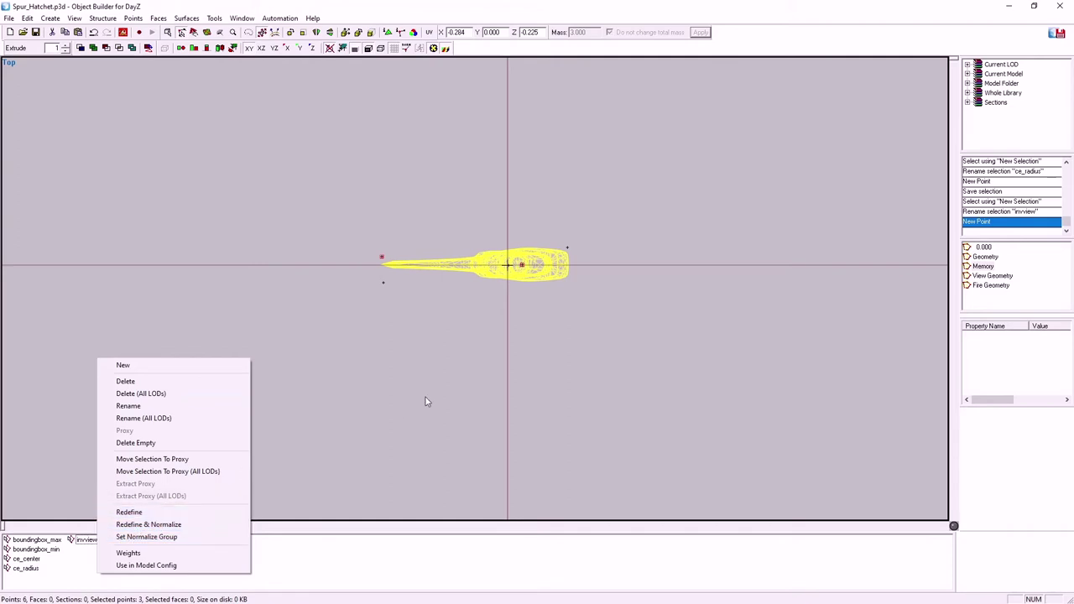
click(407, 431)
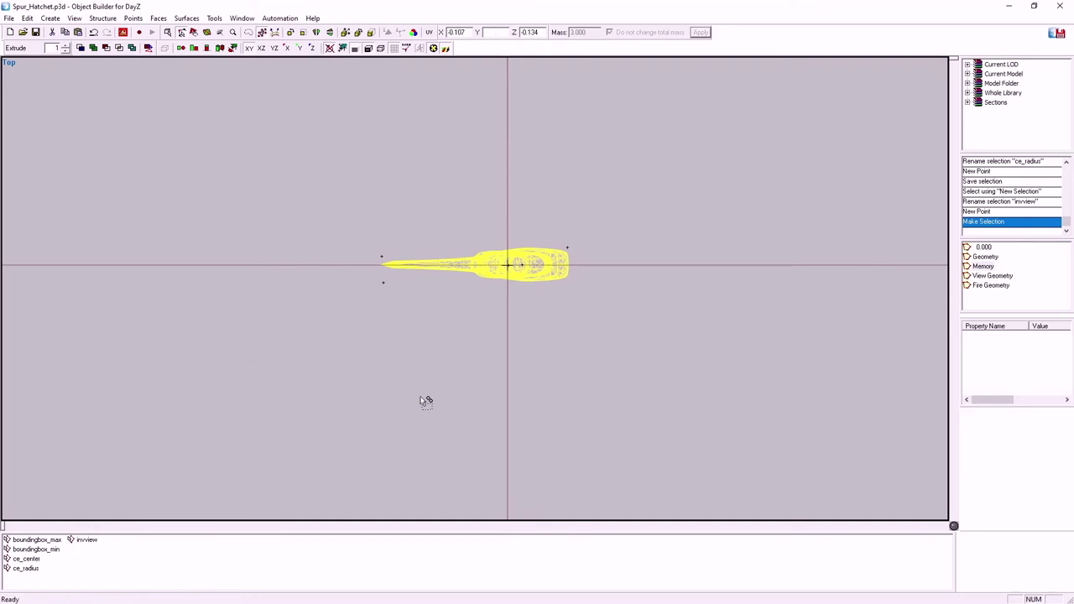
click(521, 265)
right_click(207, 568)
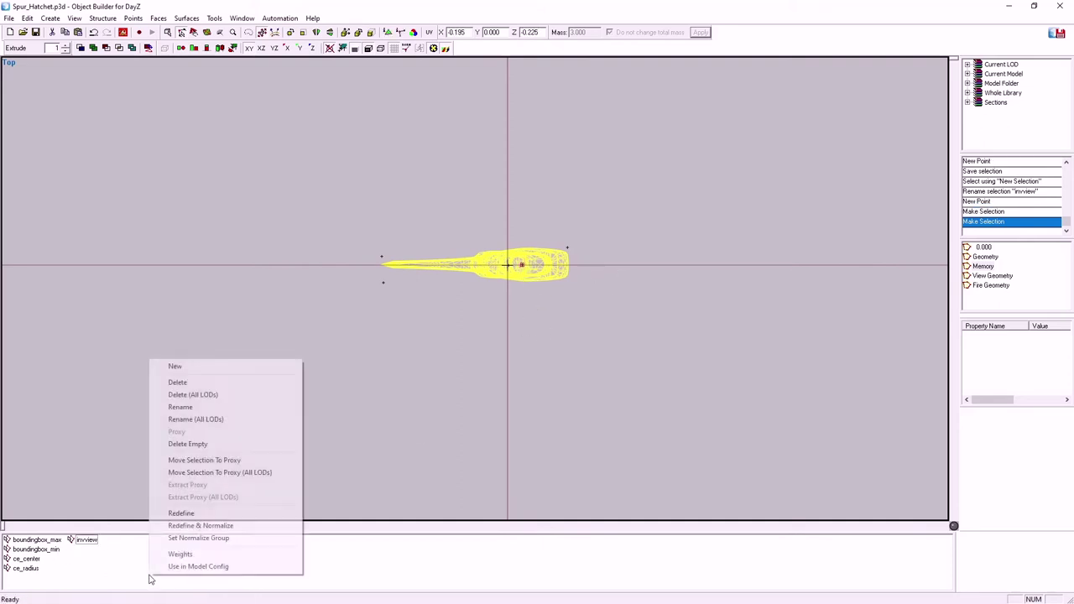
click(191, 369)
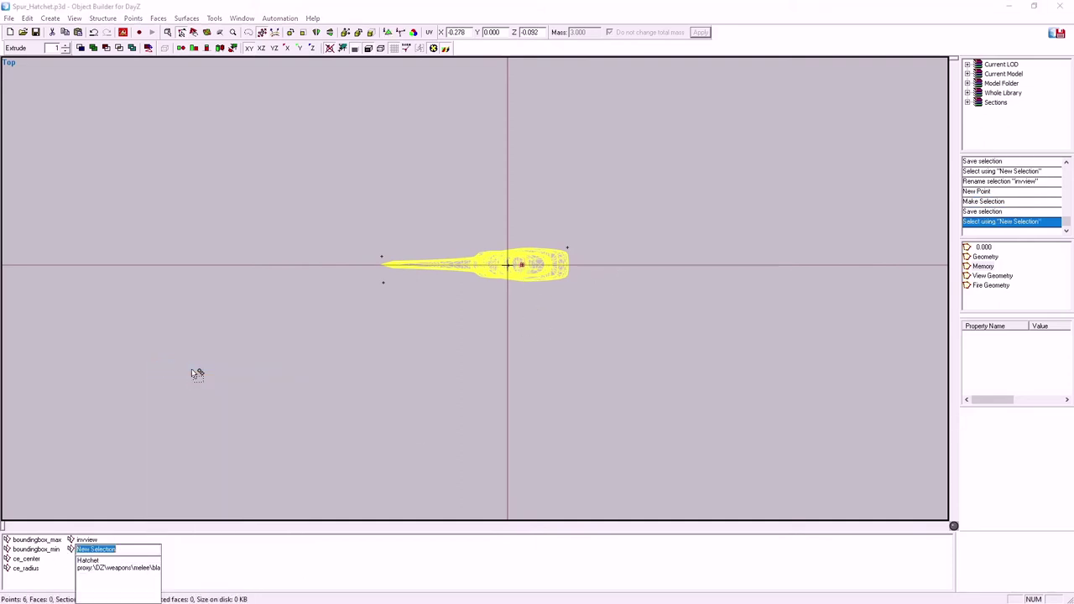
text(throwingimpulsep...)
key(Return)
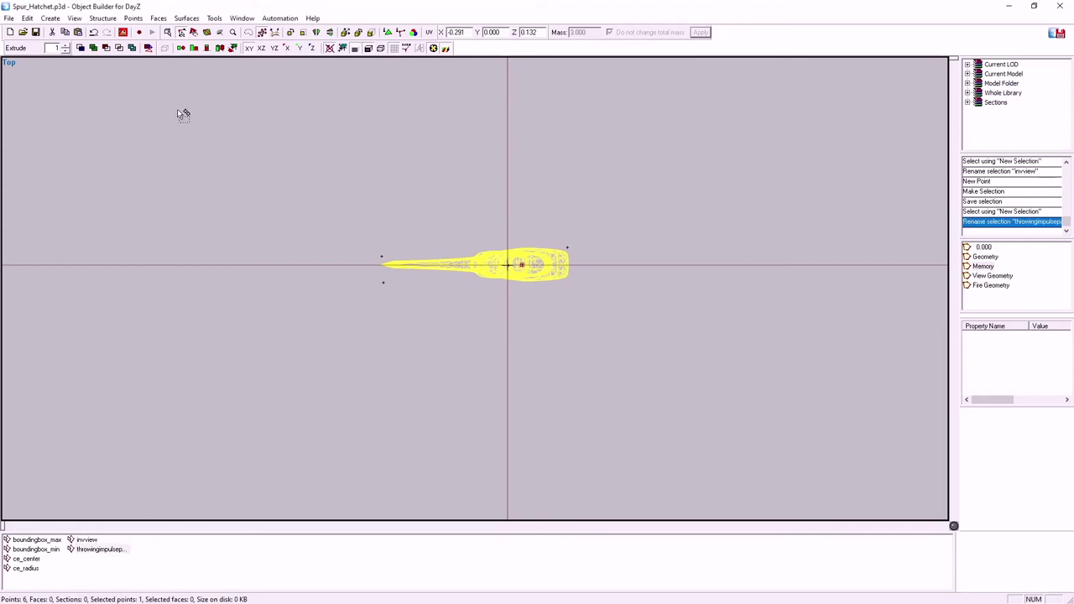
- In the front view, insert a point at the blade's upper corner, about X -0.10, Y 0.32, and save it as named selection meleerangestart
click(194, 48)
click(208, 48)
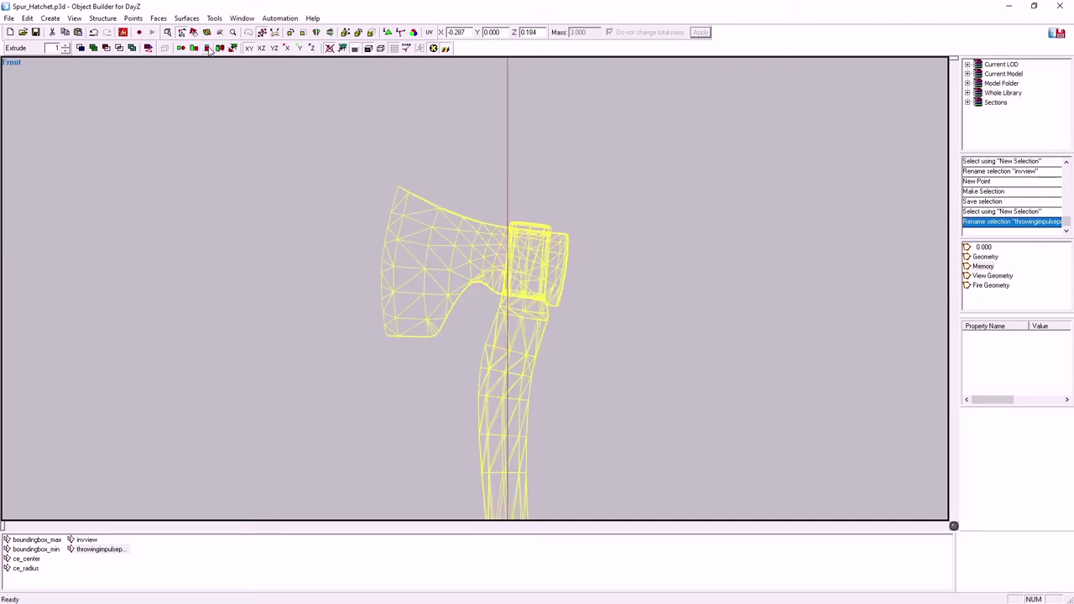
click(401, 188)
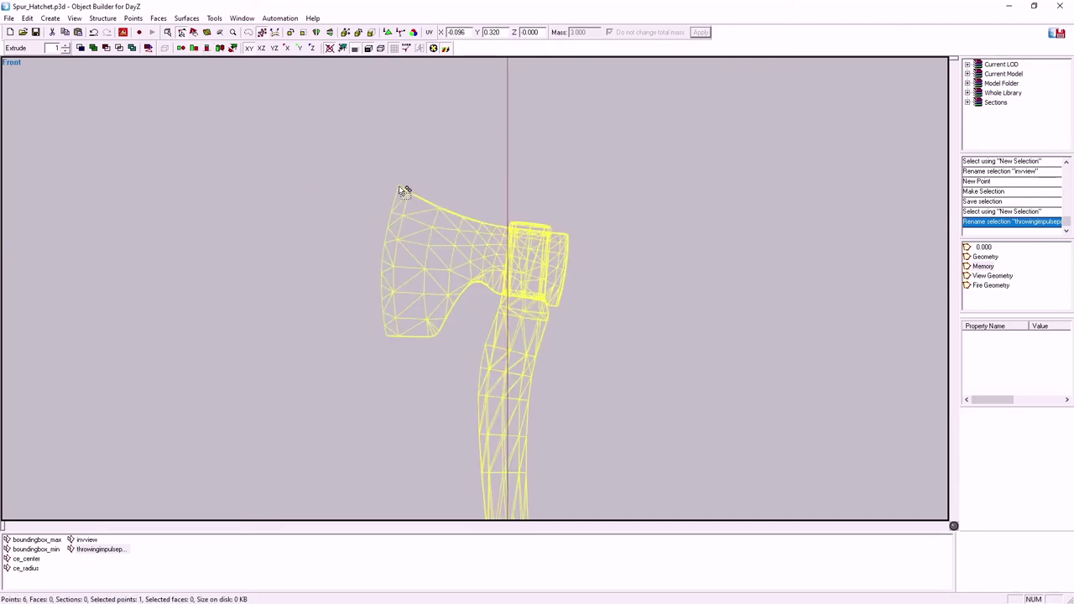
key(Insert)
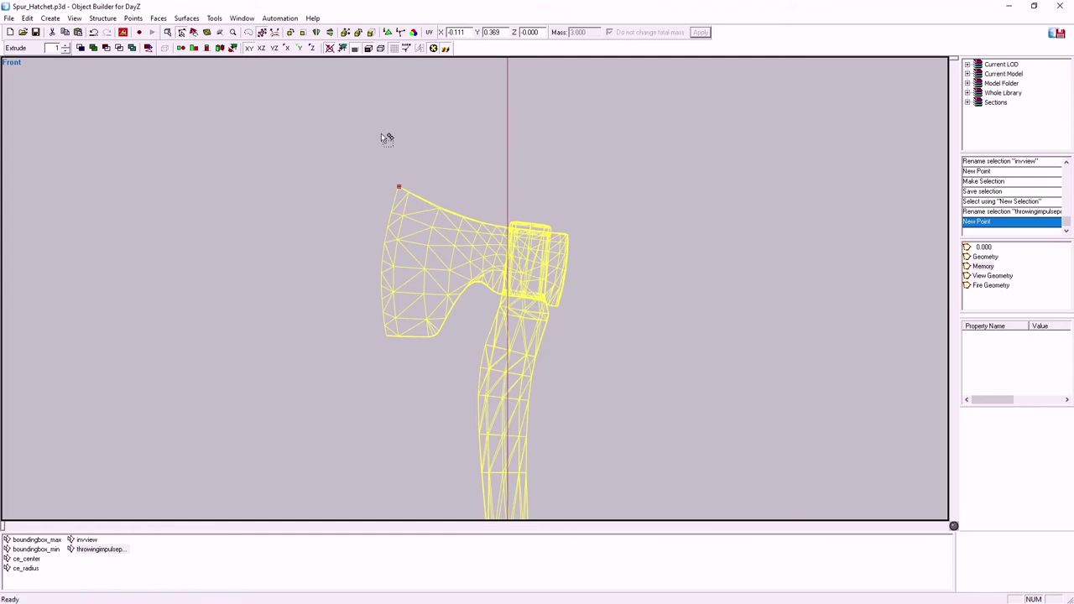
drag(381, 132, 431, 247)
right_click(141, 564)
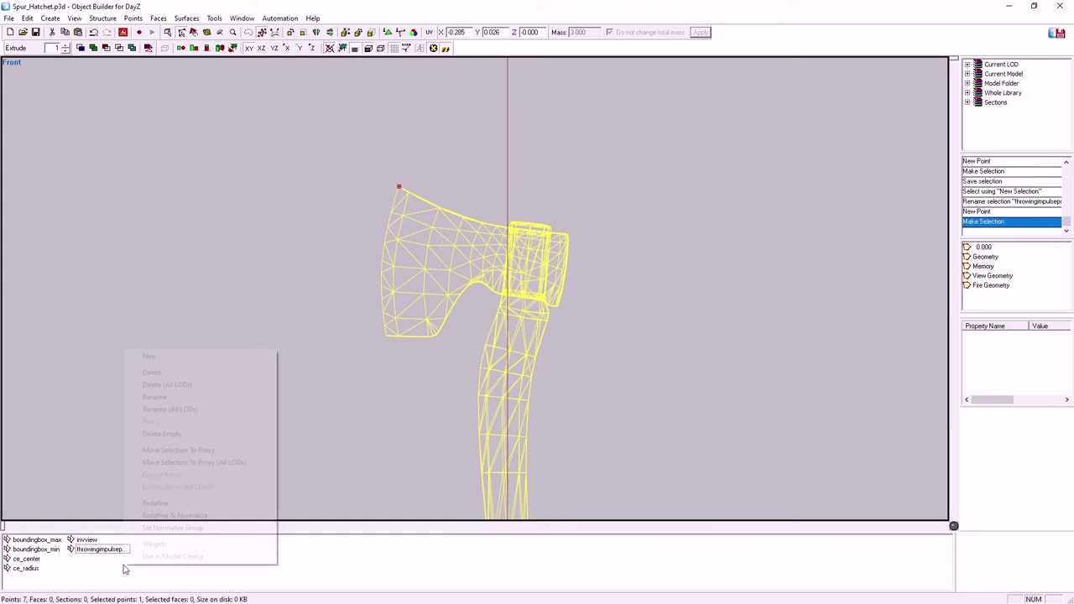
click(169, 359)
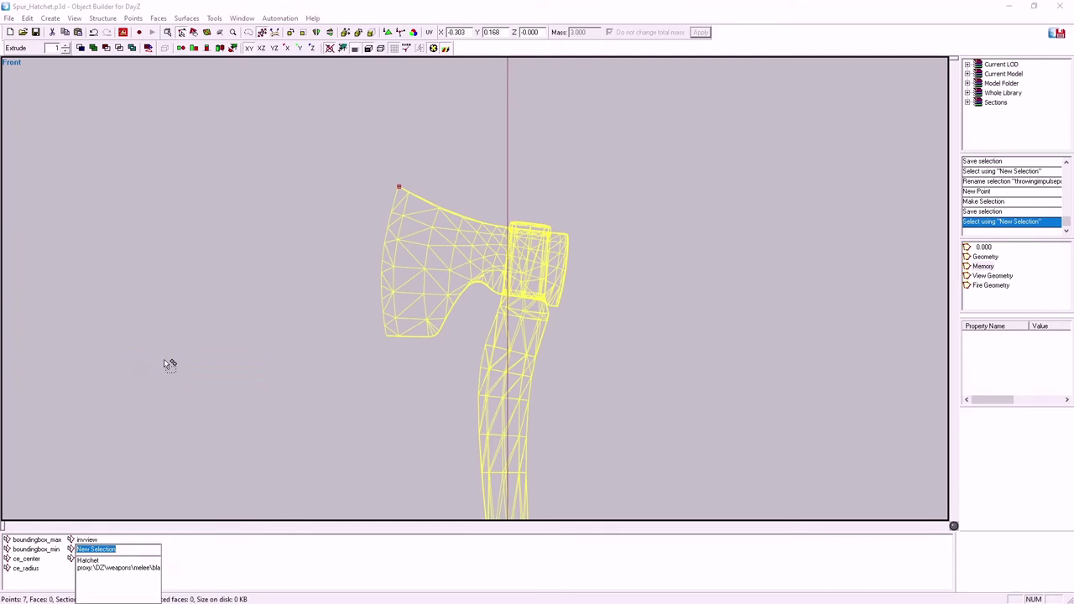
text(meleerangestart)
key(Return)
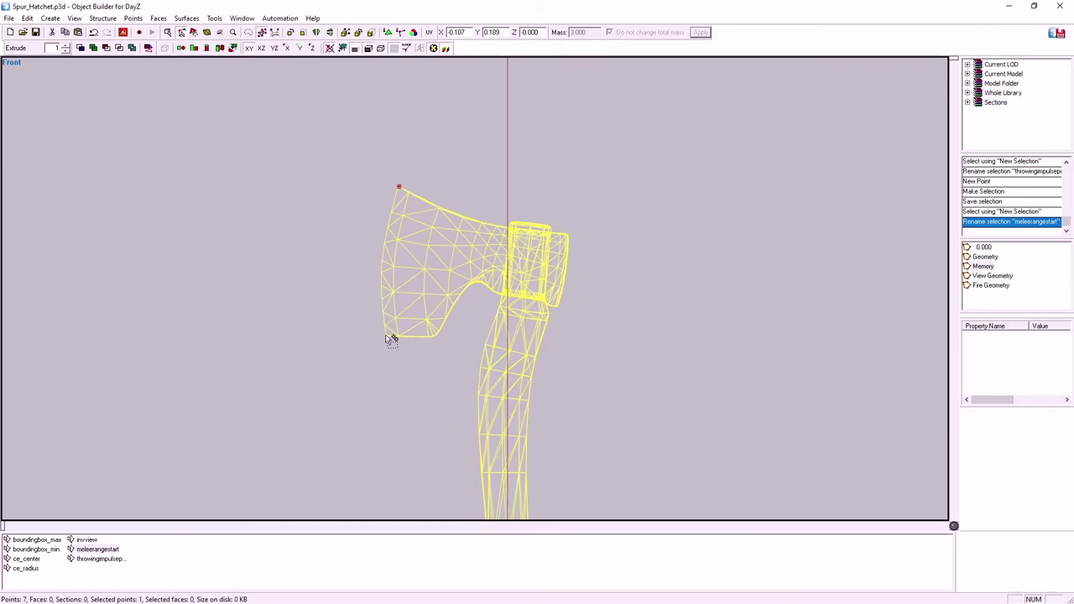
- Insert a point at the blade's lower outer corner, about X -0.11, Y 0.19, and create a new named selection from it
click(385, 335)
key(Insert)
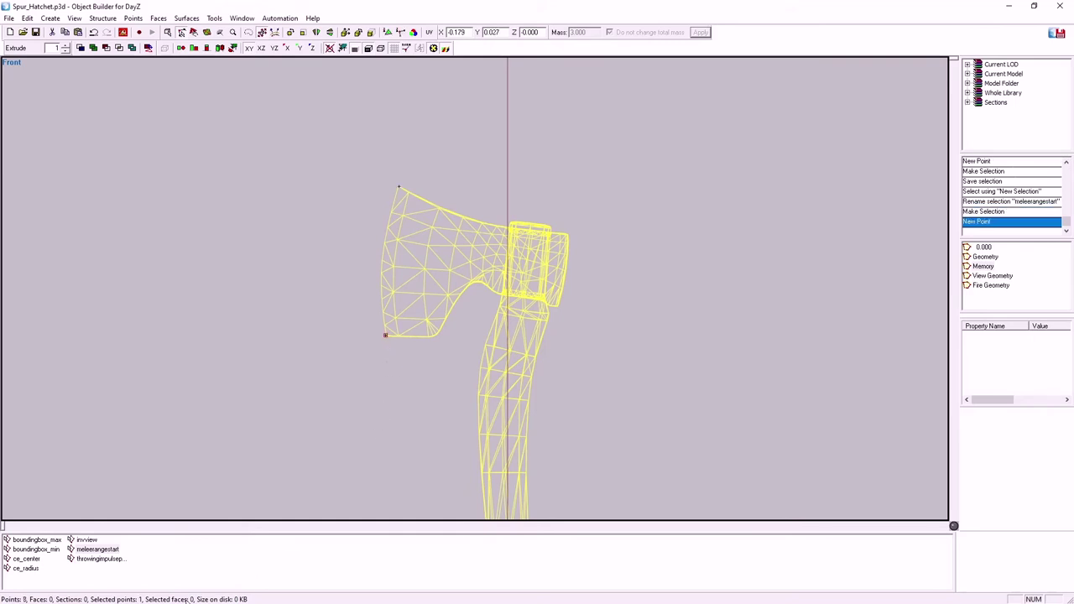
right_click(176, 576)
click(226, 364)
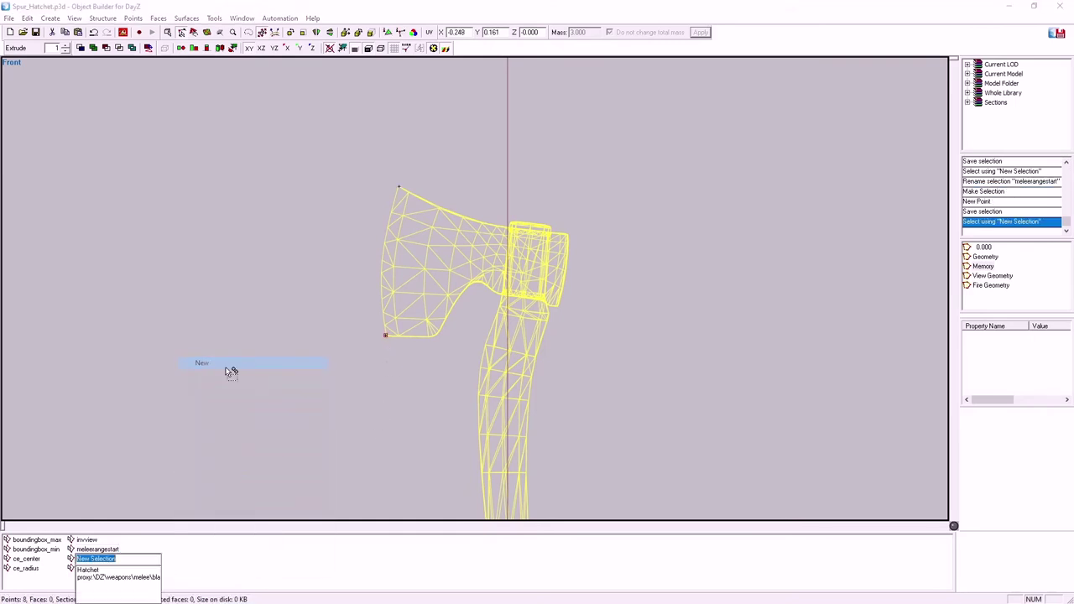
text(meleerangeend)
click(397, 390)
- Check the memory point names in the vanilla hatchet.p3d listing, moving its window clear of the model
mouse_move(0, 63)
mouse_down()
mouse_move(0, 73)
mouse_move(480, 137)
mouse_up()
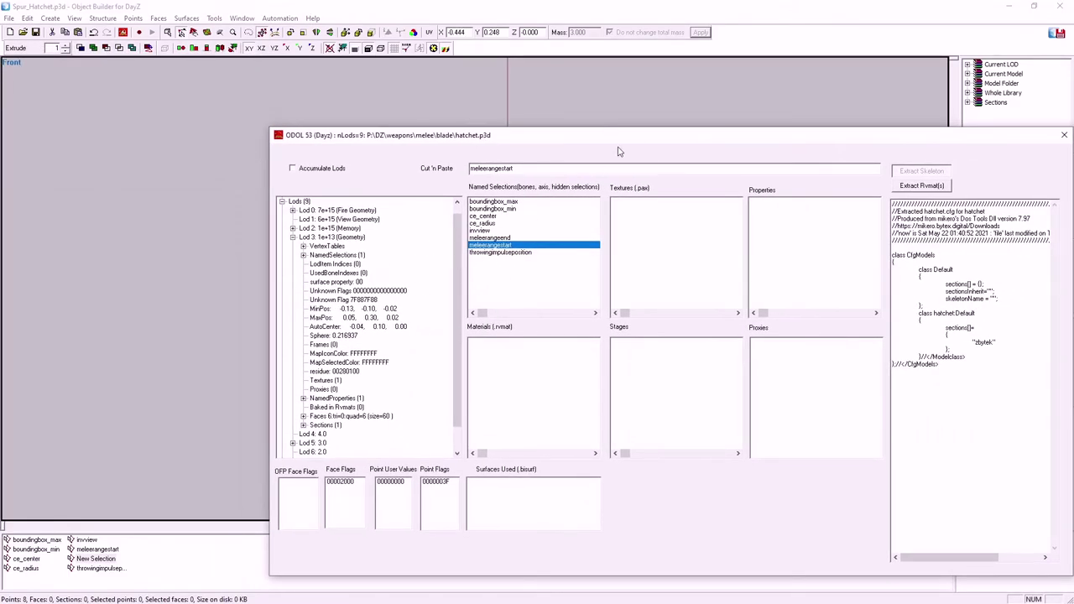
drag(618, 137, 311, 127)
drag(680, 131, 726, 156)
click(633, 5)
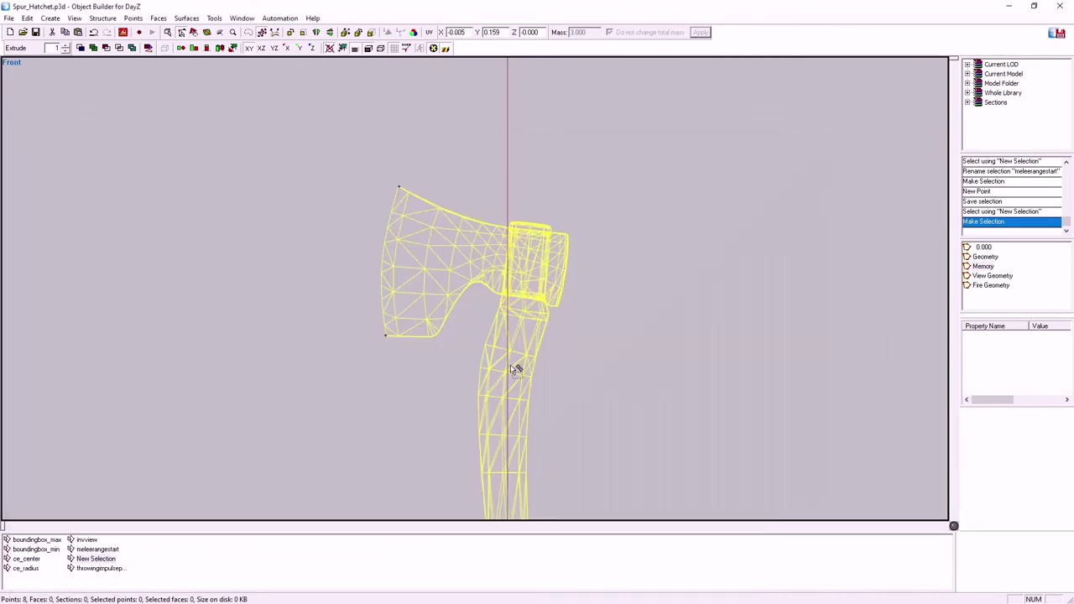
- Move the ce_center point up to the middle of the handle and the ce_radius point down level with the handle's lower end
scroll(357, 168, down, 2)
scroll(361, 176, down, 2)
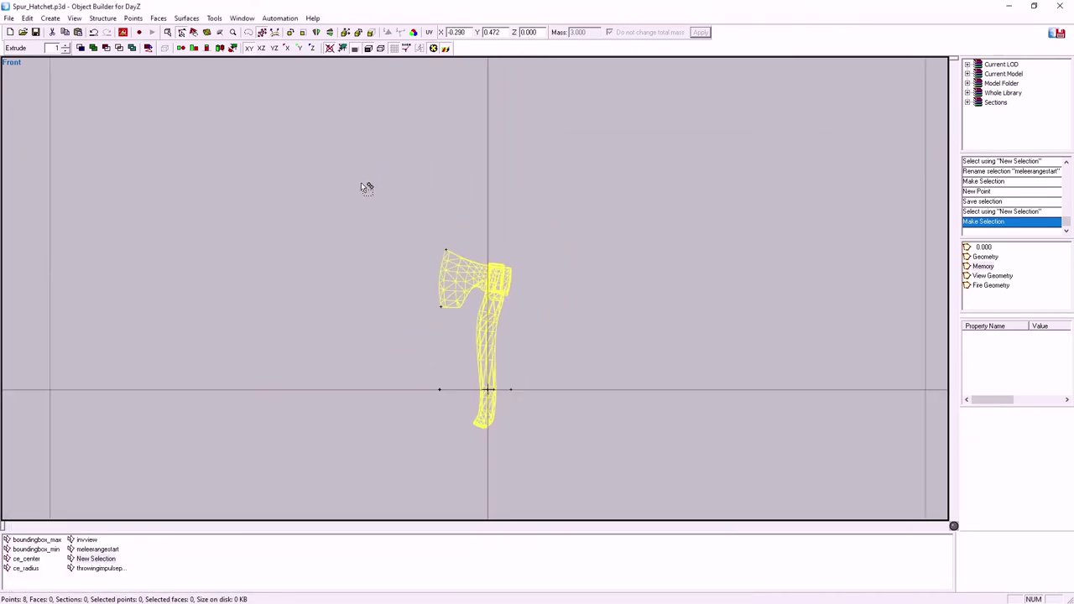
scroll(448, 443, down, 1)
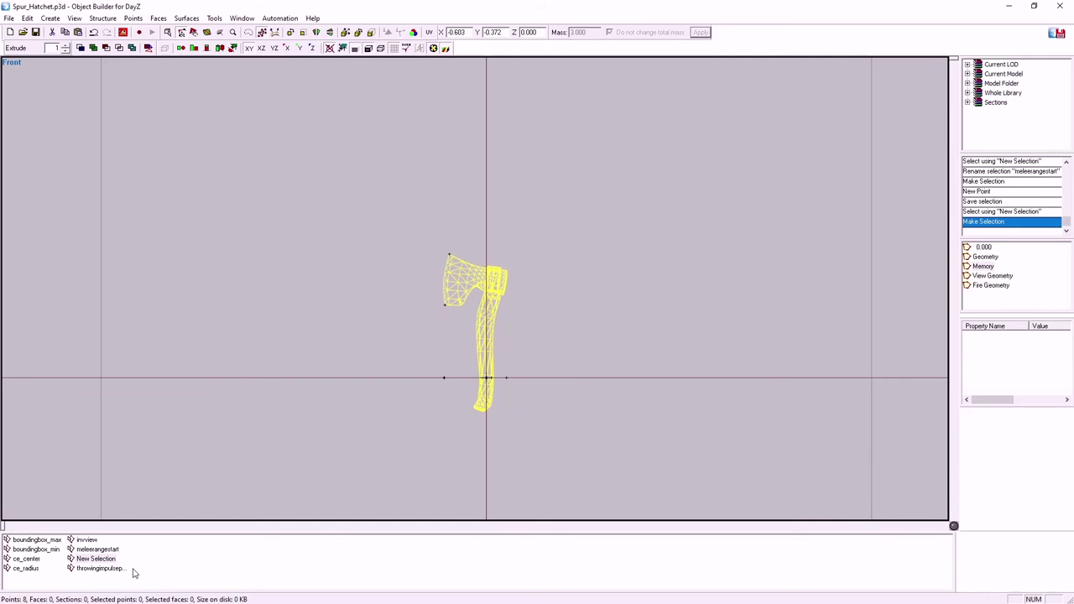
click(27, 559)
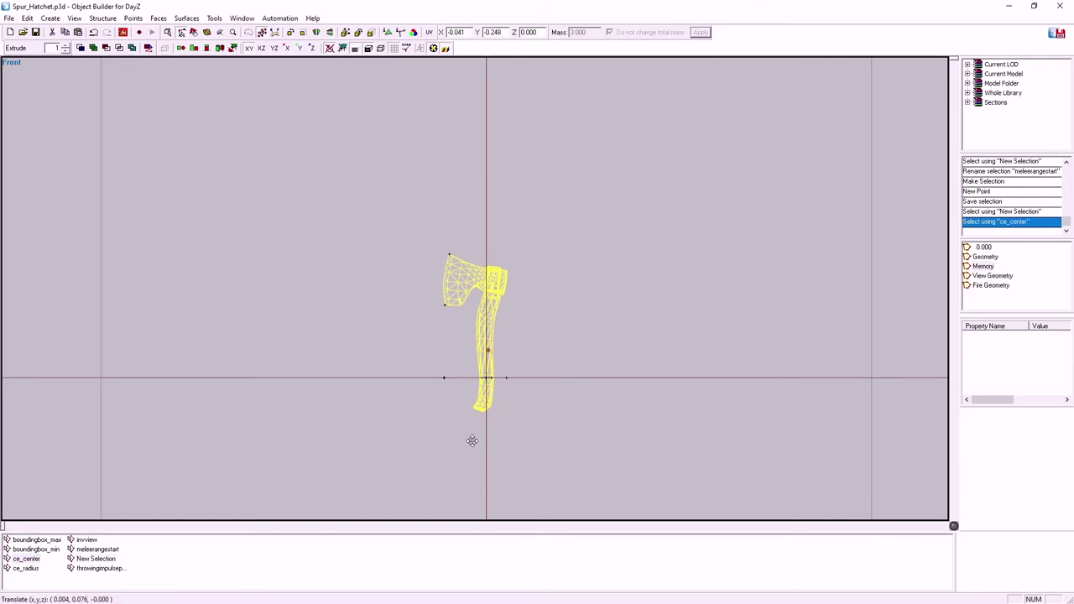
mouse_move(472, 441)
mouse_down()
mouse_move(462, 422)
mouse_move(467, 431)
mouse_move(425, 467)
mouse_move(428, 489)
mouse_up()
click(24, 569)
- Move the boundingbox_max point down to the handle's lower end and the boundingbox_min point up to the blade's upper corner
click(37, 540)
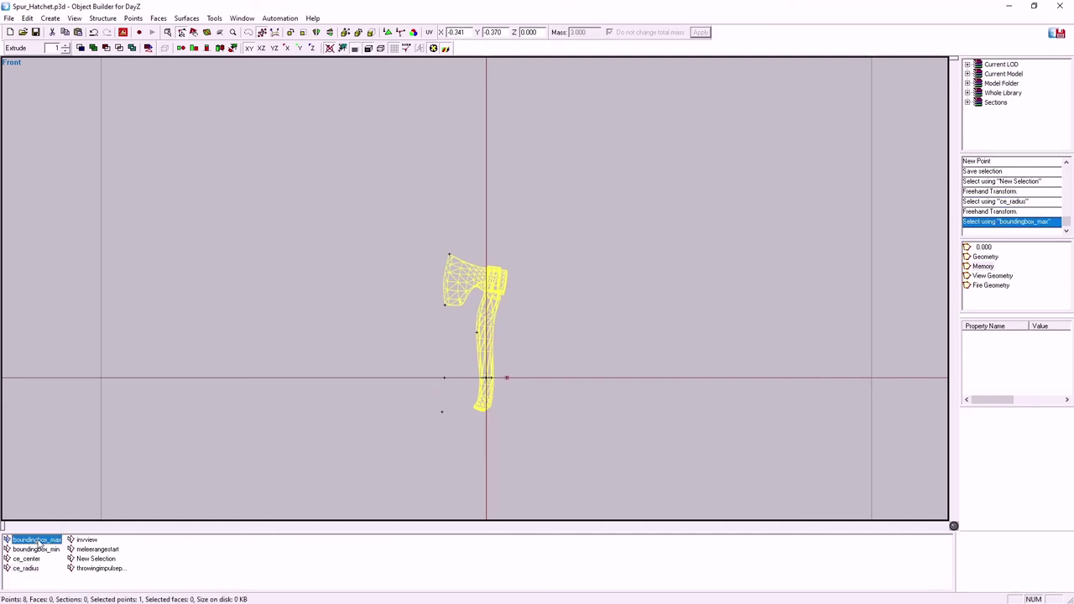
drag(505, 446, 496, 477)
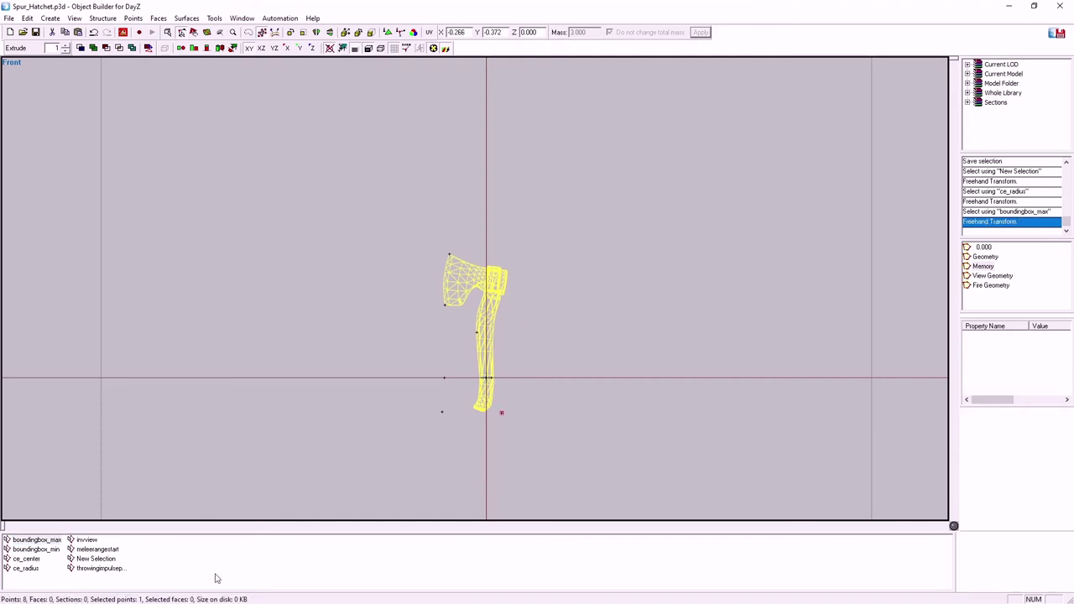
click(35, 550)
drag(434, 452, 434, 347)
- Redefine invview to hold only its own point on the side axis, without the ce_radius point, and check it in the 3D preview
click(87, 539)
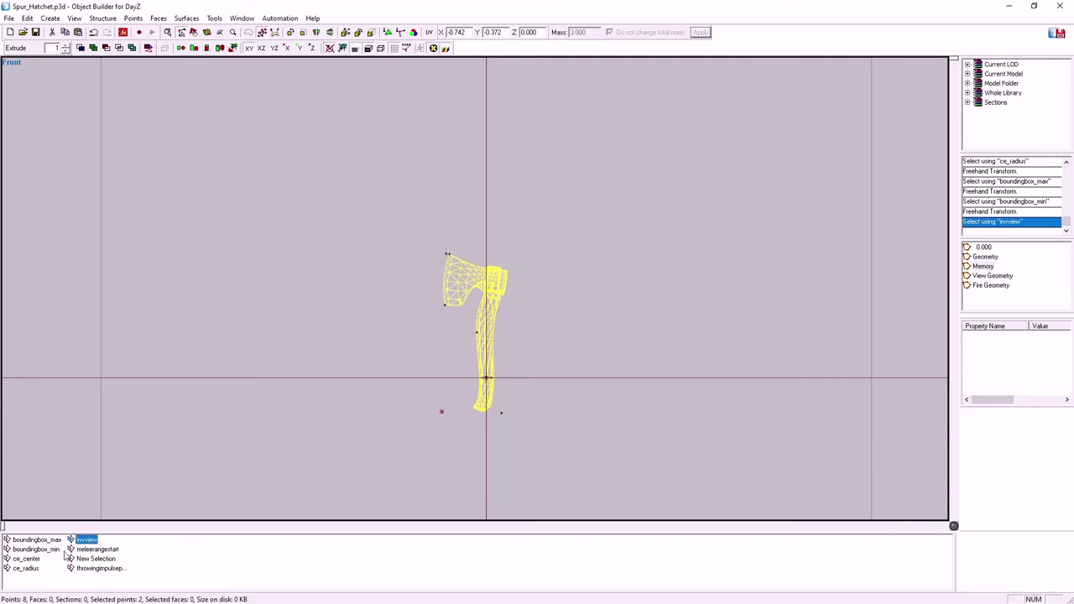
scroll(489, 462, up, 3)
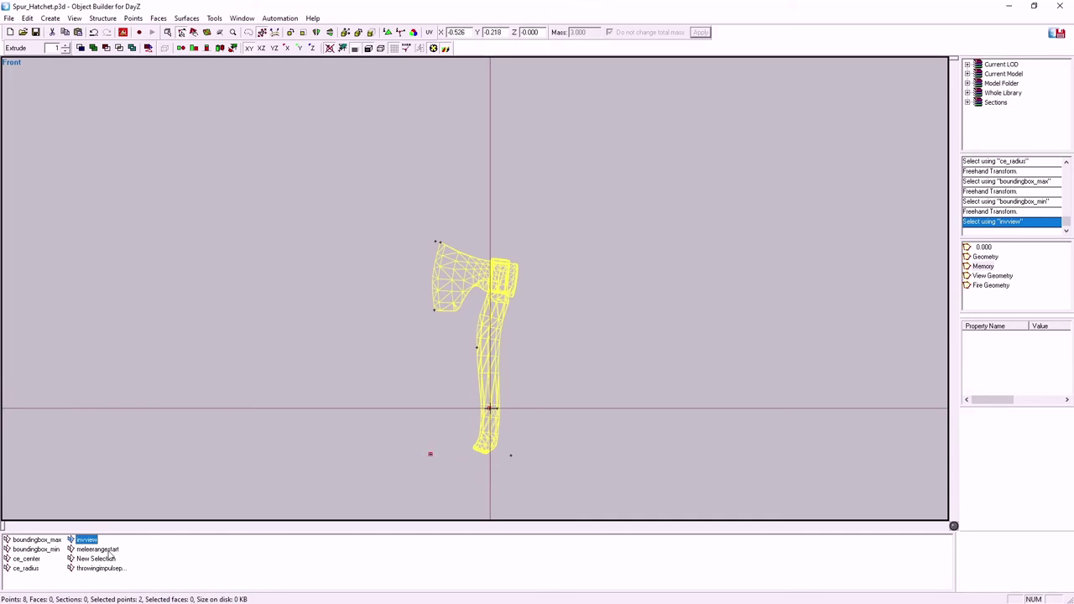
drag(483, 402, 491, 414)
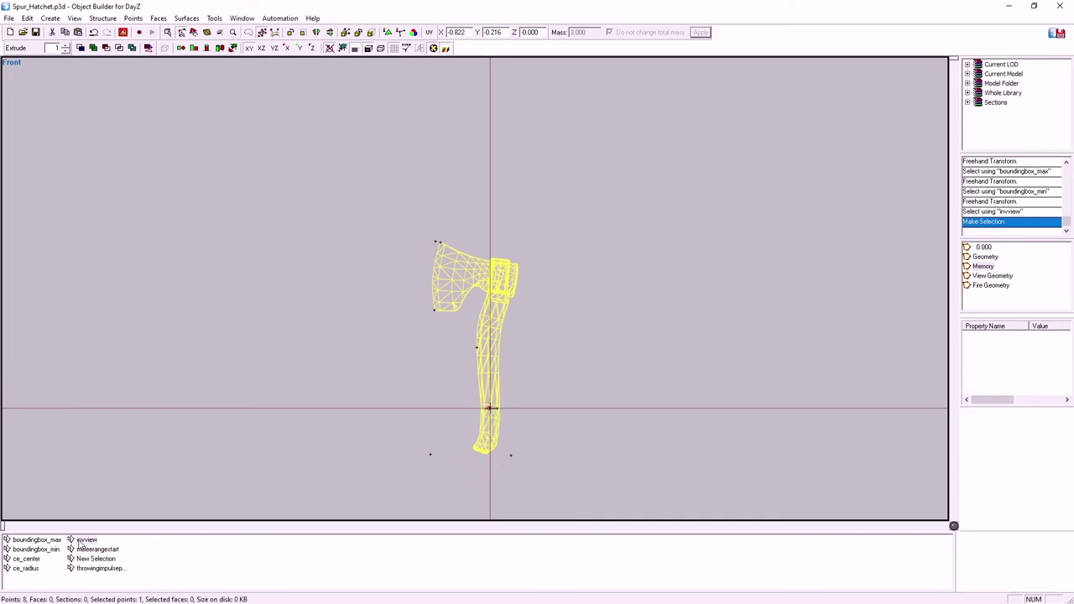
click(99, 558)
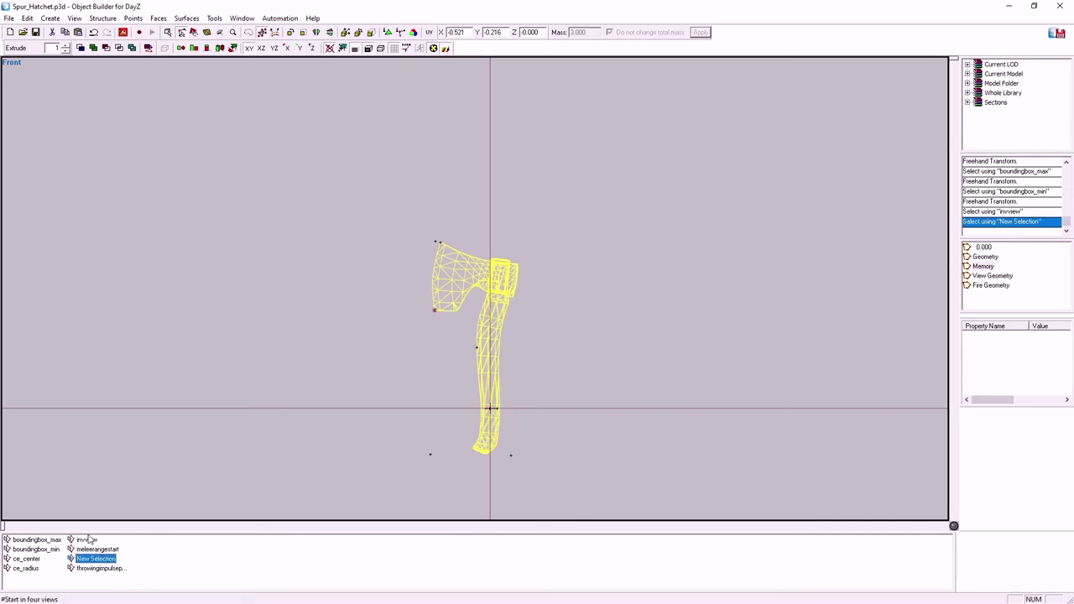
click(88, 540)
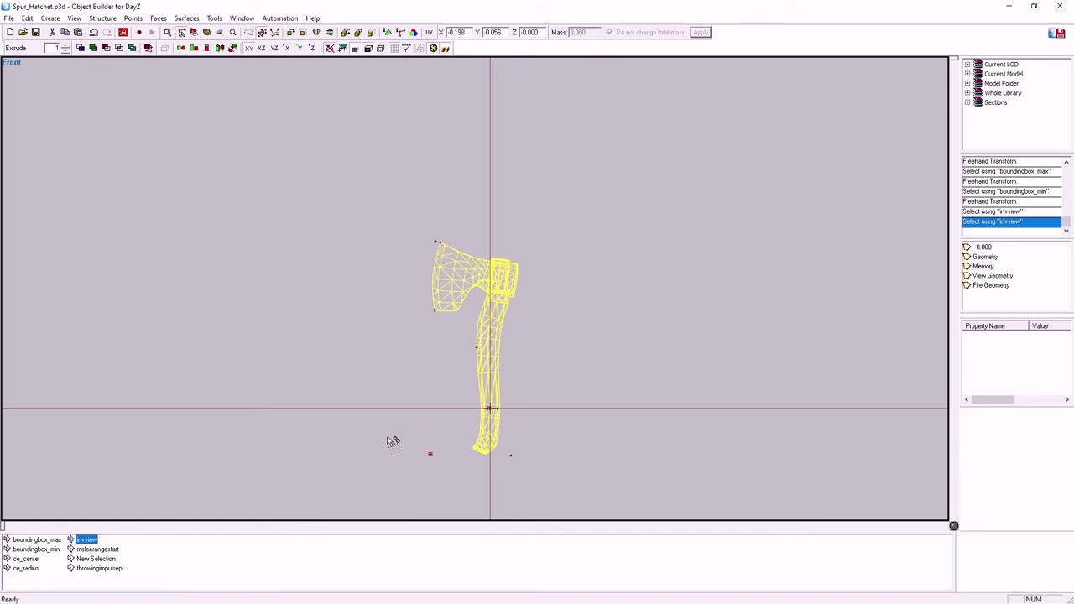
drag(387, 437, 451, 492)
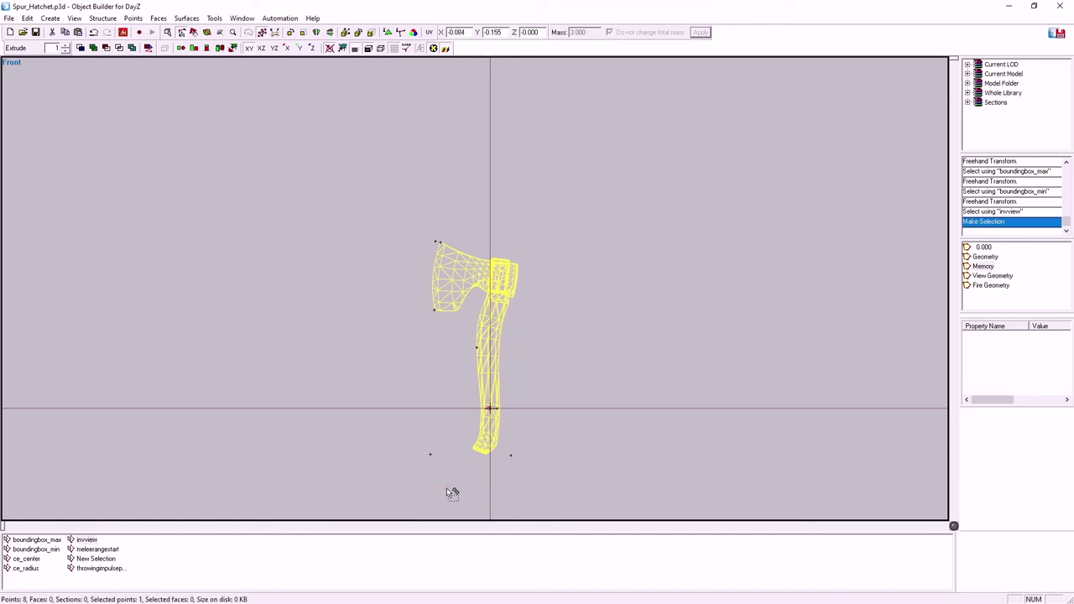
right_click(88, 540)
click(126, 480)
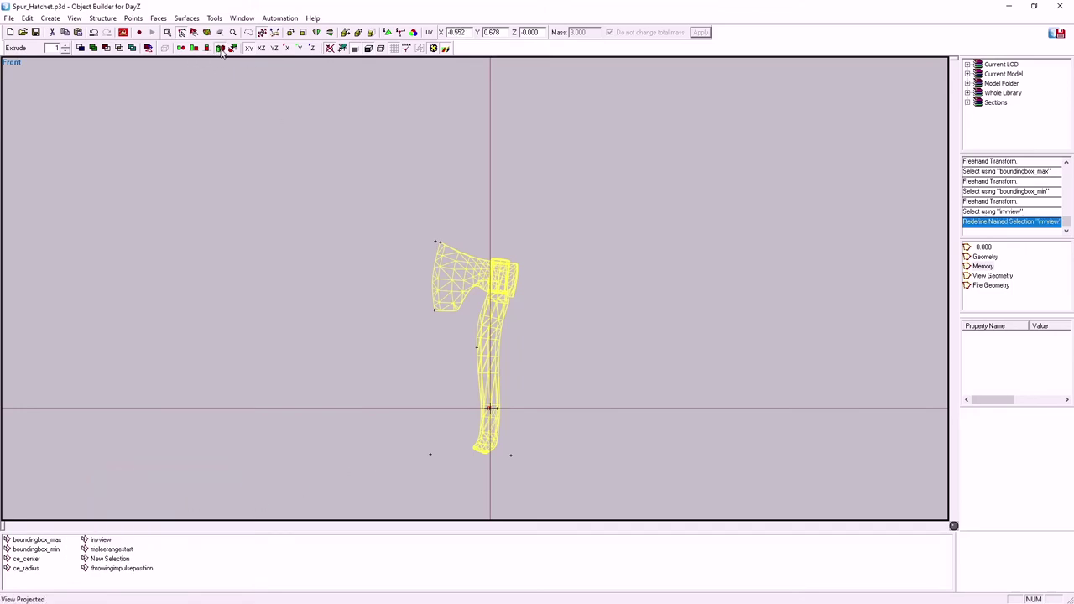
click(220, 48)
middle_drag(371, 419, 371, 419)
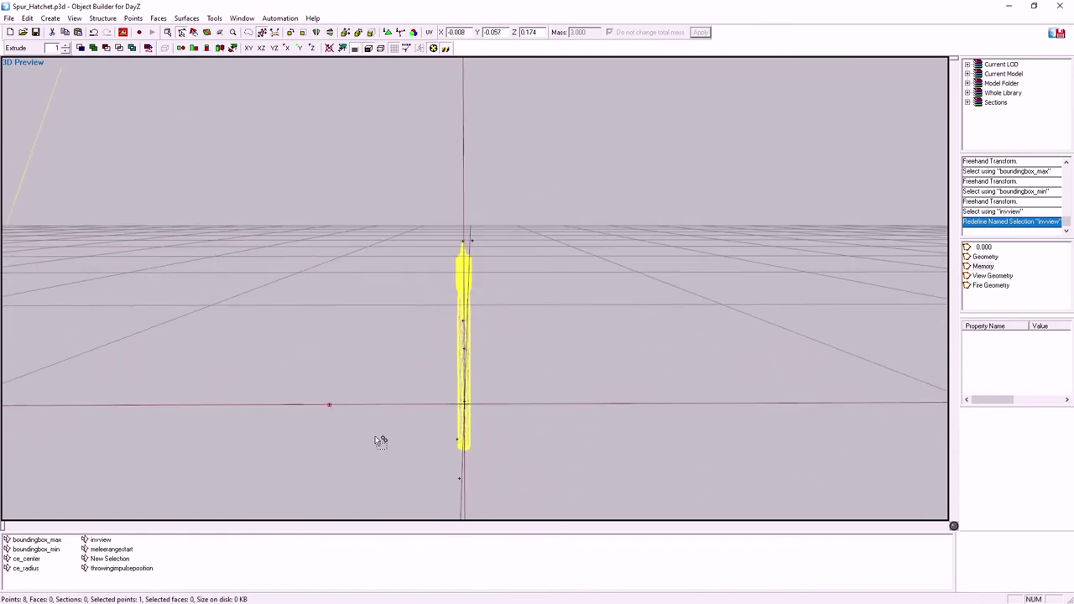
- Move the invview point farther out along the side axis and raise it to about the middle of the handle
key(x)
mouse_move(384, 462)
shift+mouse_down()
mouse_move(347, 461)
mouse_move(385, 451)
mouse_move(186, 463)
mouse_move(198, 397)
shift+mouse_up()
middle_drag(190, 406, 190, 414)
scroll(184, 414, down, 4)
scroll(188, 414, up, 3)
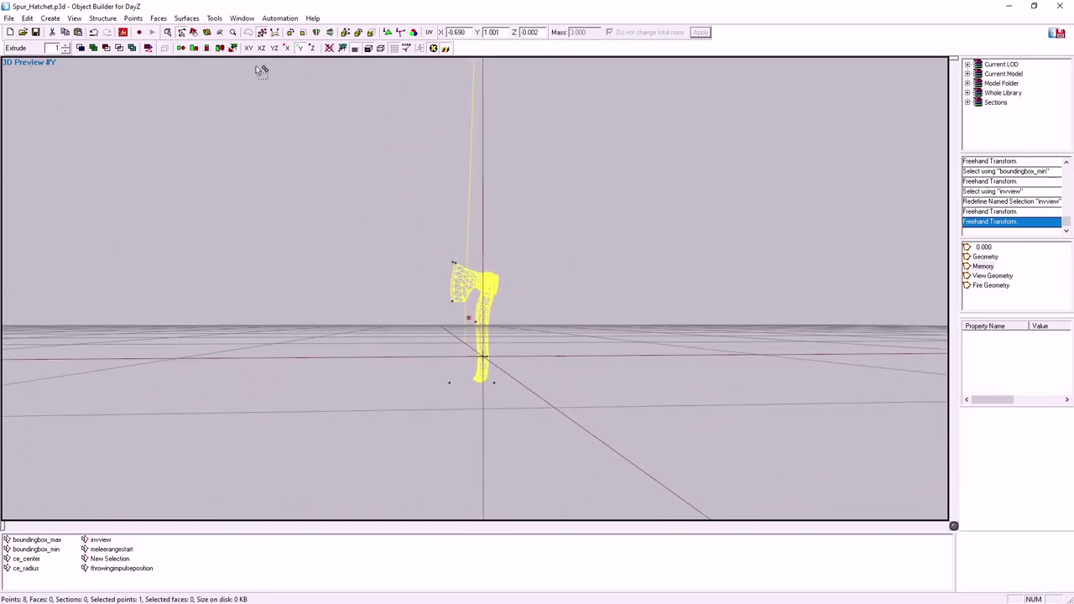
- Check the boundingbox_max, boundingbox_min and ce_center points in the left view, and shift the ce_radius point onto the centre line
click(205, 49)
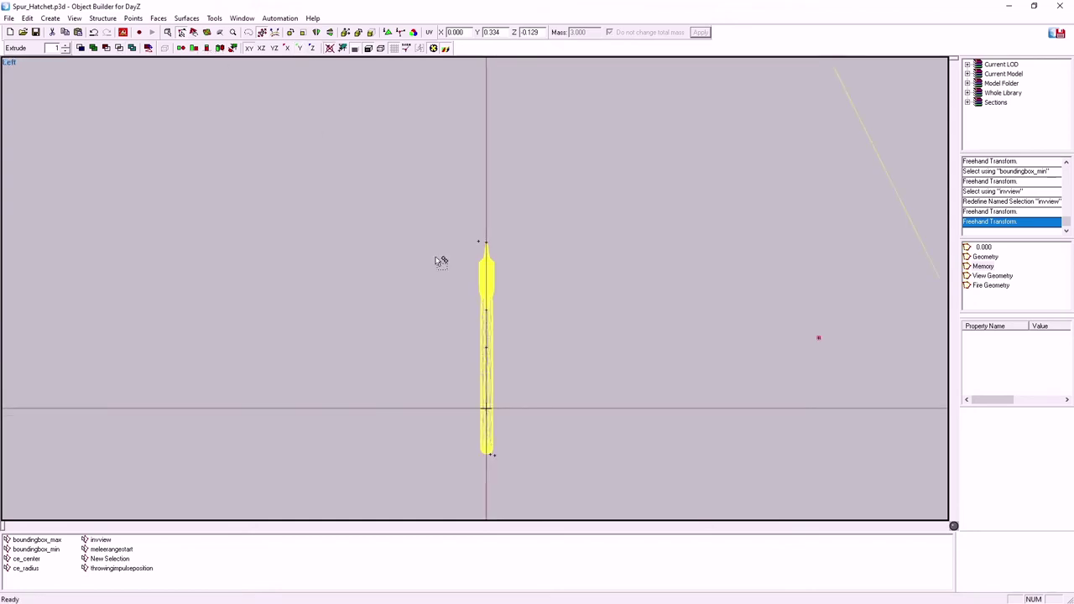
scroll(453, 496, down, 1)
click(37, 542)
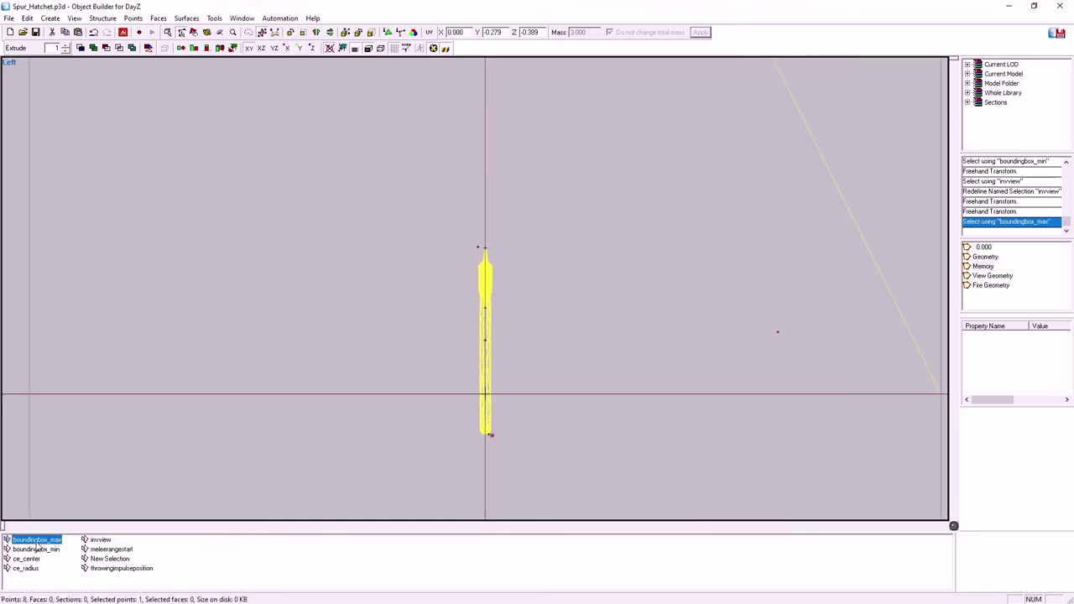
click(34, 549)
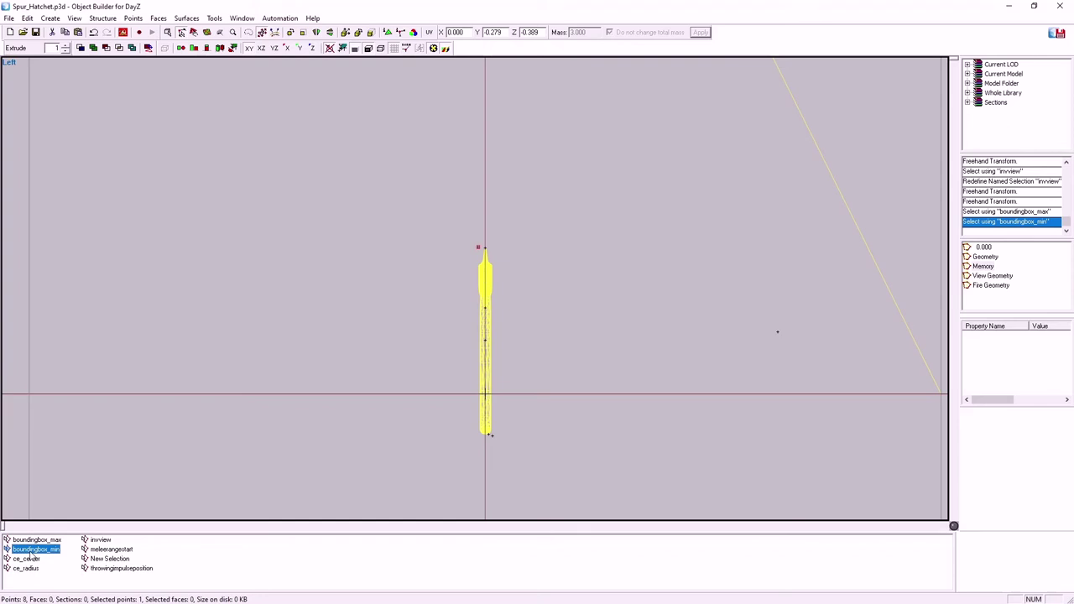
click(28, 559)
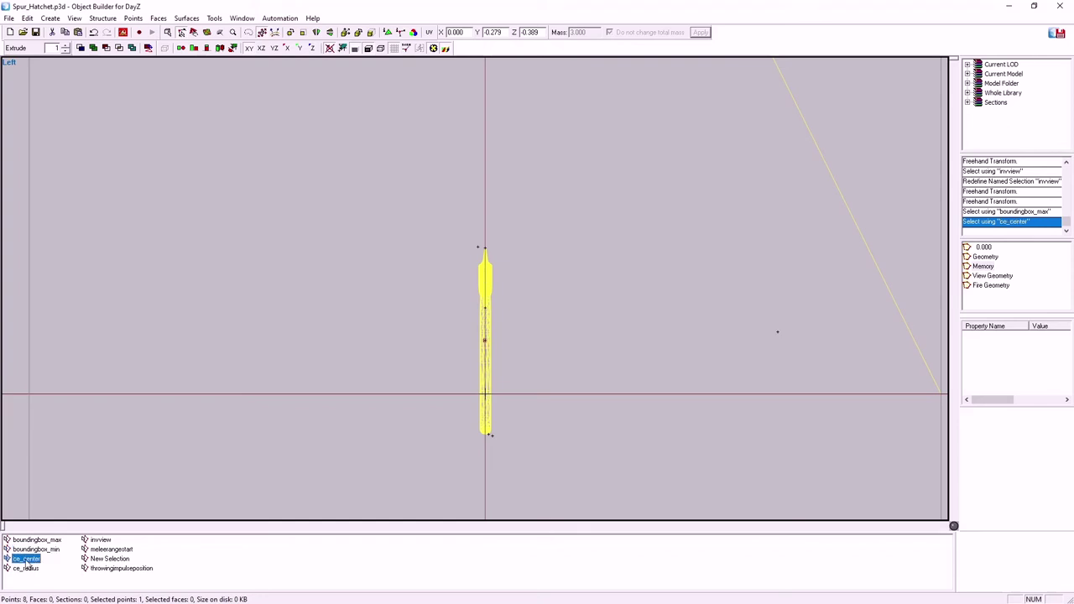
click(26, 569)
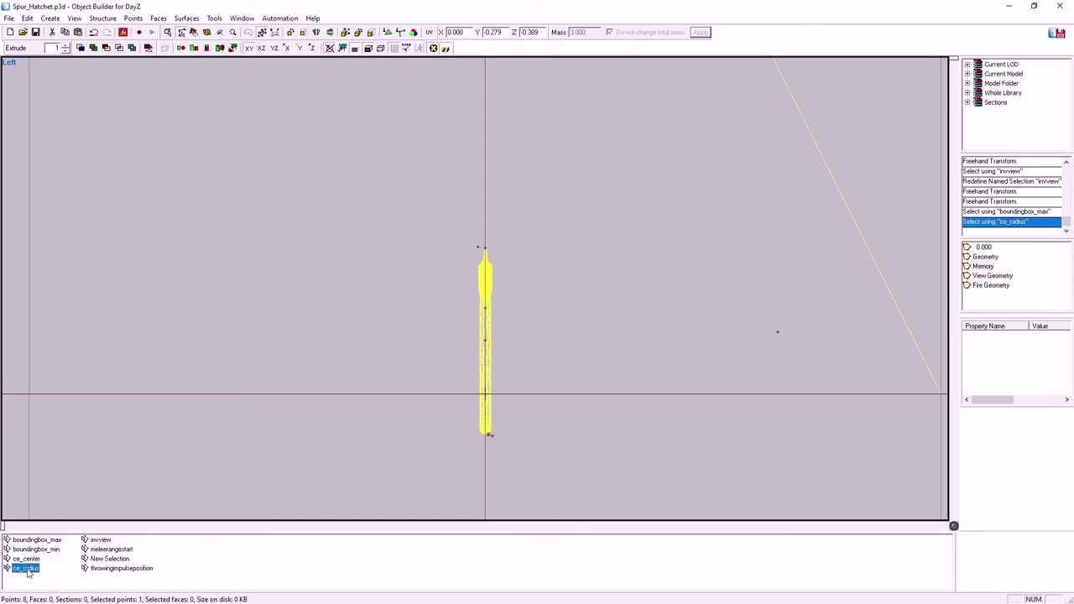
key(x)
shift+drag(424, 498, 422, 499)
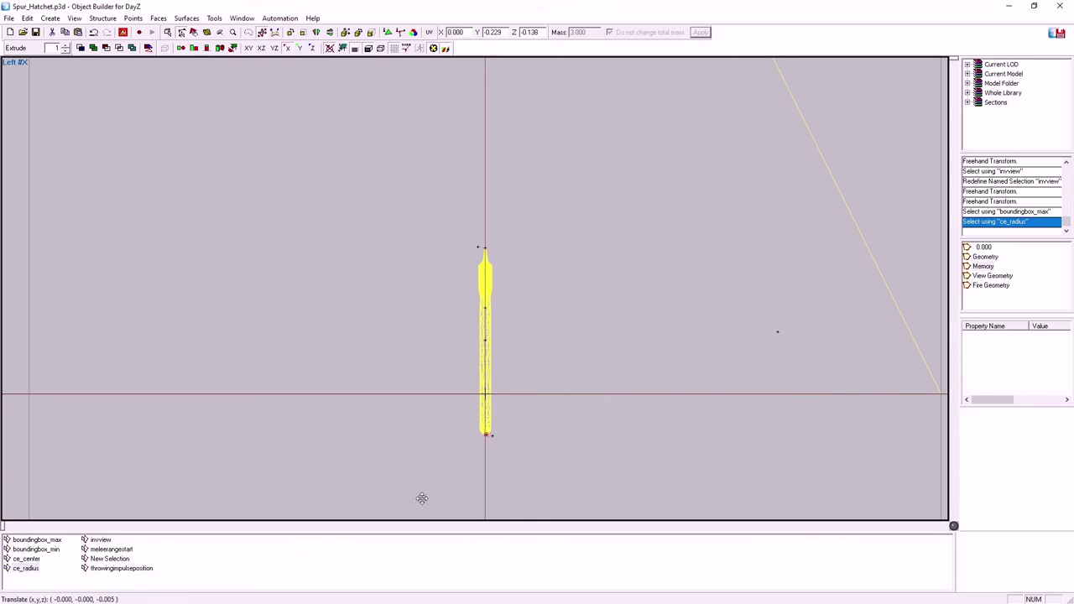
- Check the invview and meleerangestart points, and rename the New Selection point at the blade's lower corner to meleerangeend
click(100, 539)
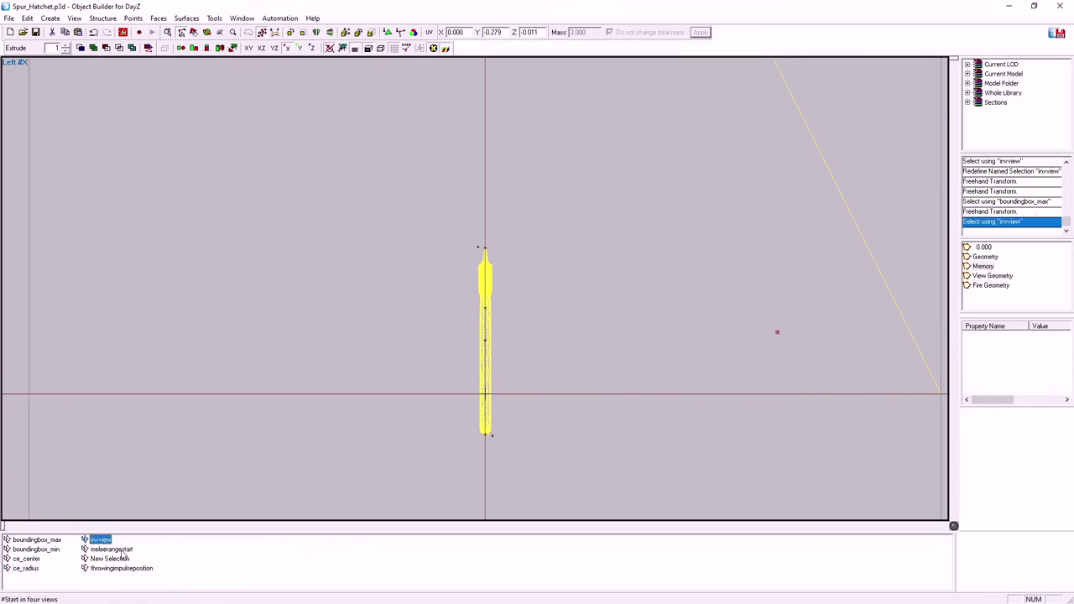
click(111, 549)
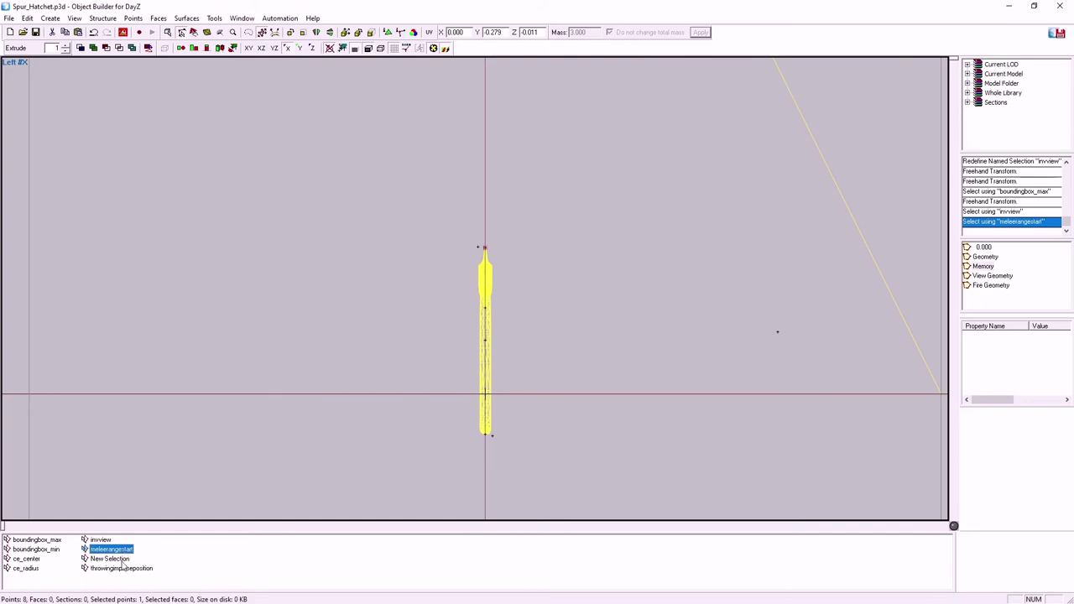
click(115, 560)
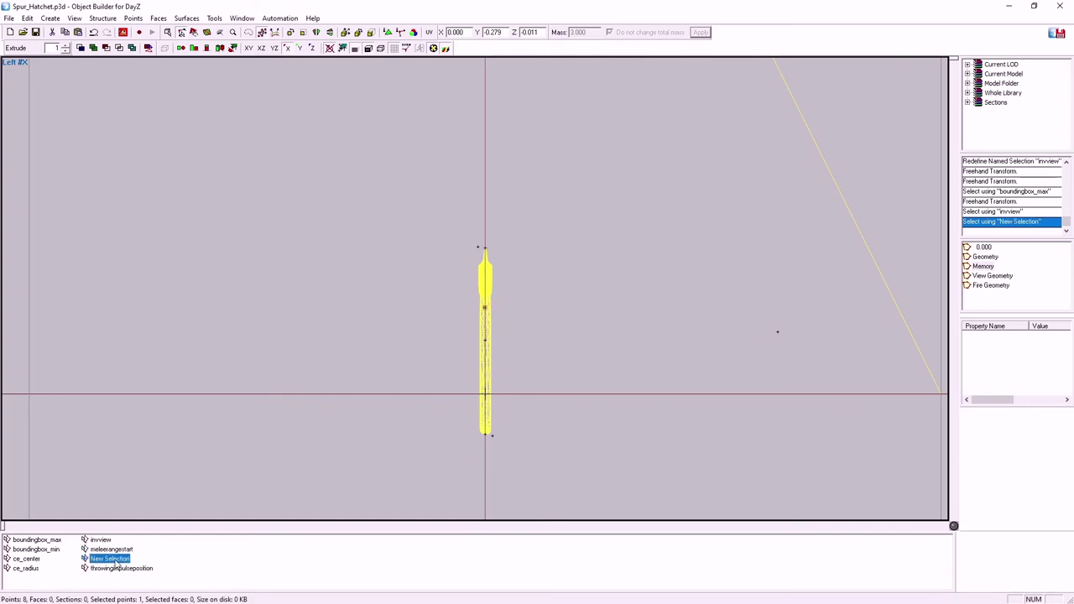
right_click(108, 560)
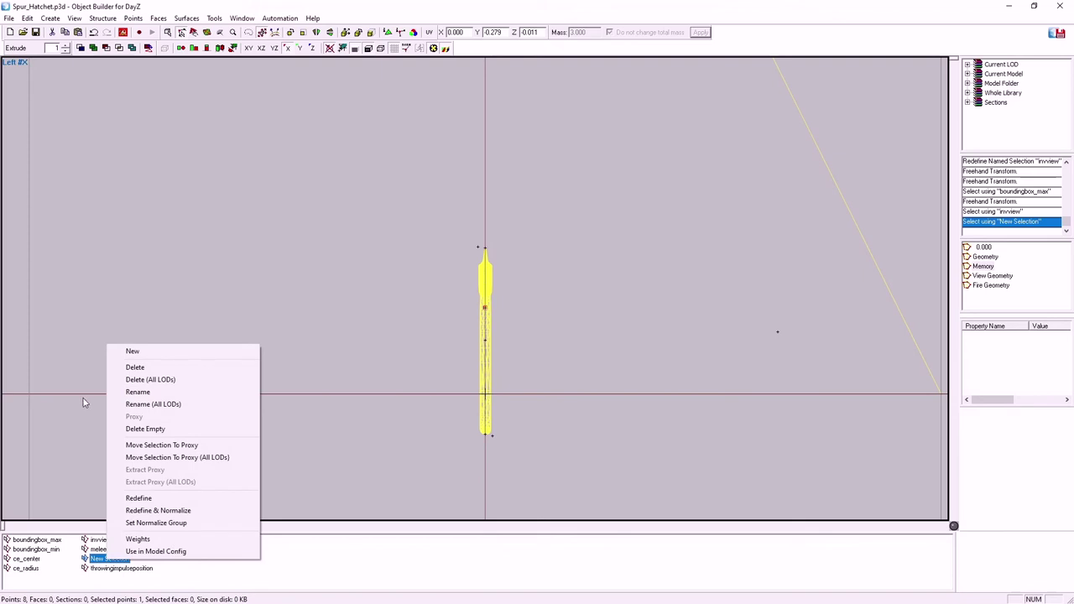
click(139, 392)
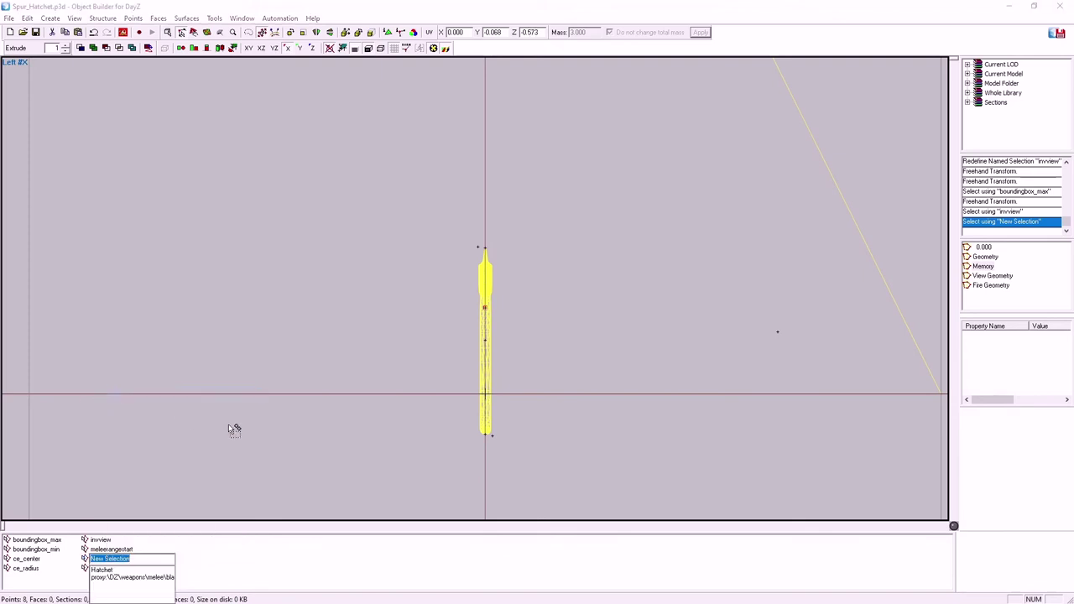
text(meleerangeend)
key(Return)
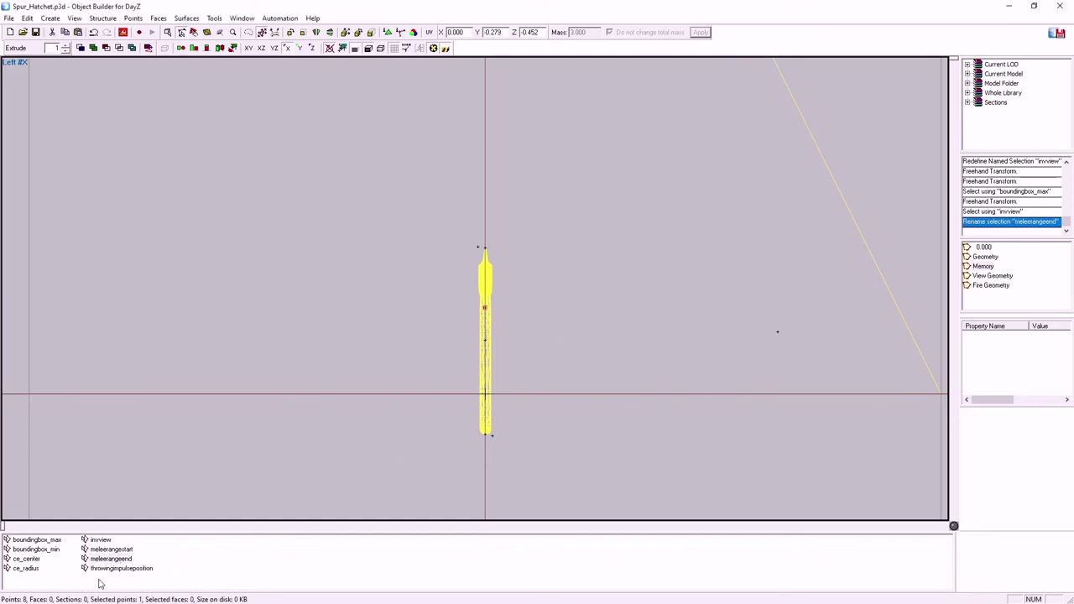
- Select the throwingimpulseposition point and examine its place on the hatchet in the 3D preview
click(220, 48)
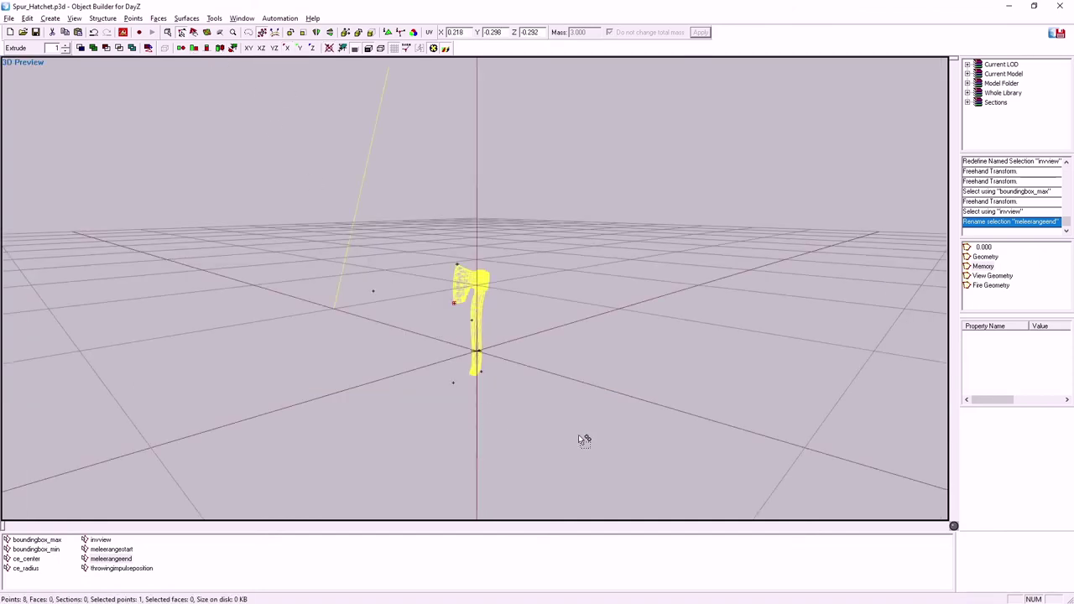
mouse_move(582, 439)
middle_down()
mouse_move(570, 438)
mouse_move(591, 433)
middle_up()
right_drag(595, 437, 511, 401)
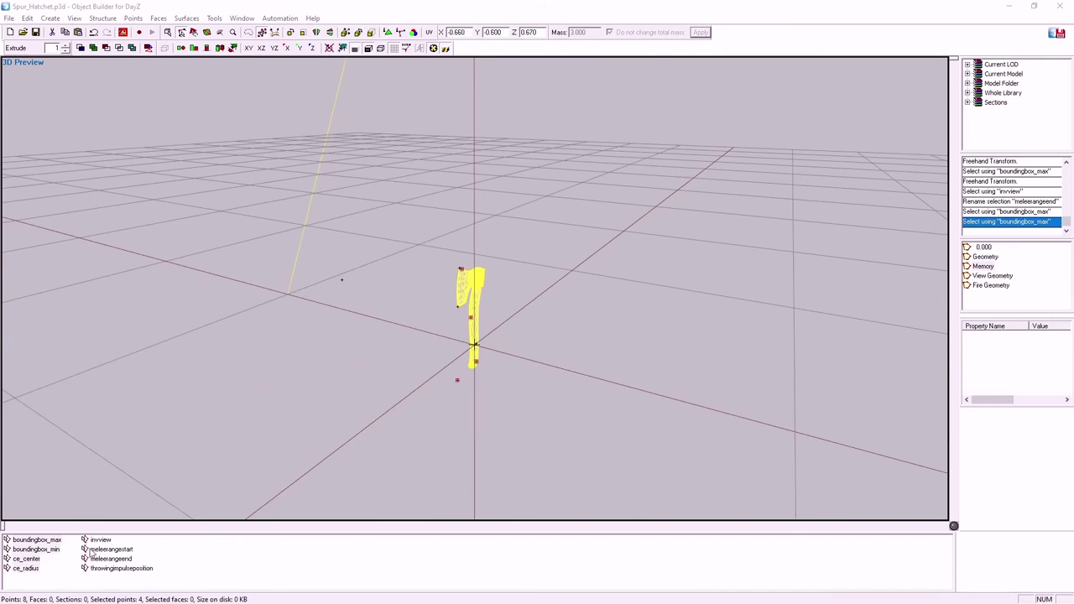
click(111, 570)
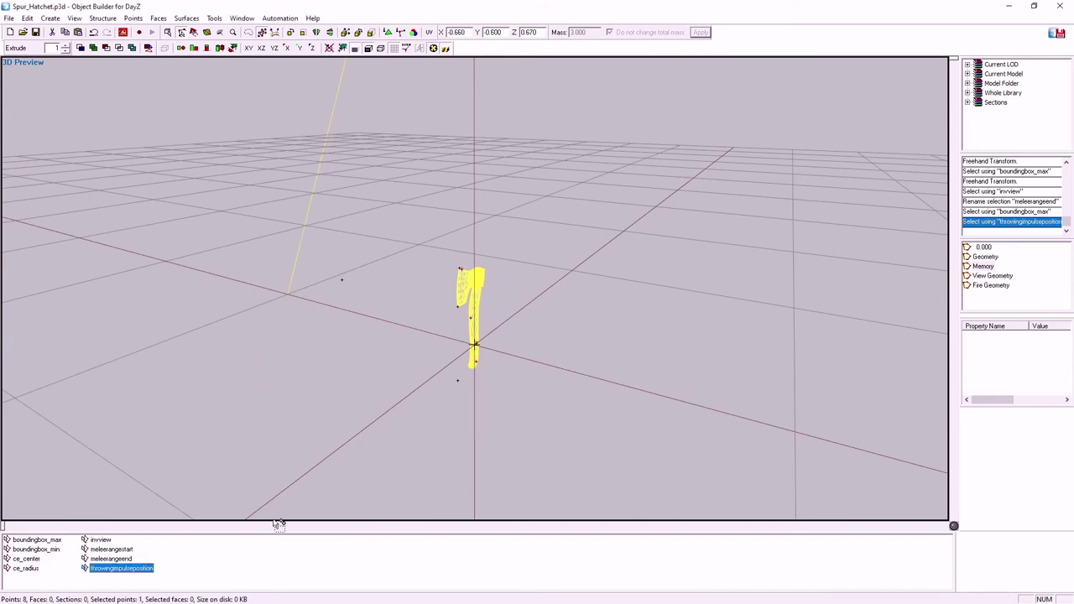
right_drag(566, 414, 563, 414)
scroll(558, 410, up, 3)
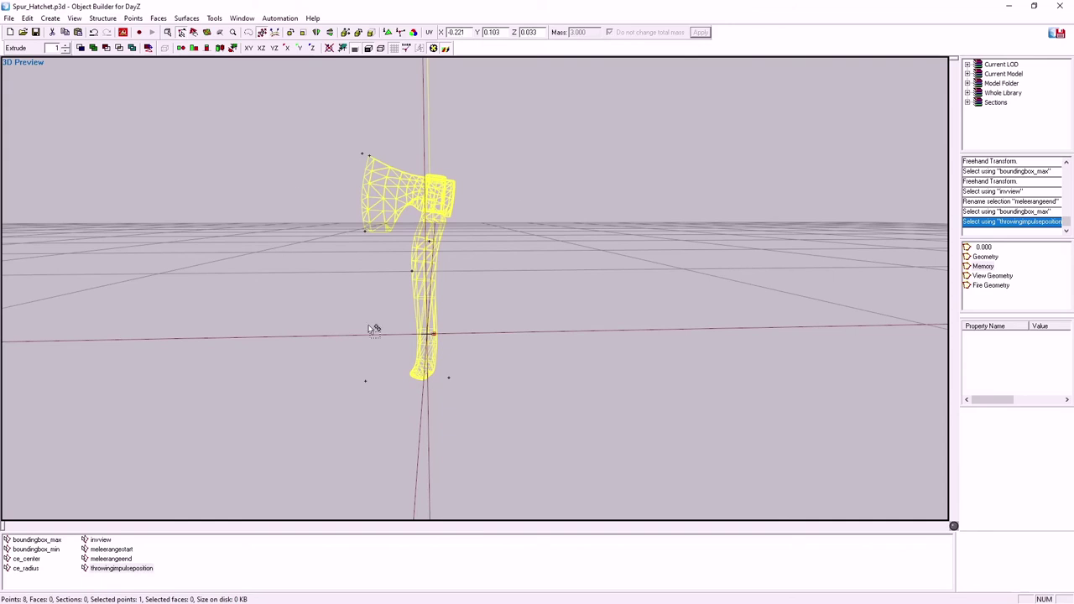
- Switch to File Explorer and open ReBar_Hatchet.p3d from Spur_old\Spur_RoadWarrior\ReBar_Axe on the P: drive
key(alt+Tab)
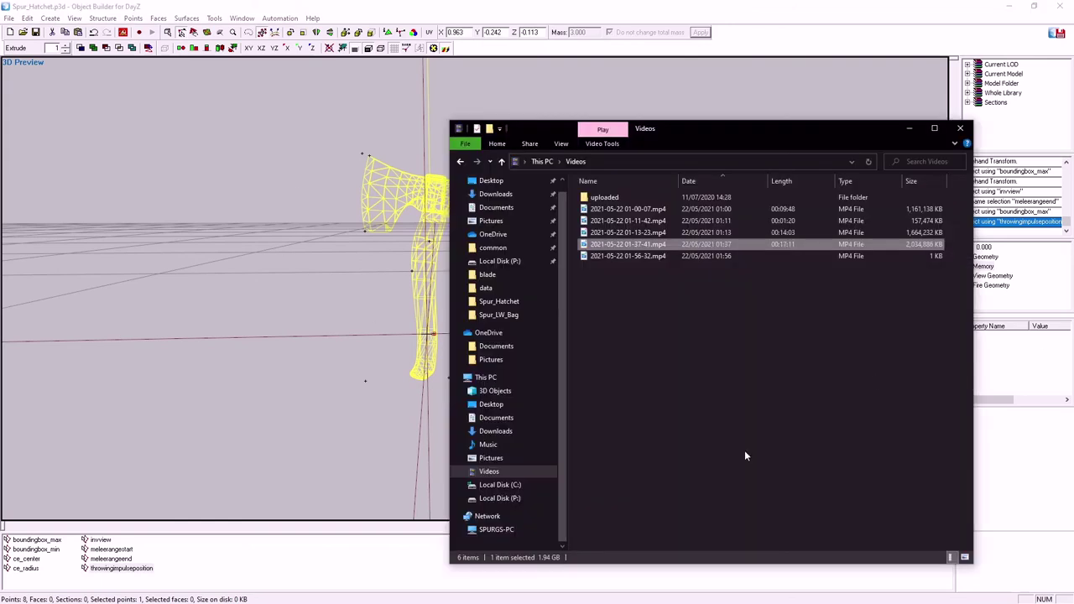
click(534, 500)
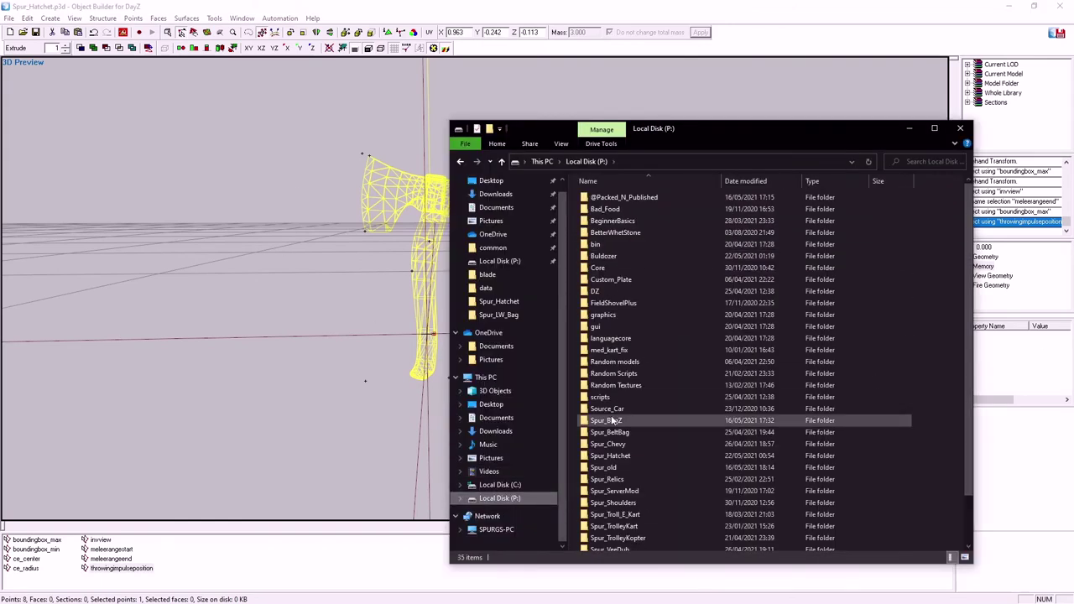
scroll(707, 475, down, 1)
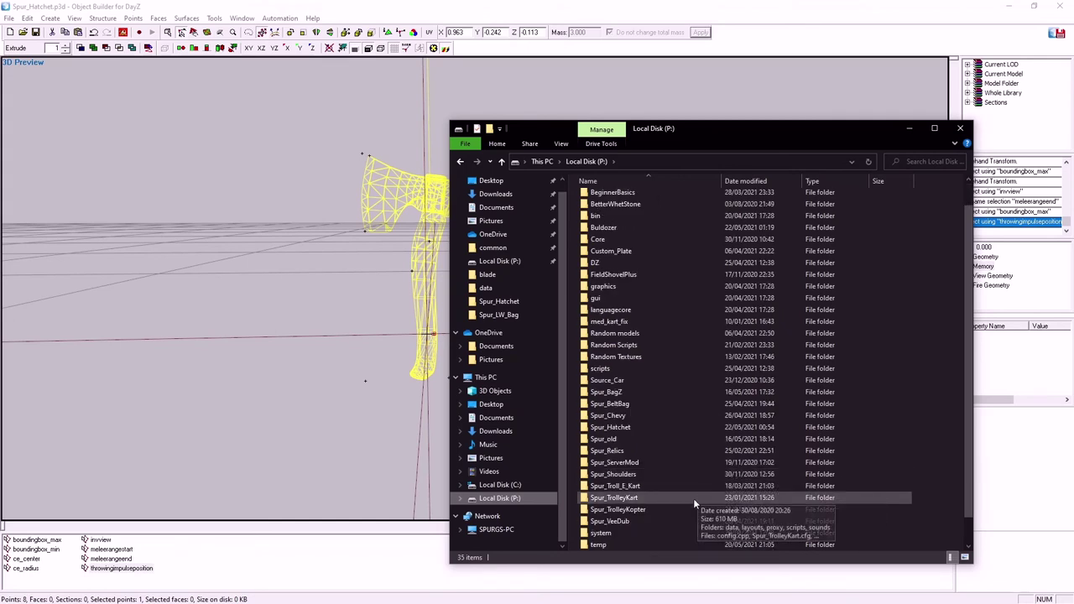
double_click(605, 439)
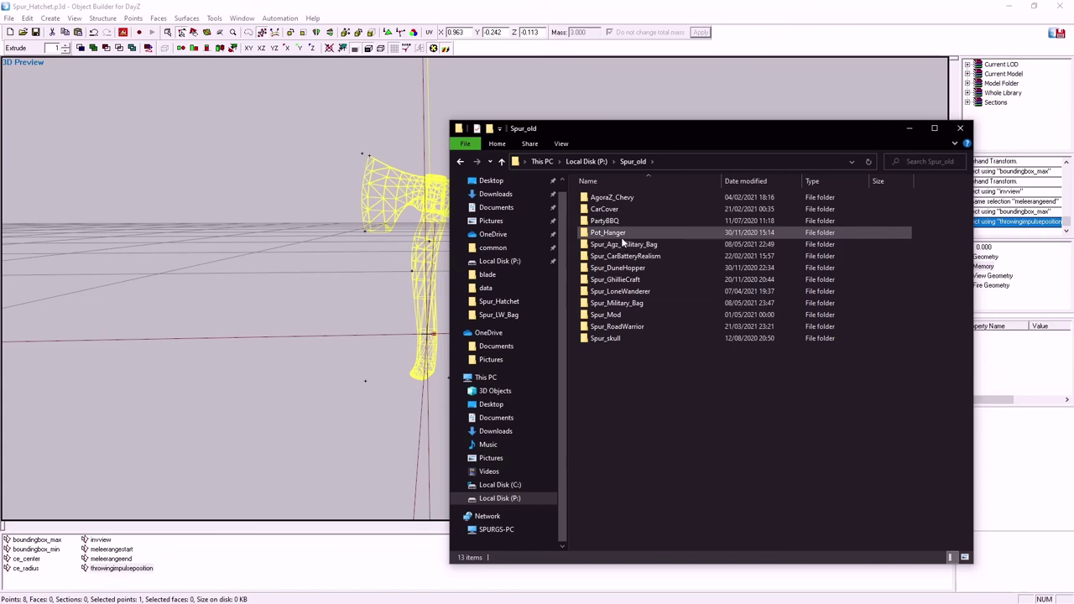
double_click(607, 327)
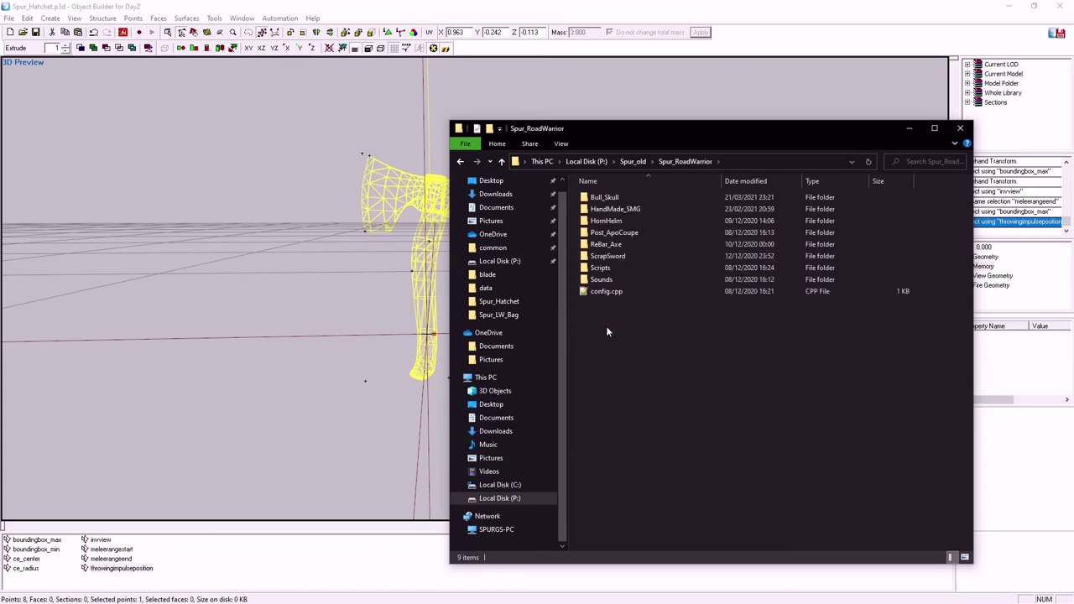
double_click(604, 245)
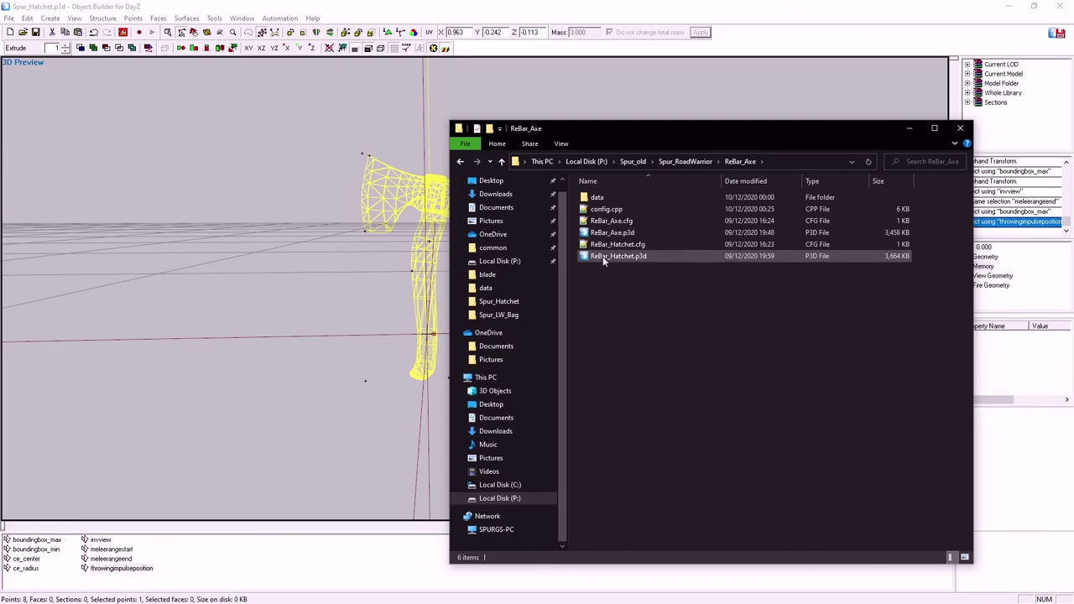
double_click(617, 255)
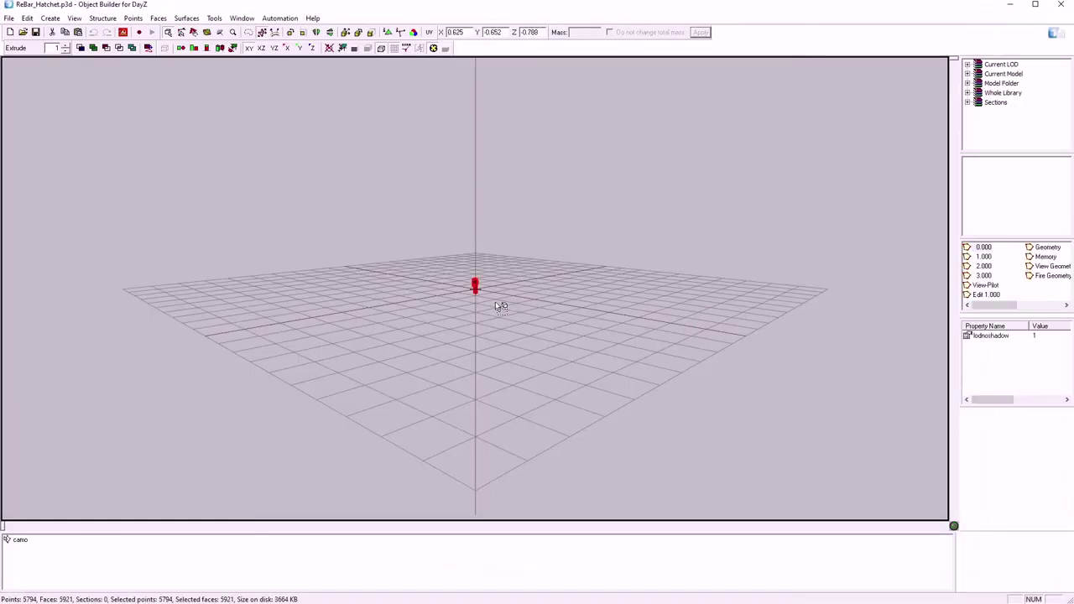
- Examine where throwingimpulseposition sits in the Memory LOD of ReBar_Hatchet.p3d, and put that model's window away
scroll(709, 244, up, 3)
scroll(708, 248, up, 2)
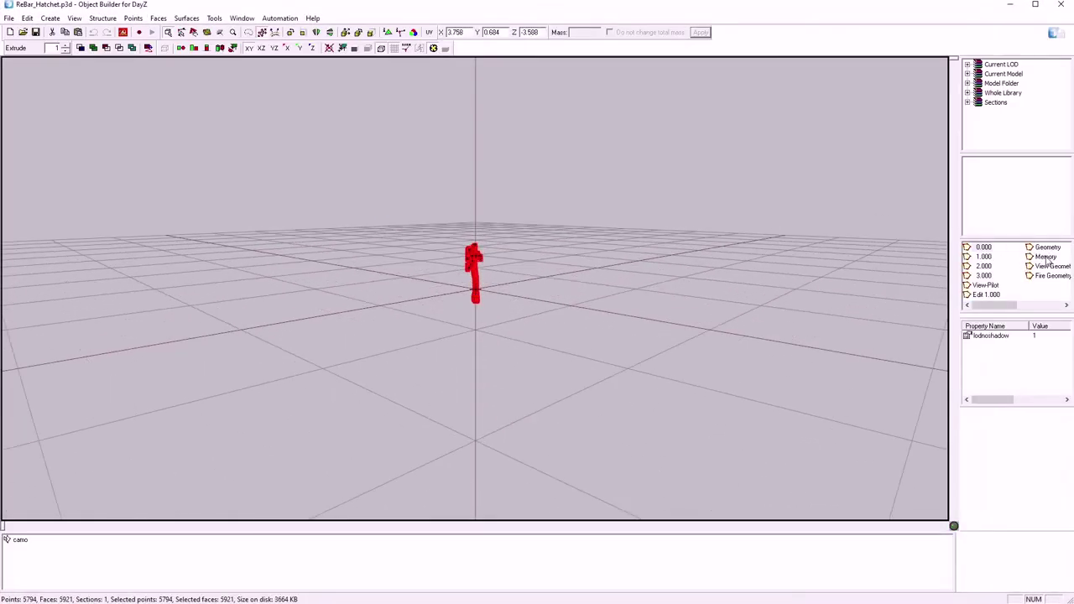
click(1044, 256)
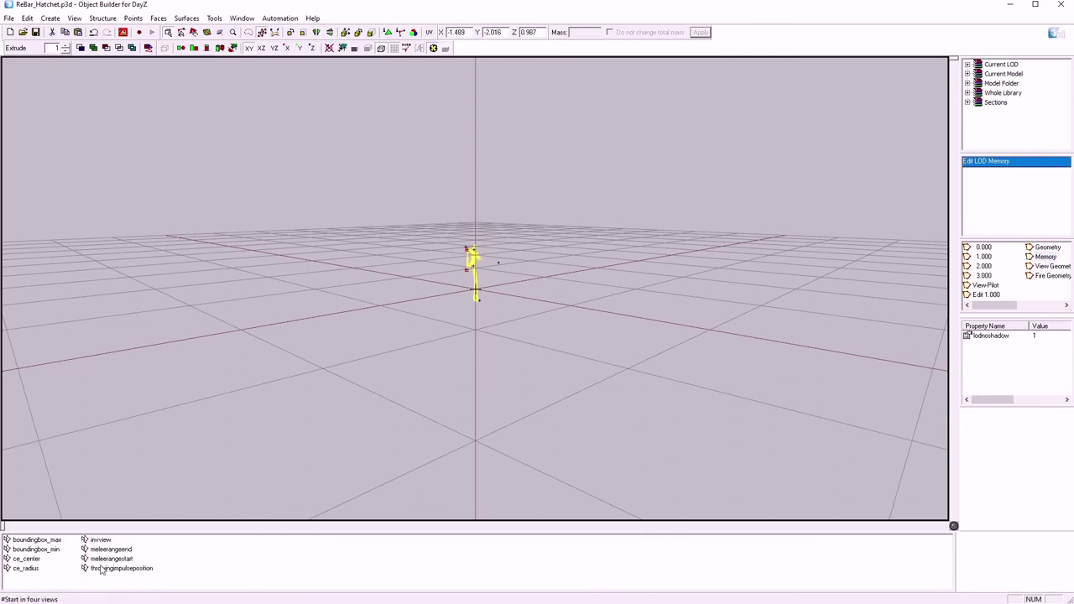
click(103, 571)
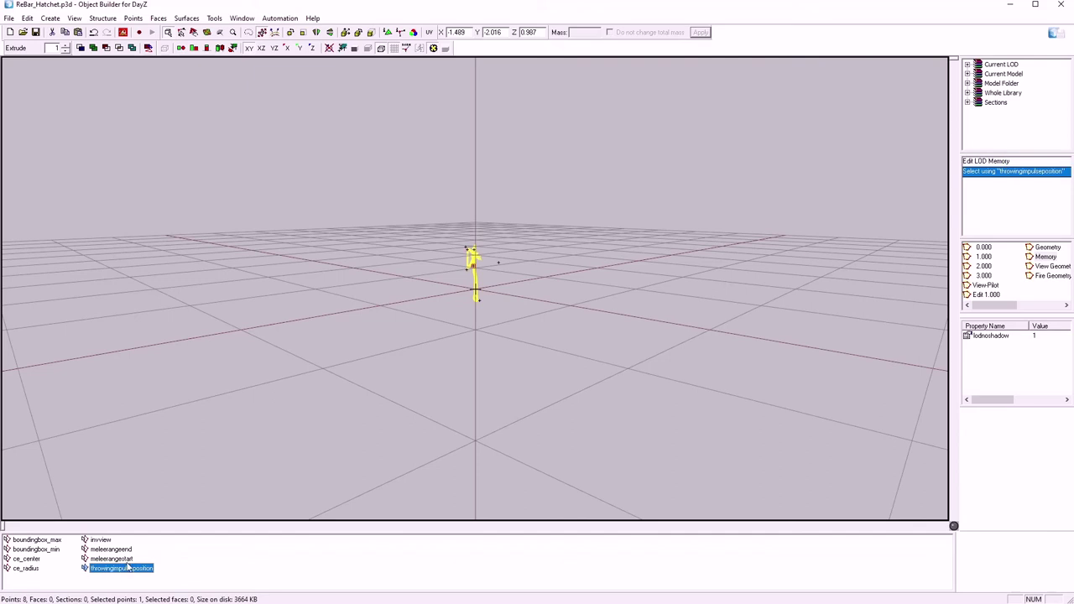
middle_drag(582, 376, 578, 372)
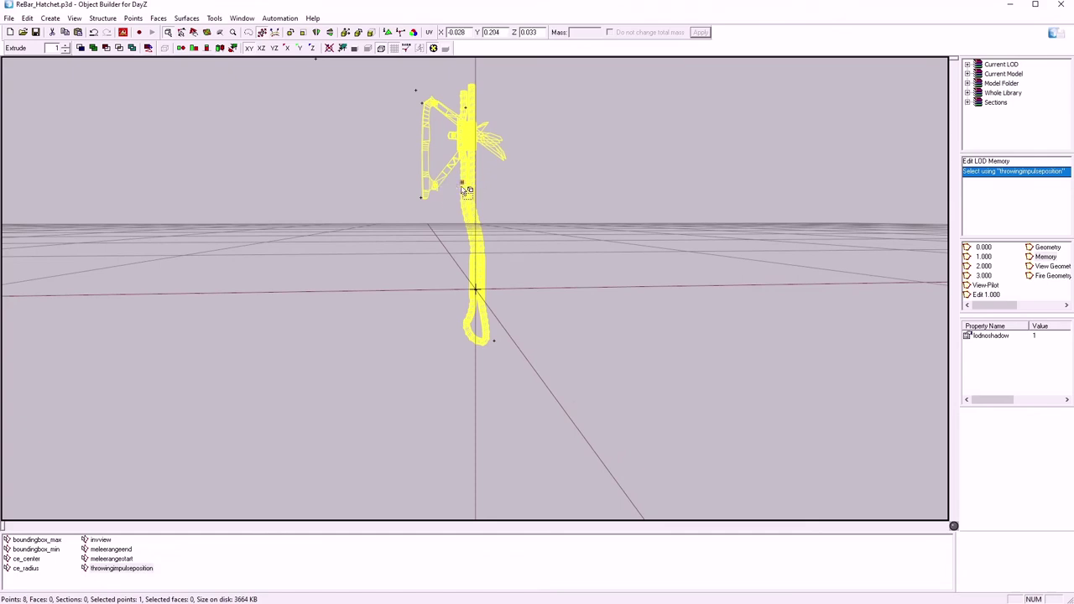
middle_drag(549, 231, 550, 231)
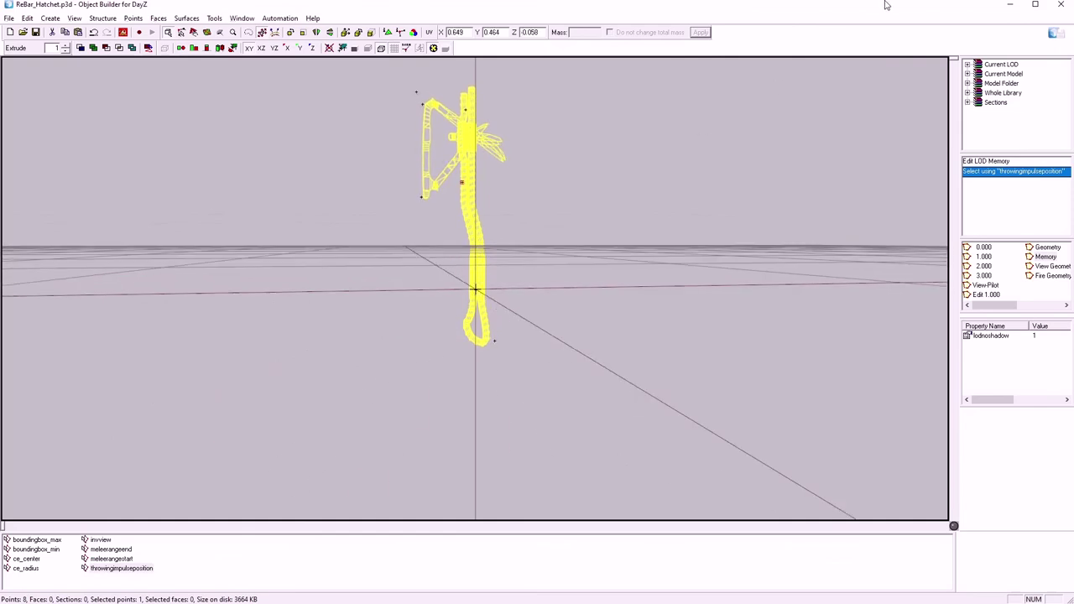
click(1009, 6)
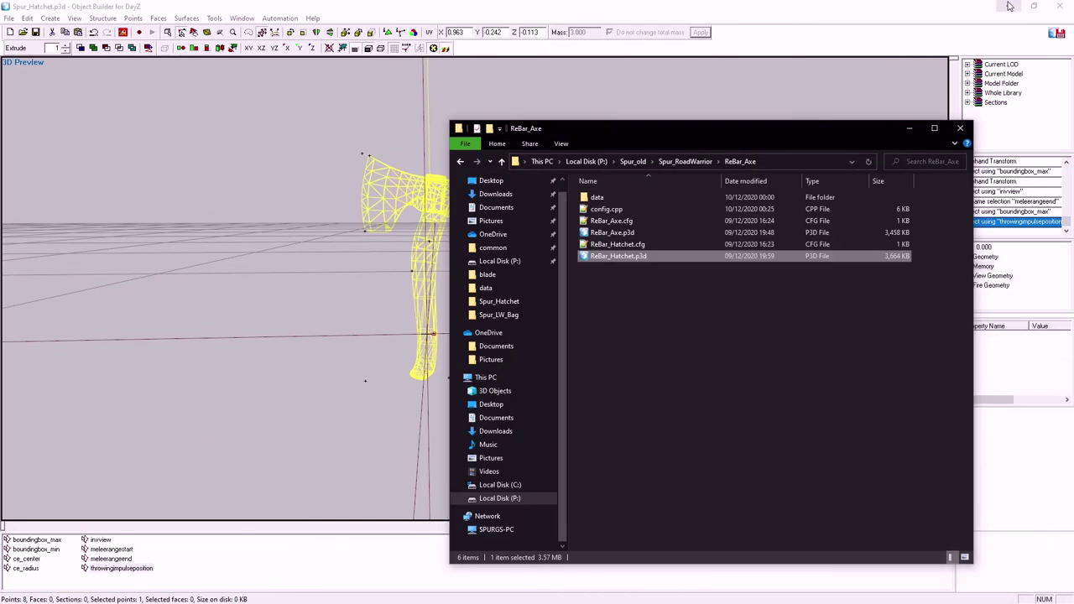
- Return to Spur_Hatchet.p3d and move the throwingimpulseposition point up to the front of the handle, just below the axe head
click(532, 76)
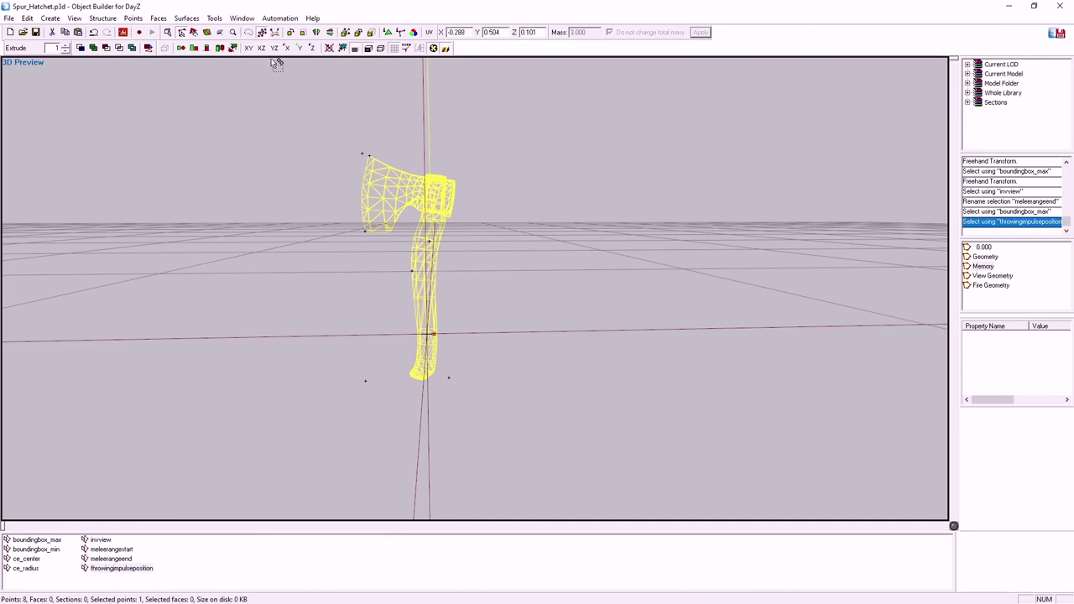
click(300, 48)
mouse_move(467, 387)
shift+mouse_down()
mouse_move(463, 299)
mouse_move(442, 299)
shift+mouse_up()
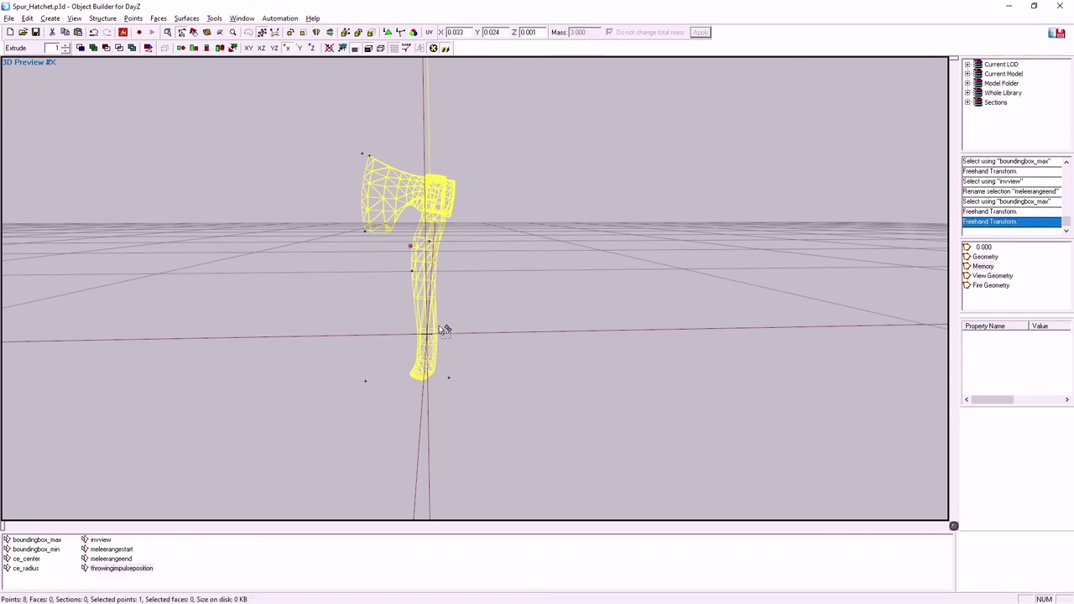
middle_drag(445, 331, 418, 342)
right_drag(423, 344, 673, 287)
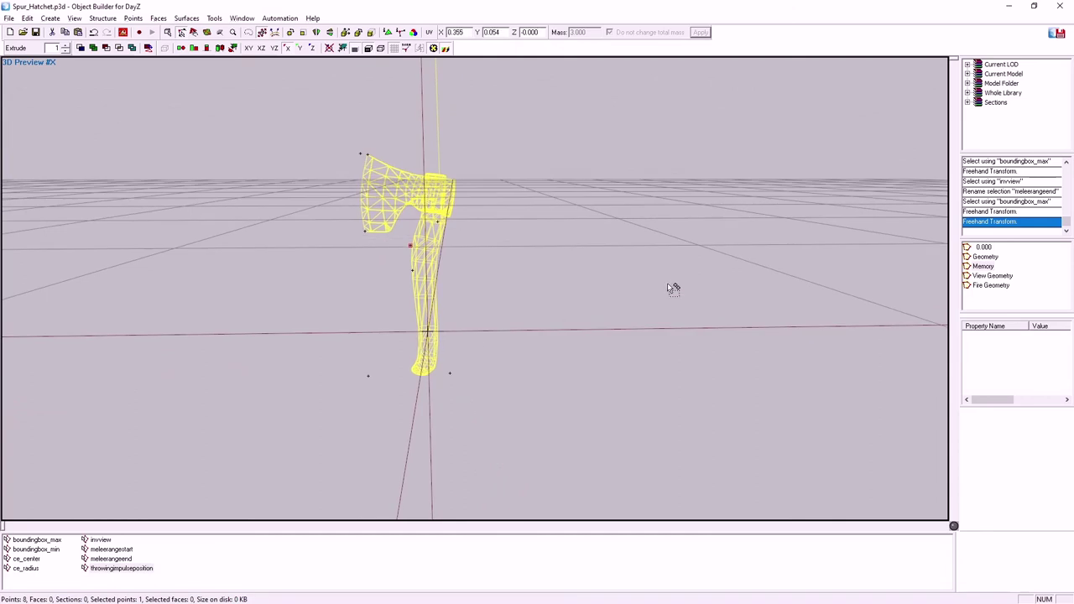
- Review the Fire Geometry, View Geometry, Memory and Geometry LODs of the hatchet in turn
click(990, 286)
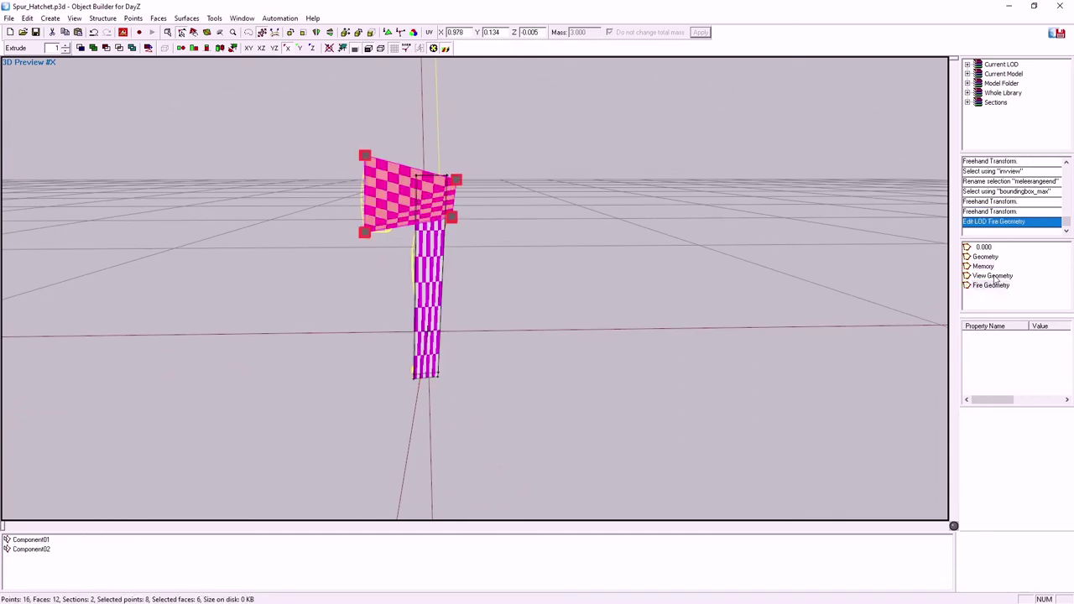
click(994, 276)
click(983, 266)
click(985, 256)
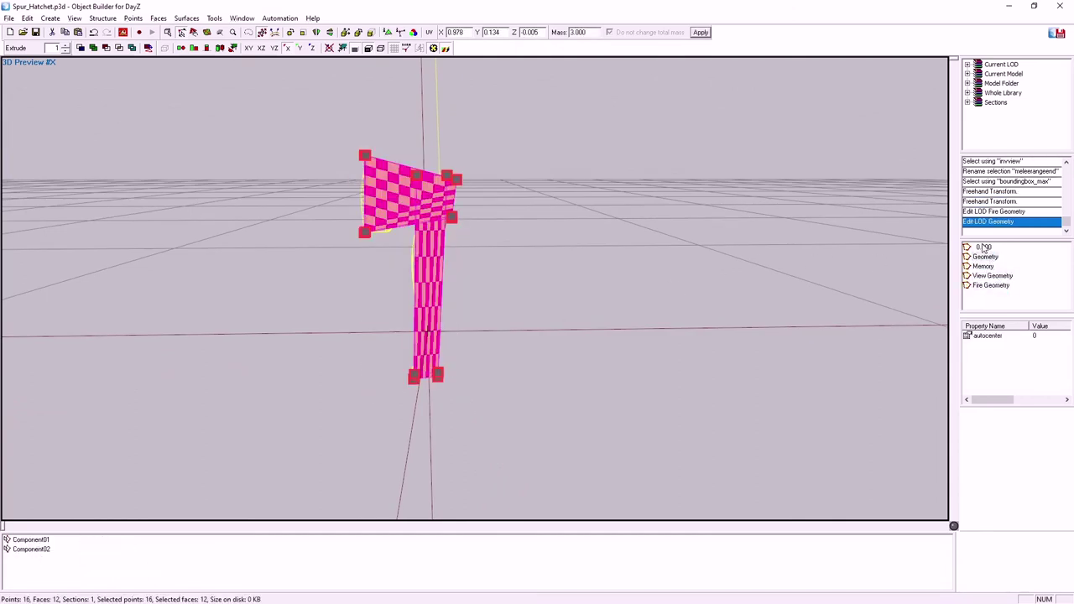
- Display the hatchet's 0.000 LOD, and read the Bohemia wiki's LOD page in the browser down to the Fire Geometry section
click(983, 247)
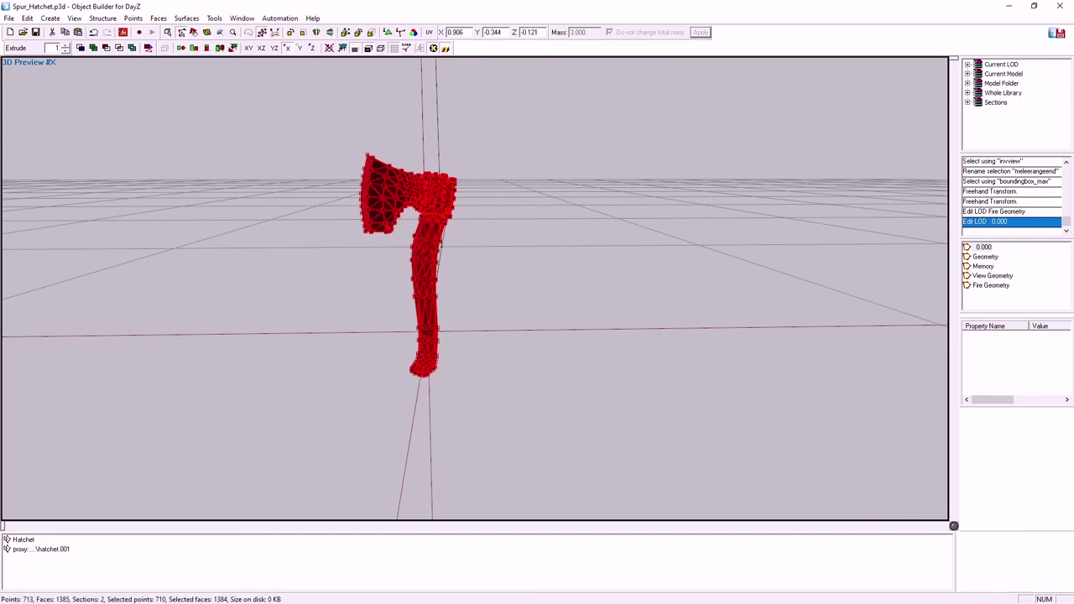
key(alt+Tab)
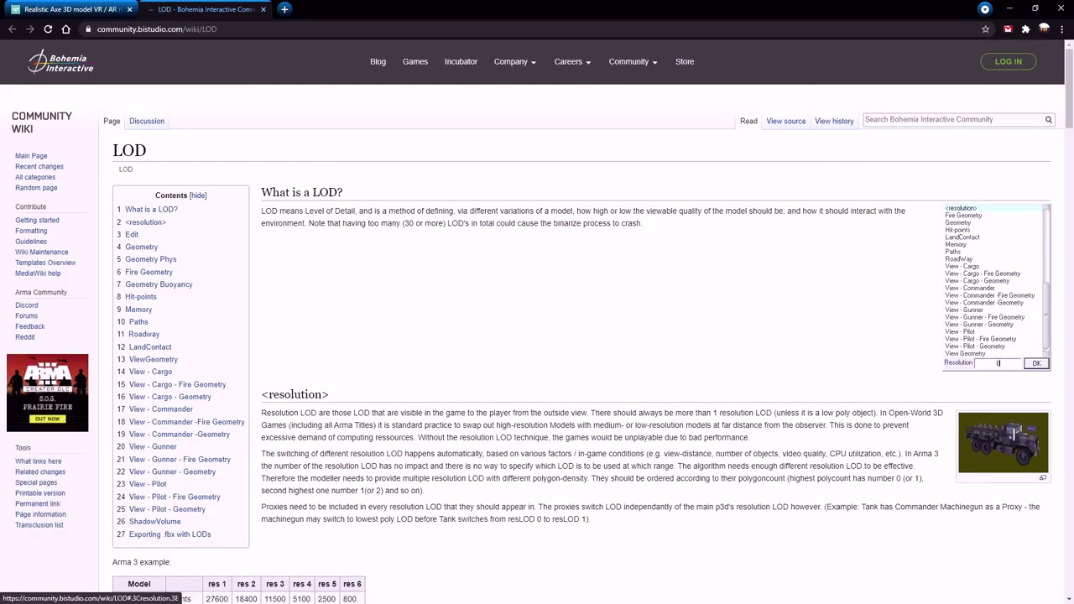
drag(115, 156, 162, 156)
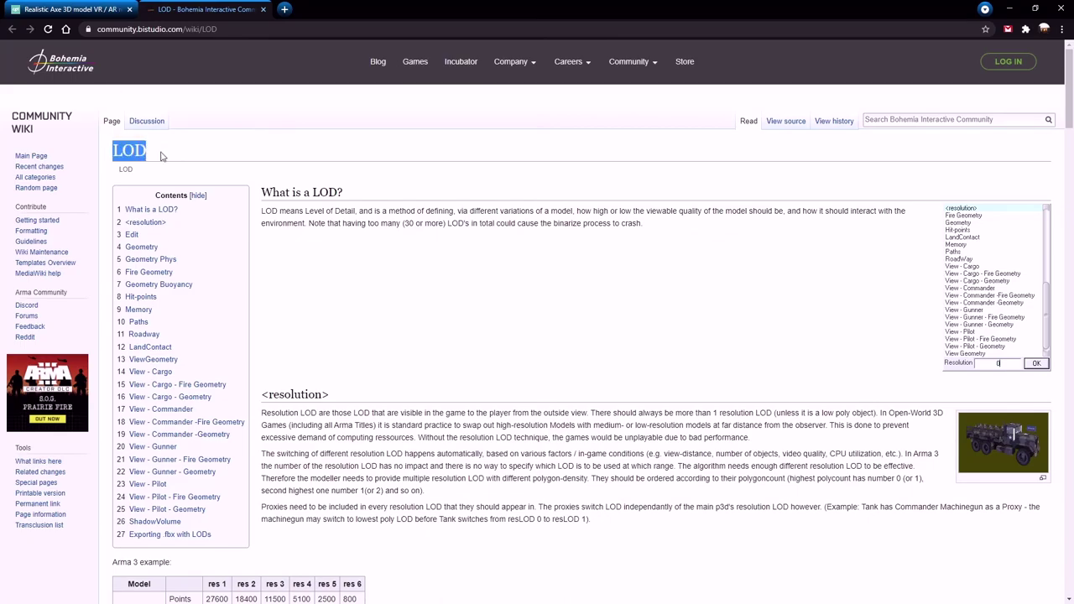
scroll(469, 335, down, 8)
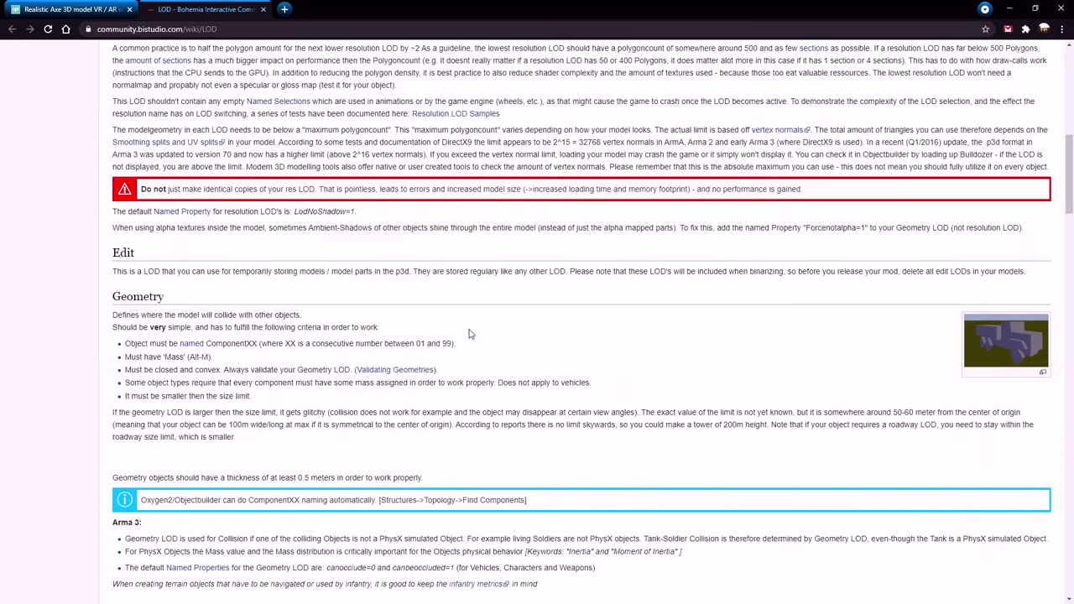
scroll(210, 341, down, 4)
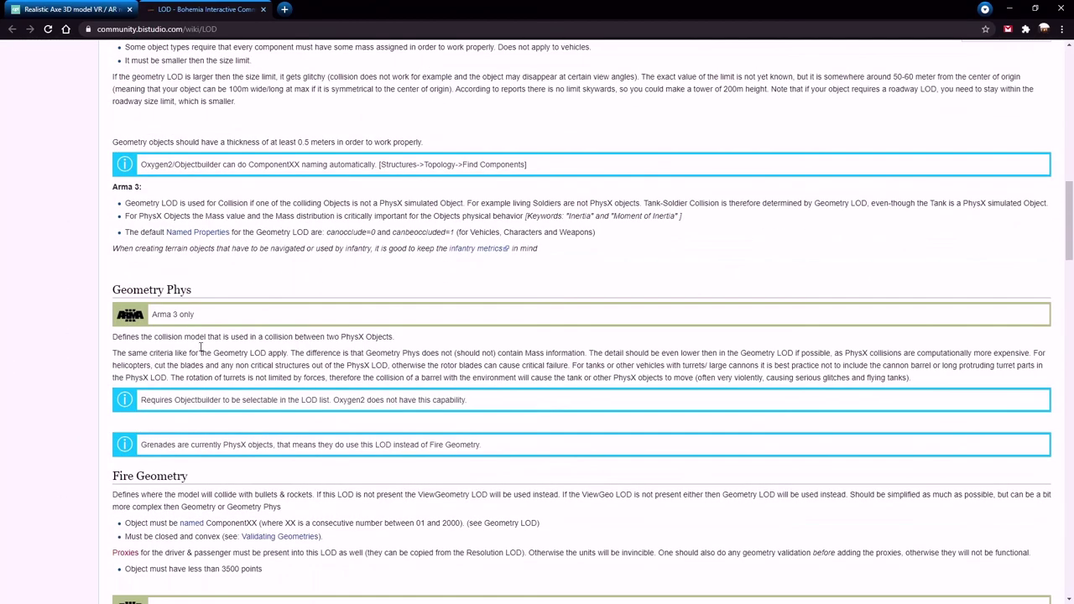
scroll(200, 347, down, 3)
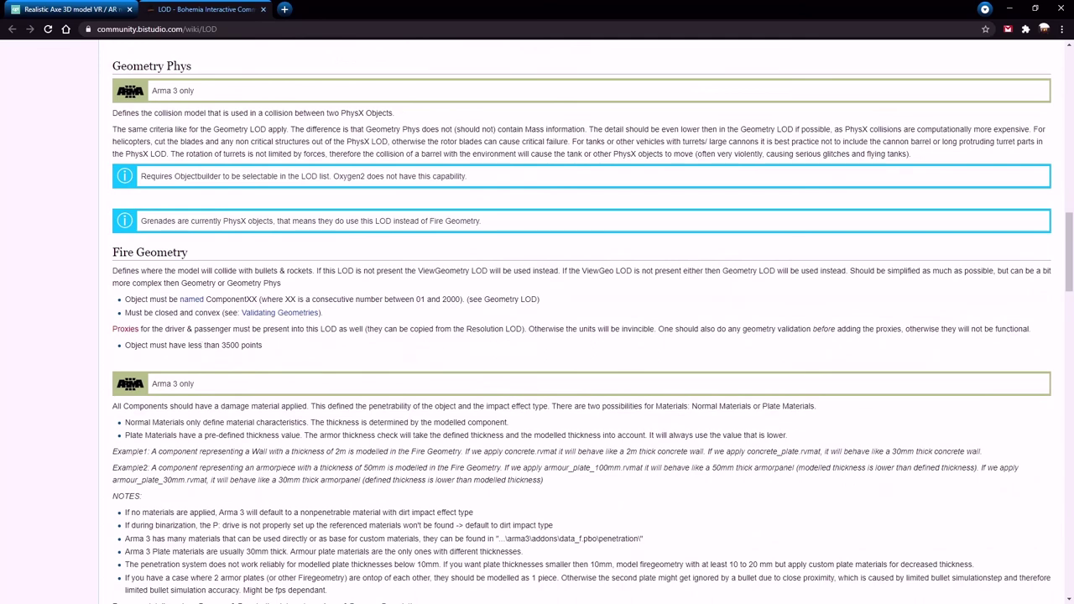
- Switch to the ODOL viewer showing P:\DZ\weapons\melee\blade\hatchet.p3d and go through its named selections from throwingimpulseposition up to boundingbox_max
key(alt+Tab)
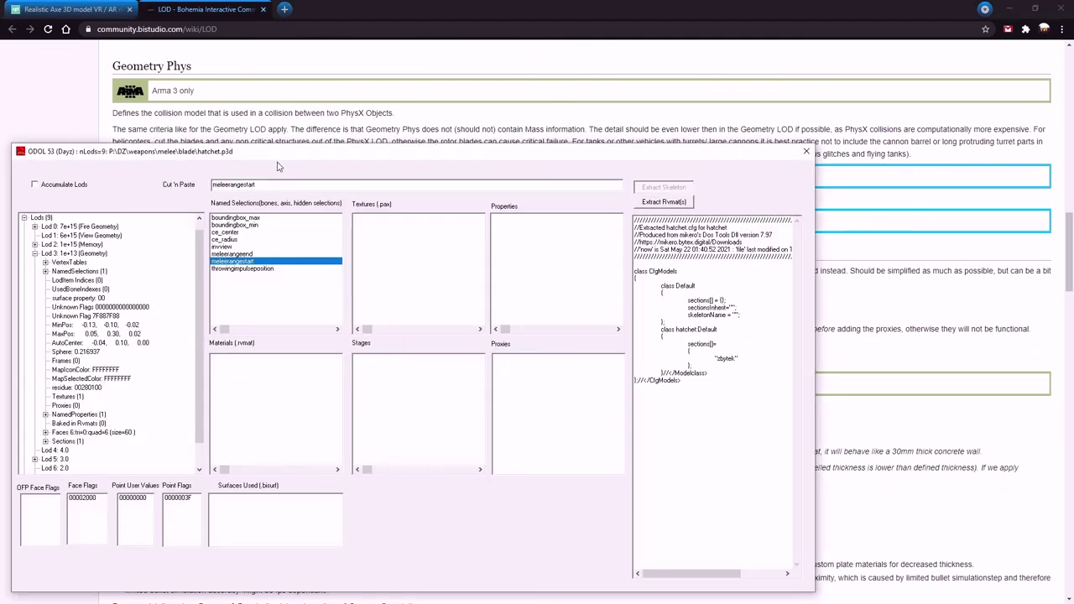
drag(280, 159, 428, 102)
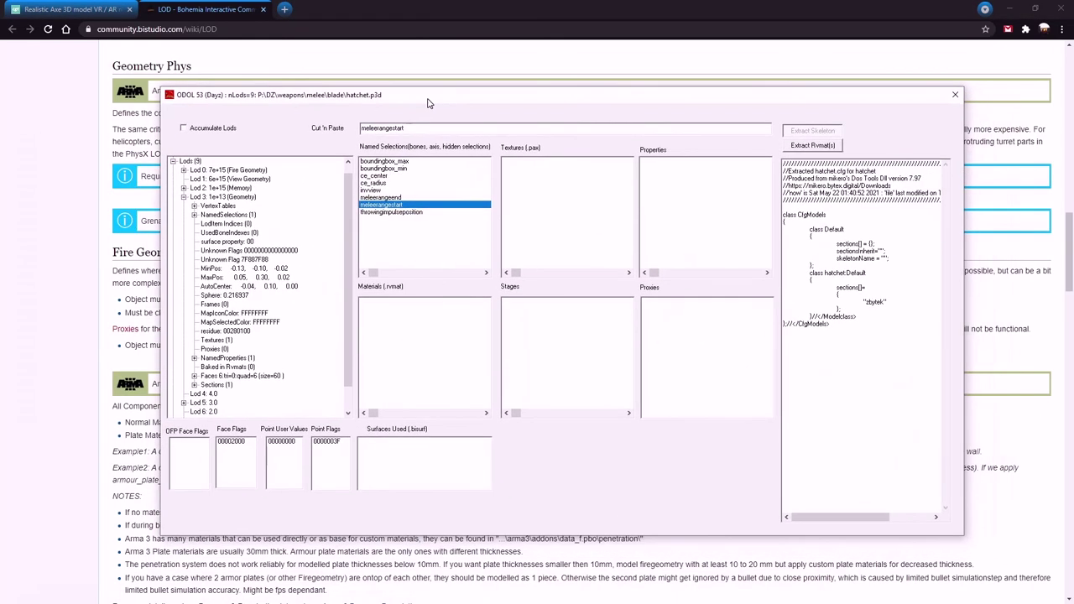
click(408, 212)
click(375, 205)
click(371, 197)
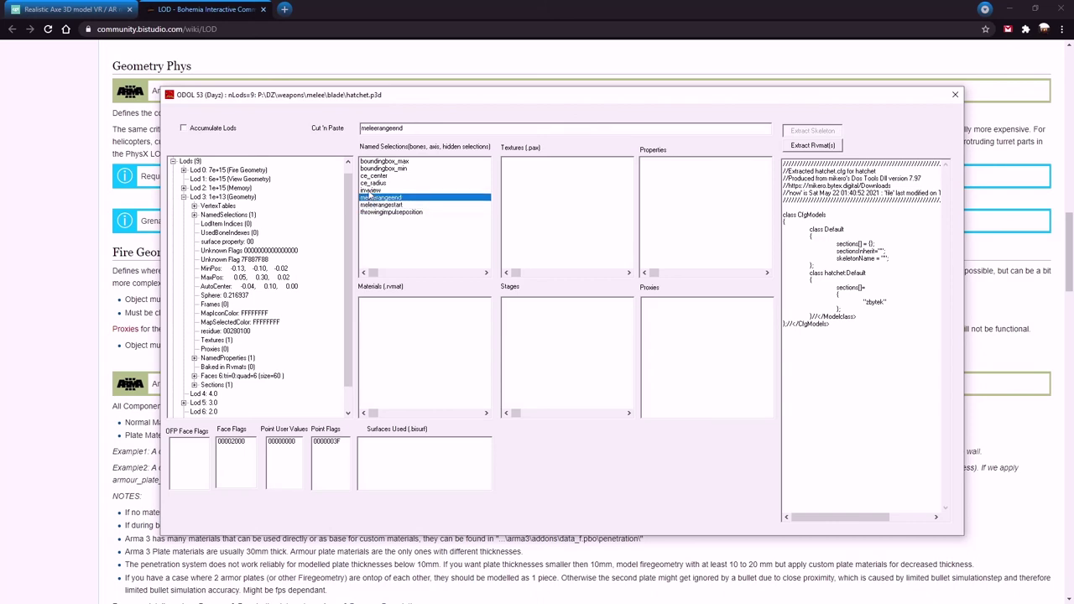
click(370, 190)
click(369, 183)
click(370, 175)
click(370, 169)
click(371, 162)
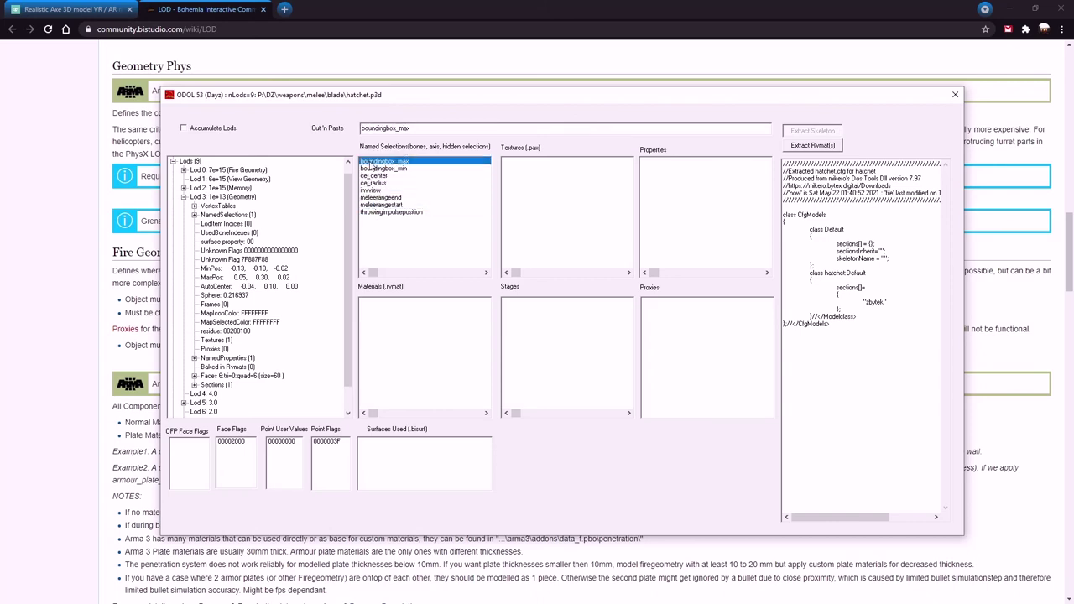
click(379, 213)
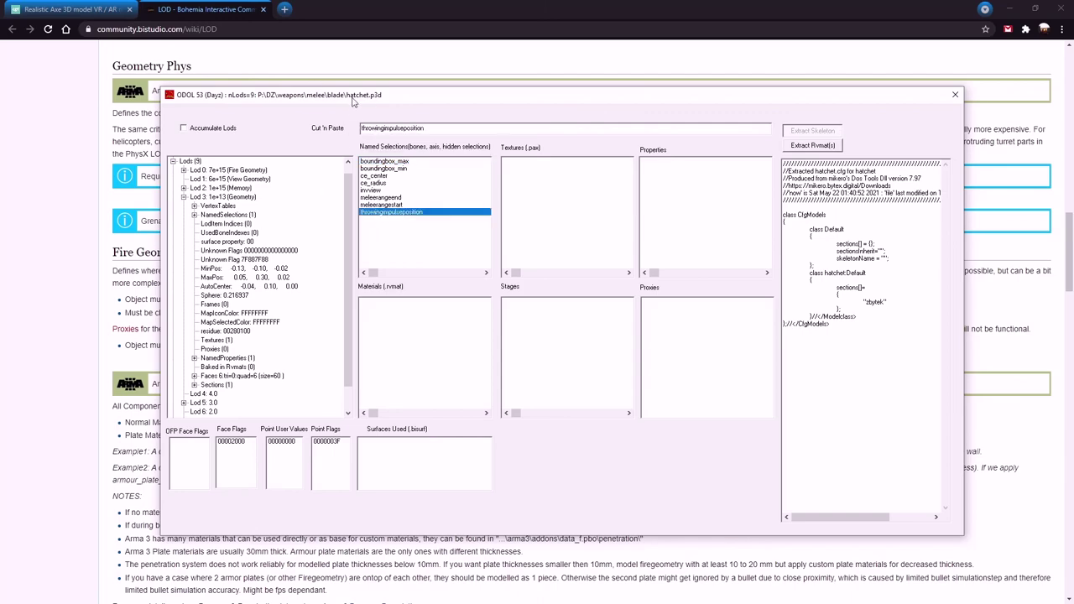
- Recheck each memory point name of the original hatchet.p3d, ending on throwingimpulseposition
mouse_move(353, 101)
mouse_down()
mouse_move(367, 99)
mouse_move(339, 115)
mouse_up()
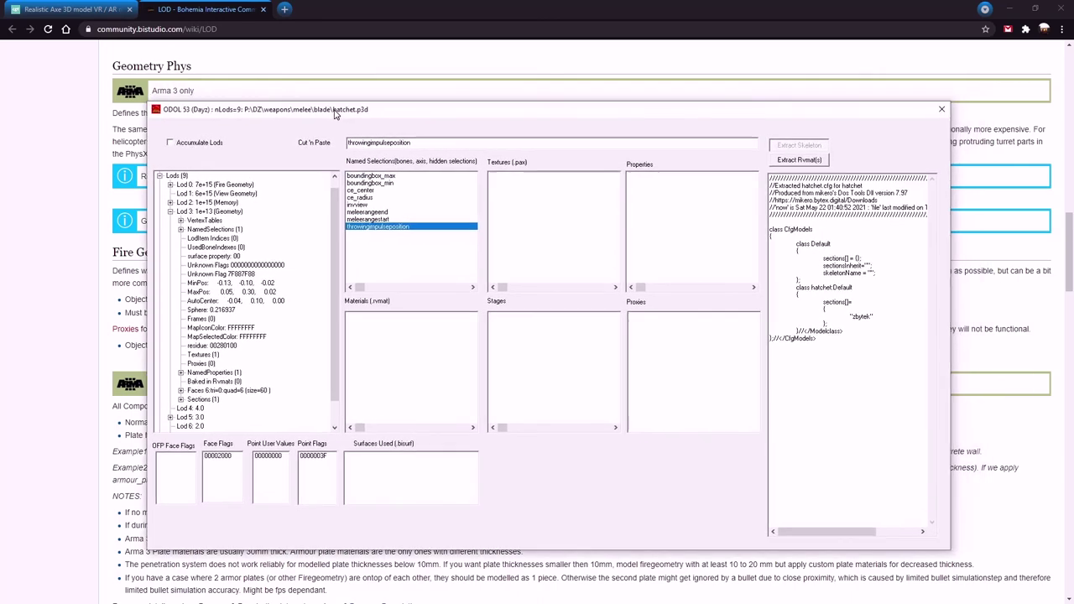
click(366, 219)
click(367, 213)
click(368, 190)
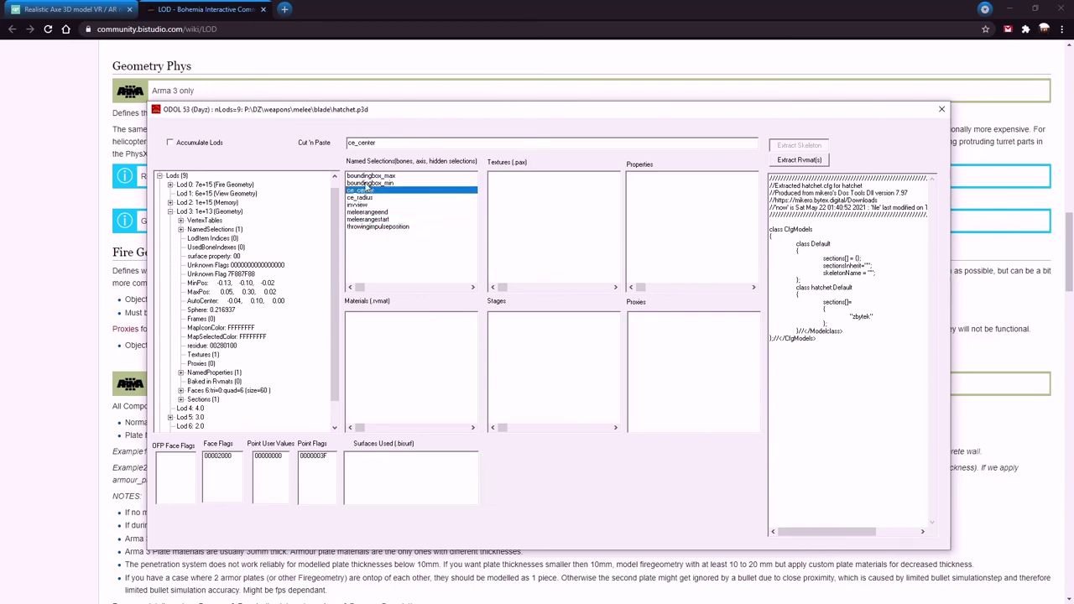
click(364, 183)
click(365, 175)
click(366, 183)
click(365, 190)
click(361, 197)
click(355, 206)
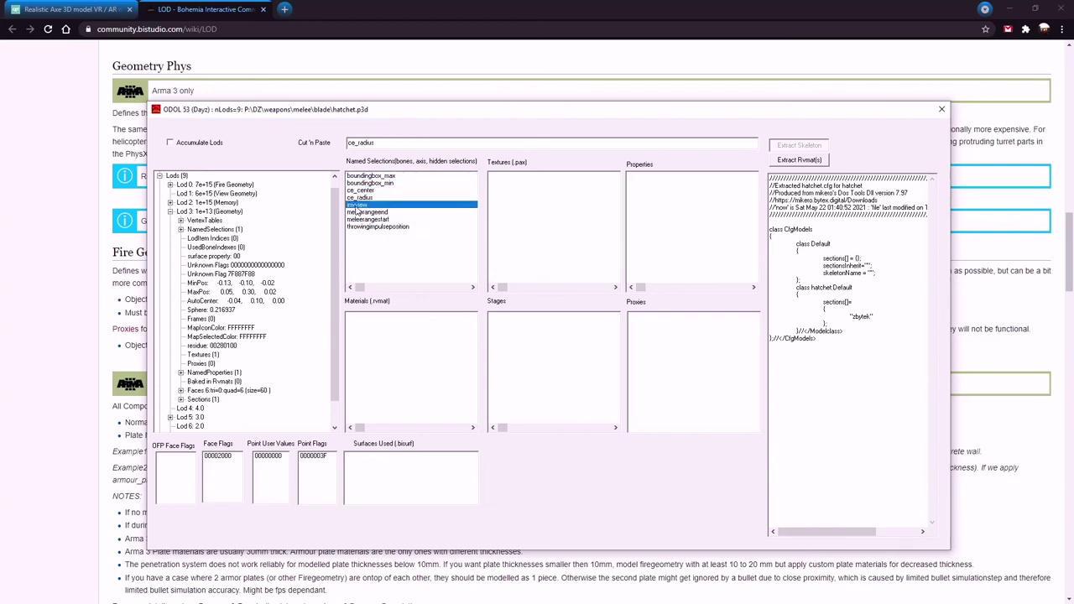
click(357, 212)
click(357, 219)
click(367, 227)
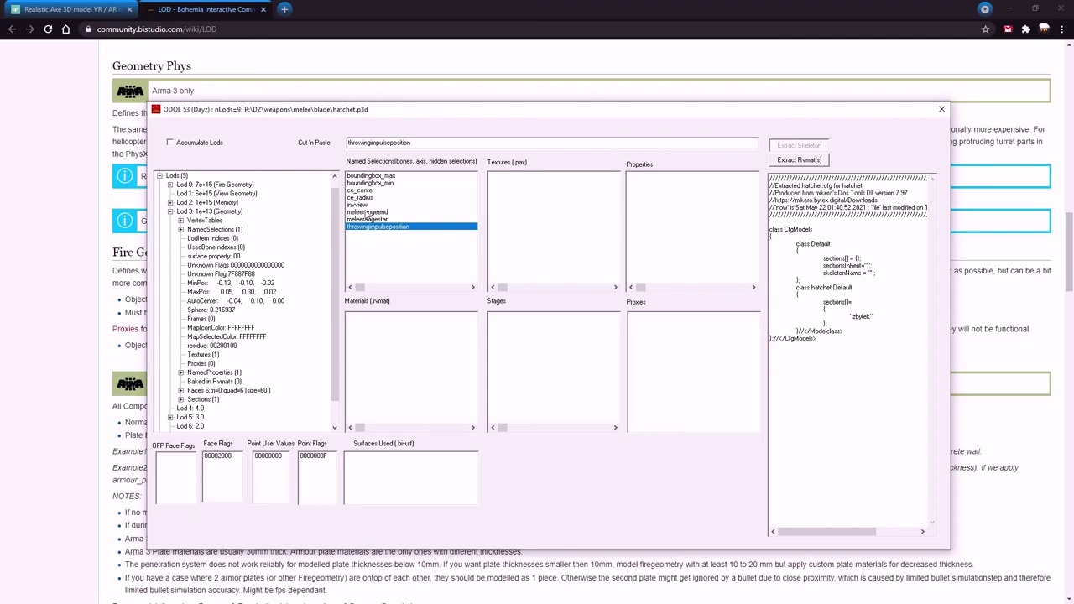
- Close the ODOL viewer and start the external 3D preview for Spur_Hatchet.p3d in Object Builder
click(941, 109)
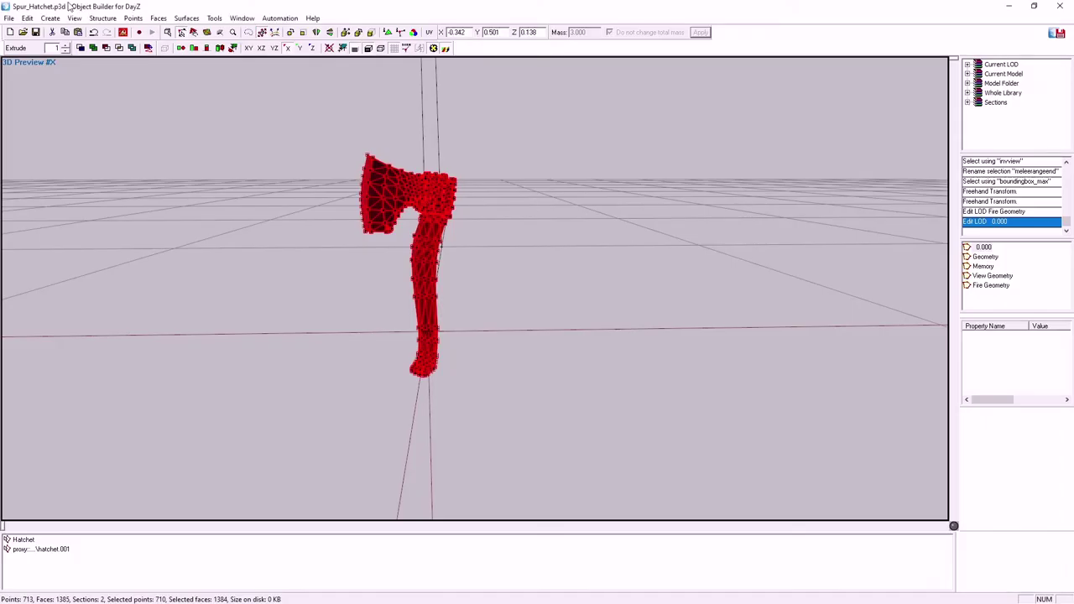
click(123, 33)
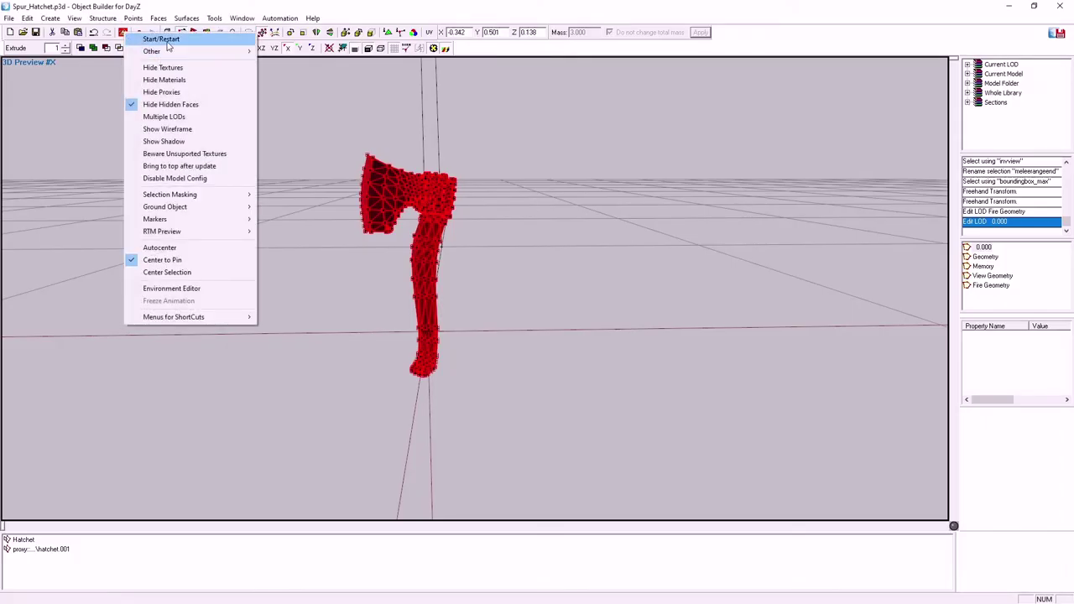
click(167, 41)
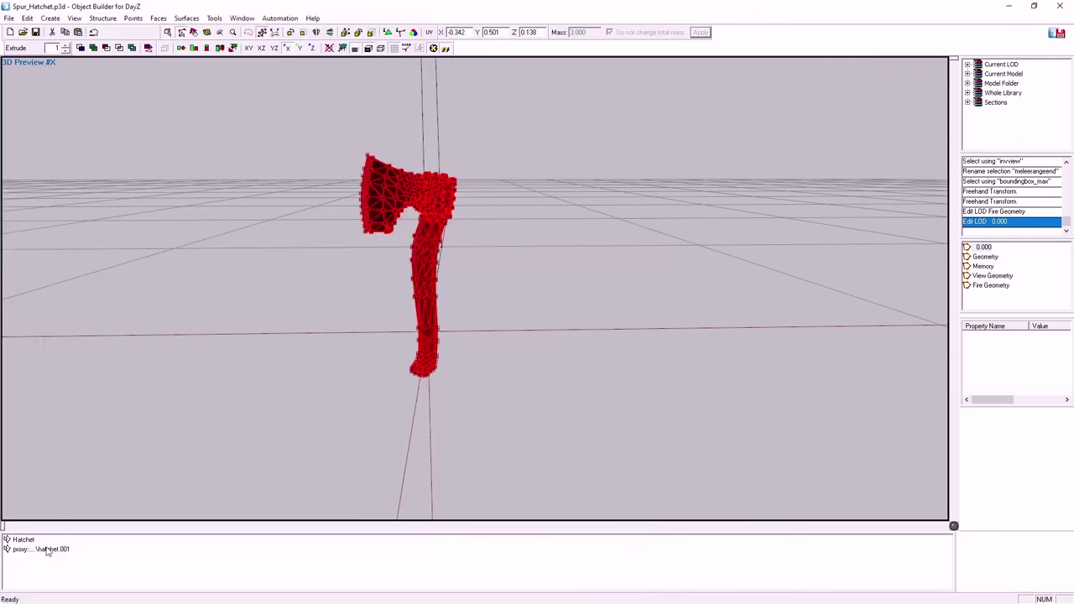
- Delete the hatchet.001 proxy's geometry from the 0.000 LOD, together with its named selection
click(46, 550)
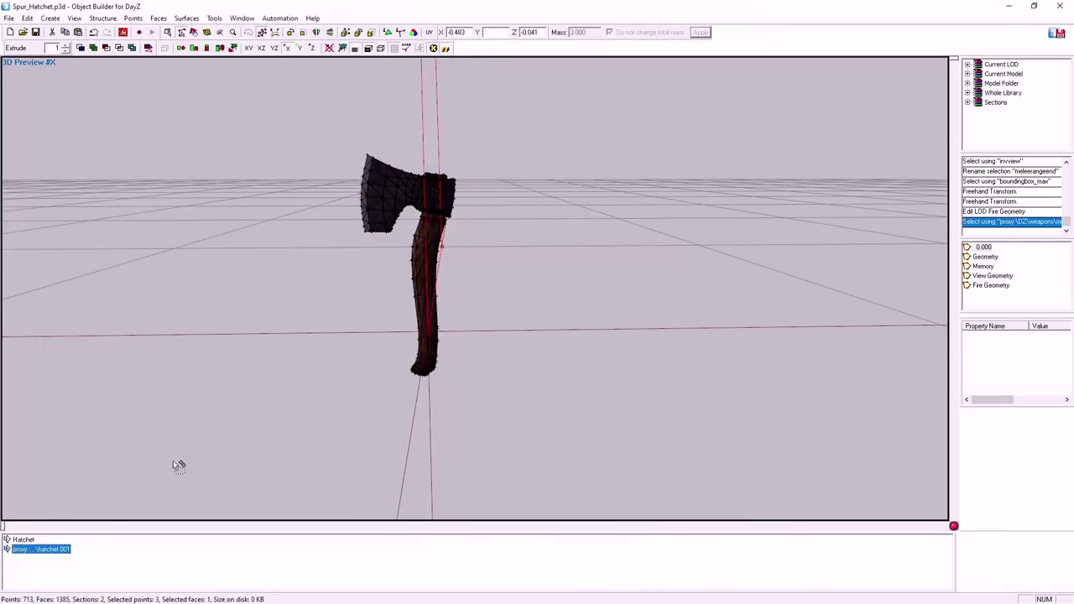
key(Delete)
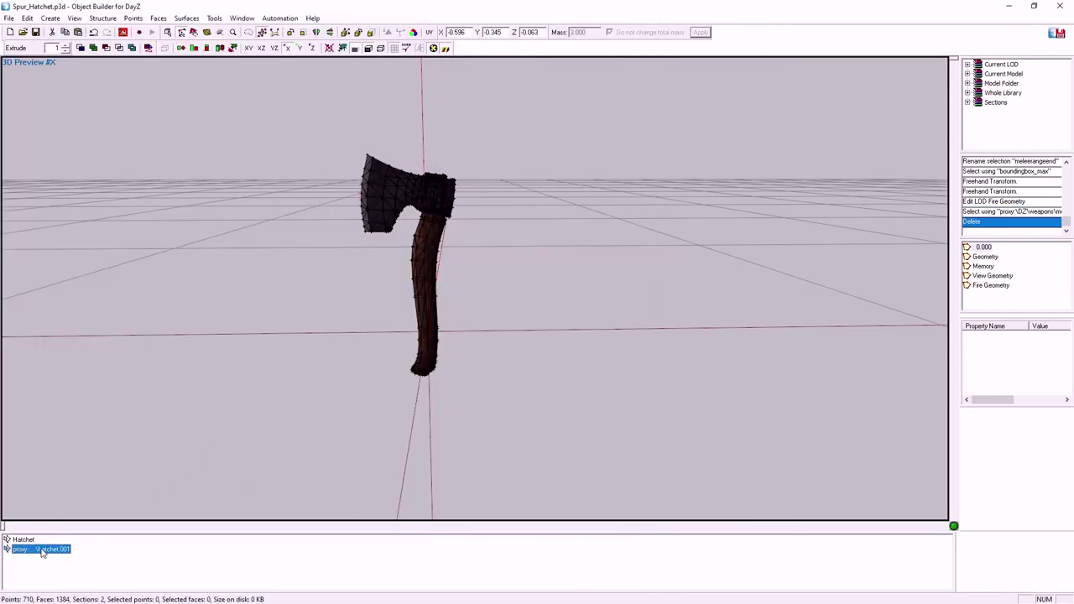
right_click(41, 549)
click(46, 550)
right_click(41, 549)
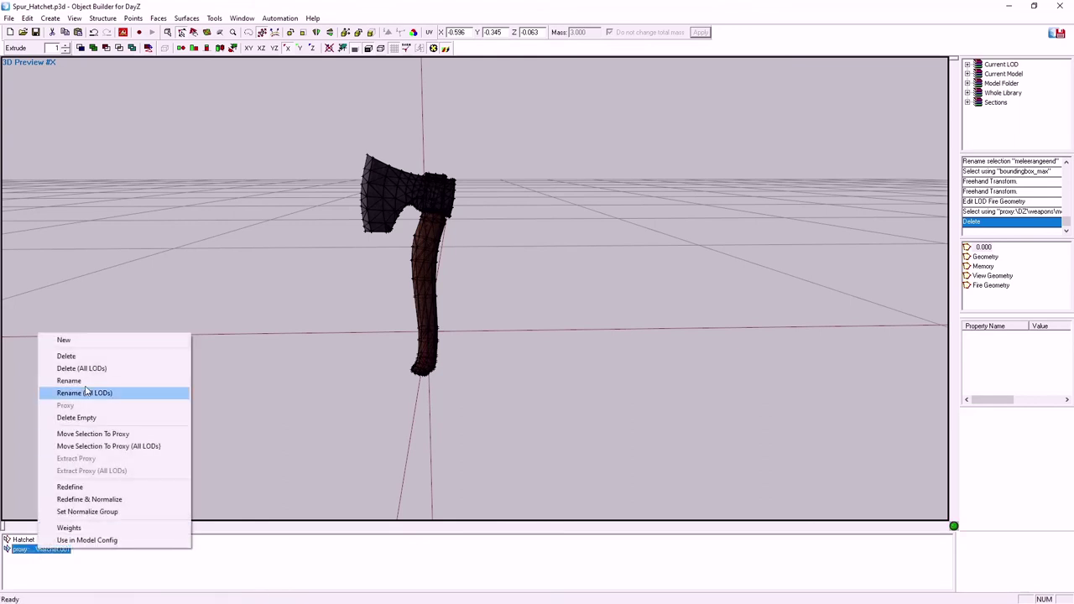
click(62, 352)
- Switch to the external preview window and inspect the textured hatchet
key(alt+Tab)
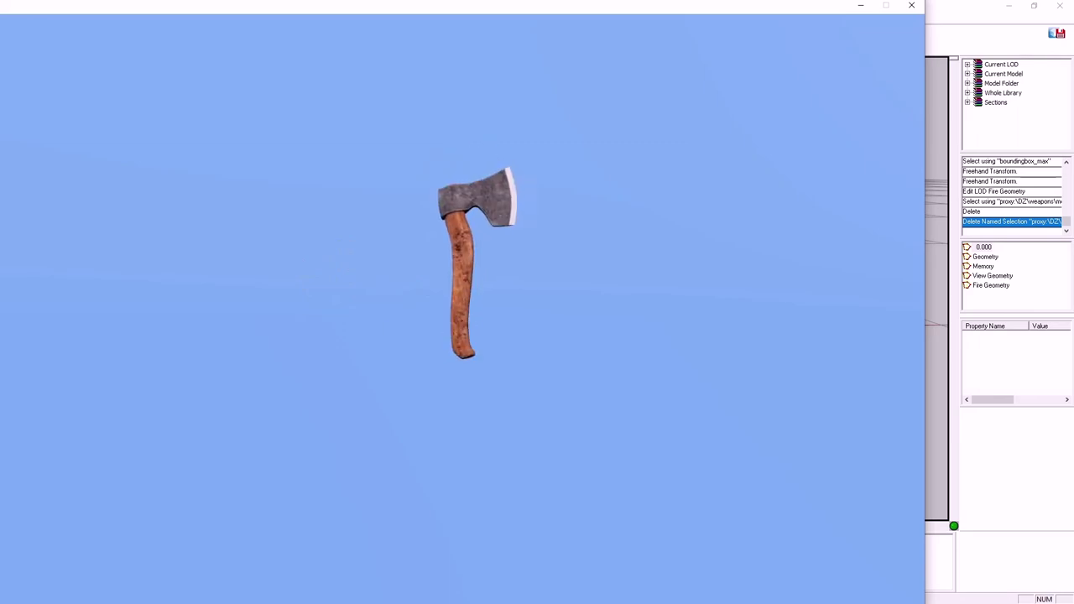
key(alt+Tab)
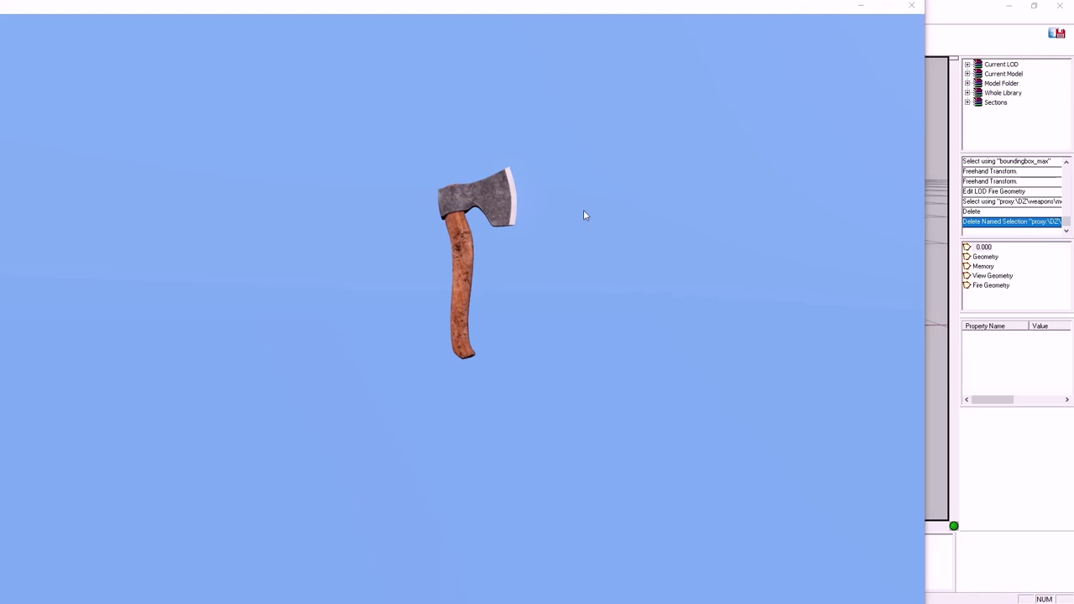